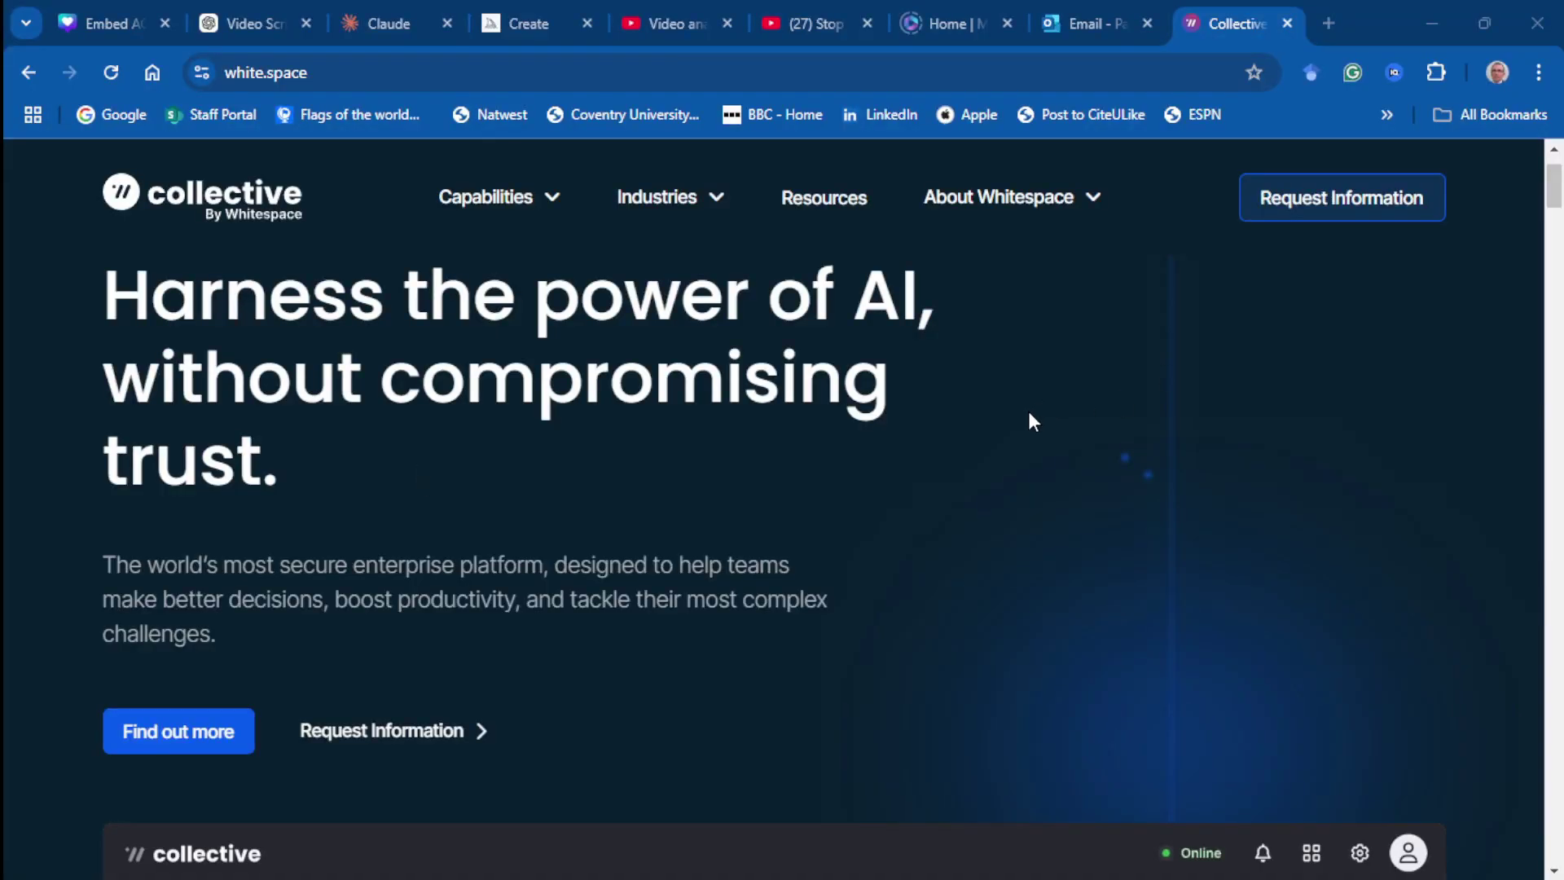
Step: Scroll down the Whitespace homepage and go to the About page
scroll(1030, 412, down, 8)
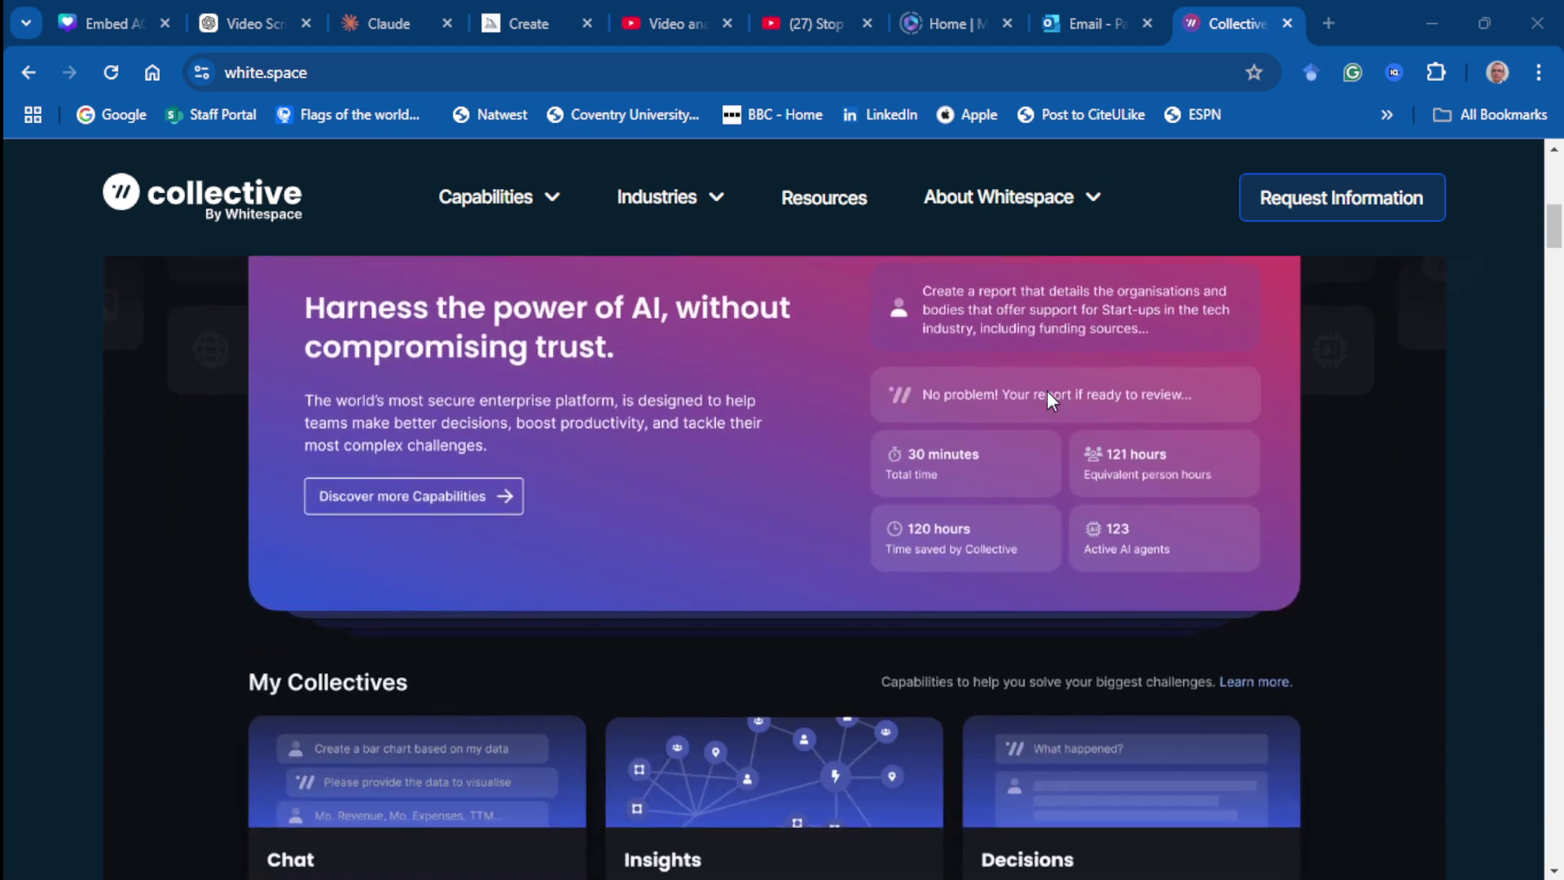
scroll(1048, 391, down, 4)
scroll(1047, 391, down, 5)
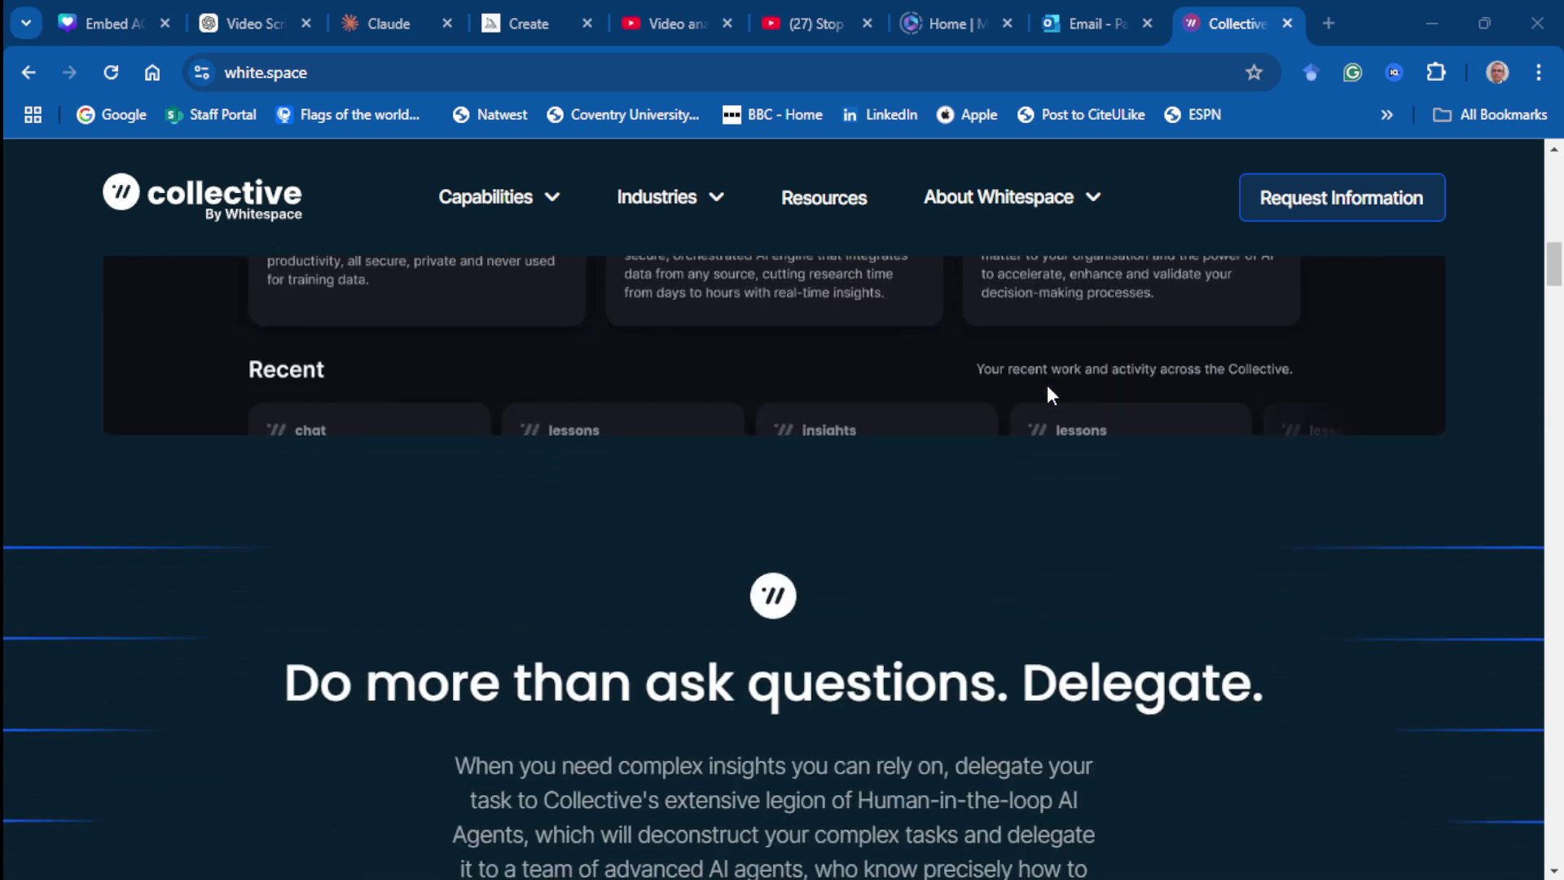
scroll(1048, 391, down, 6)
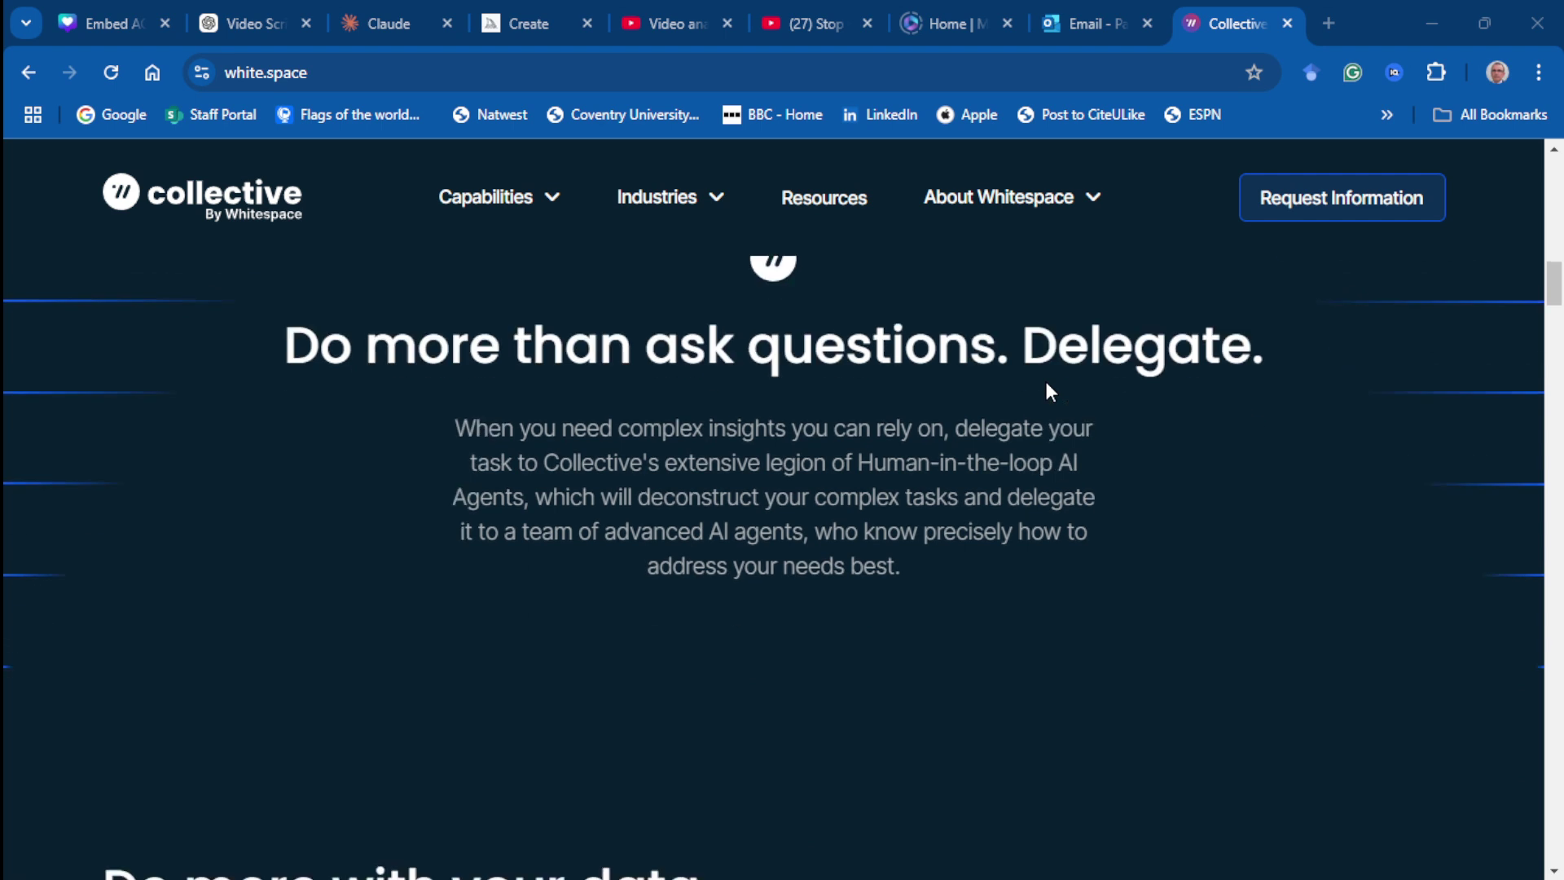
scroll(1049, 391, down, 3)
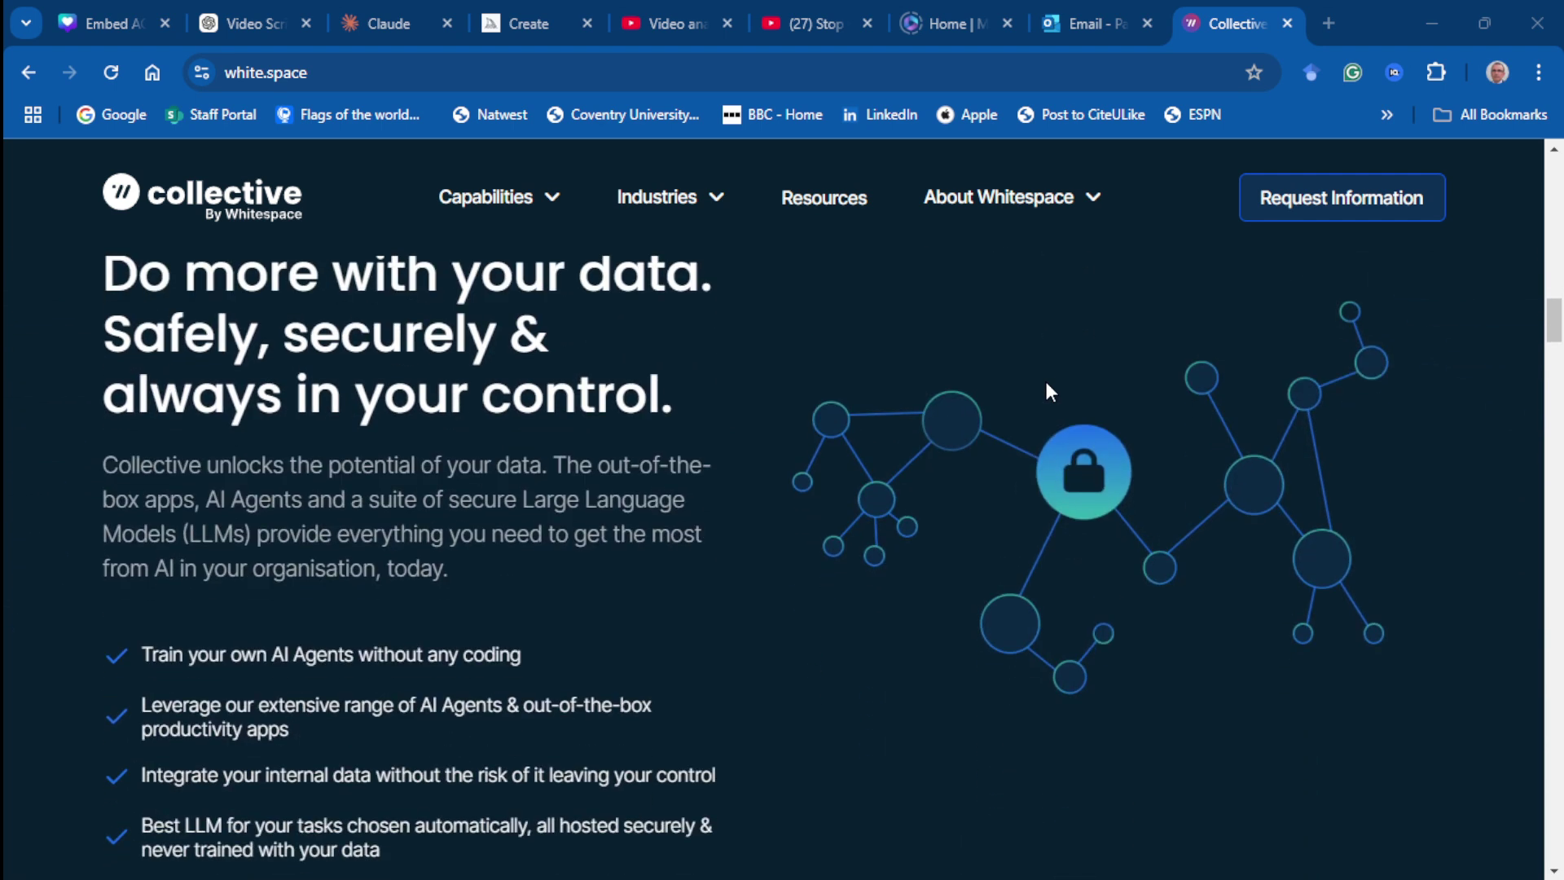
mouse_move(959, 207)
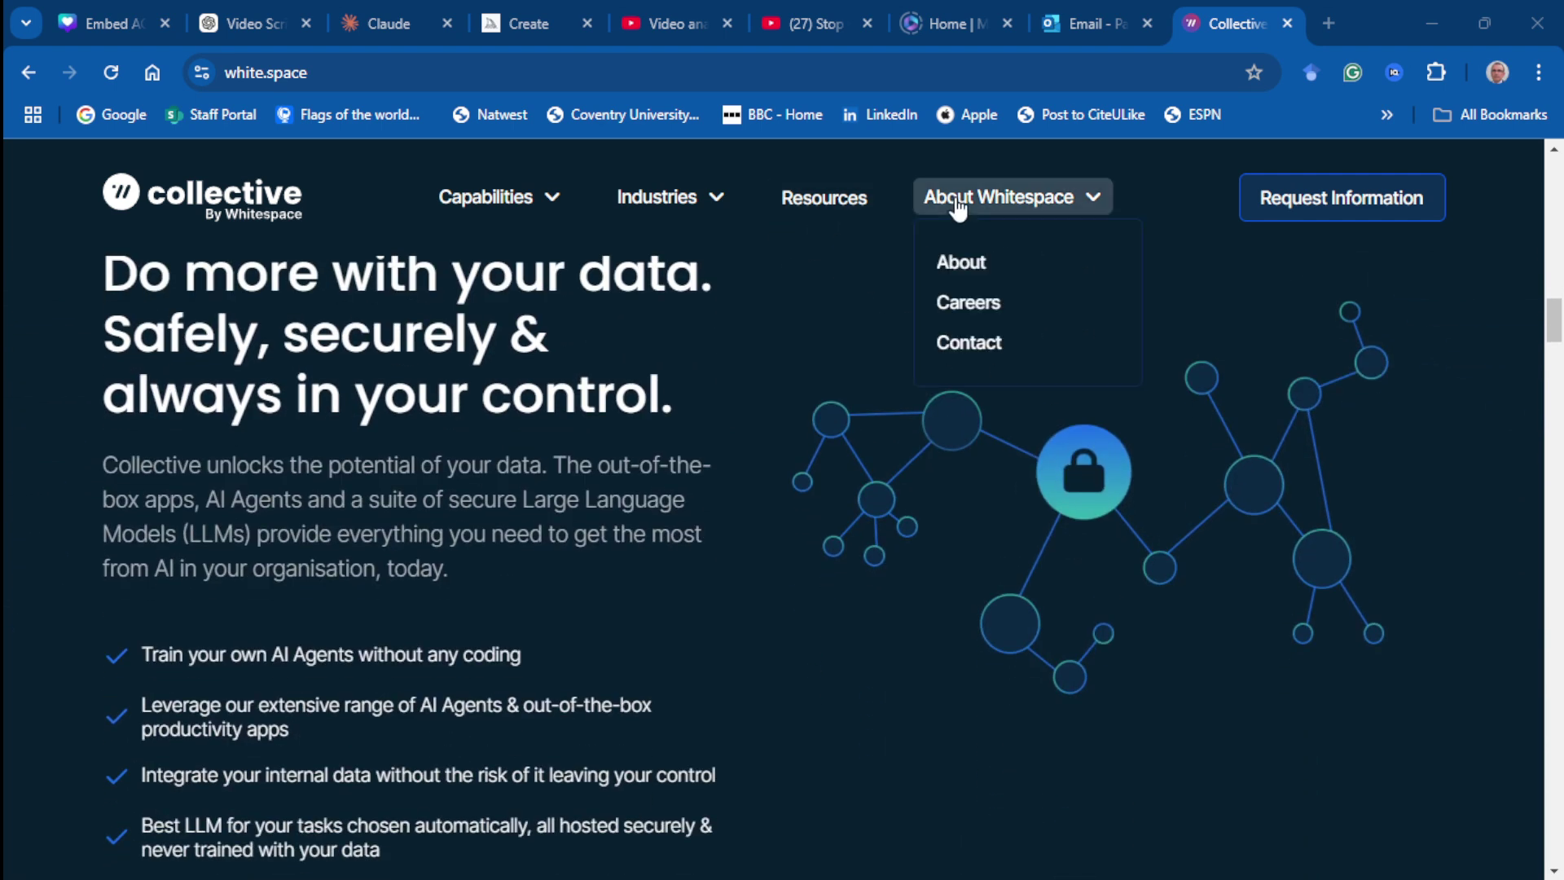
click(951, 258)
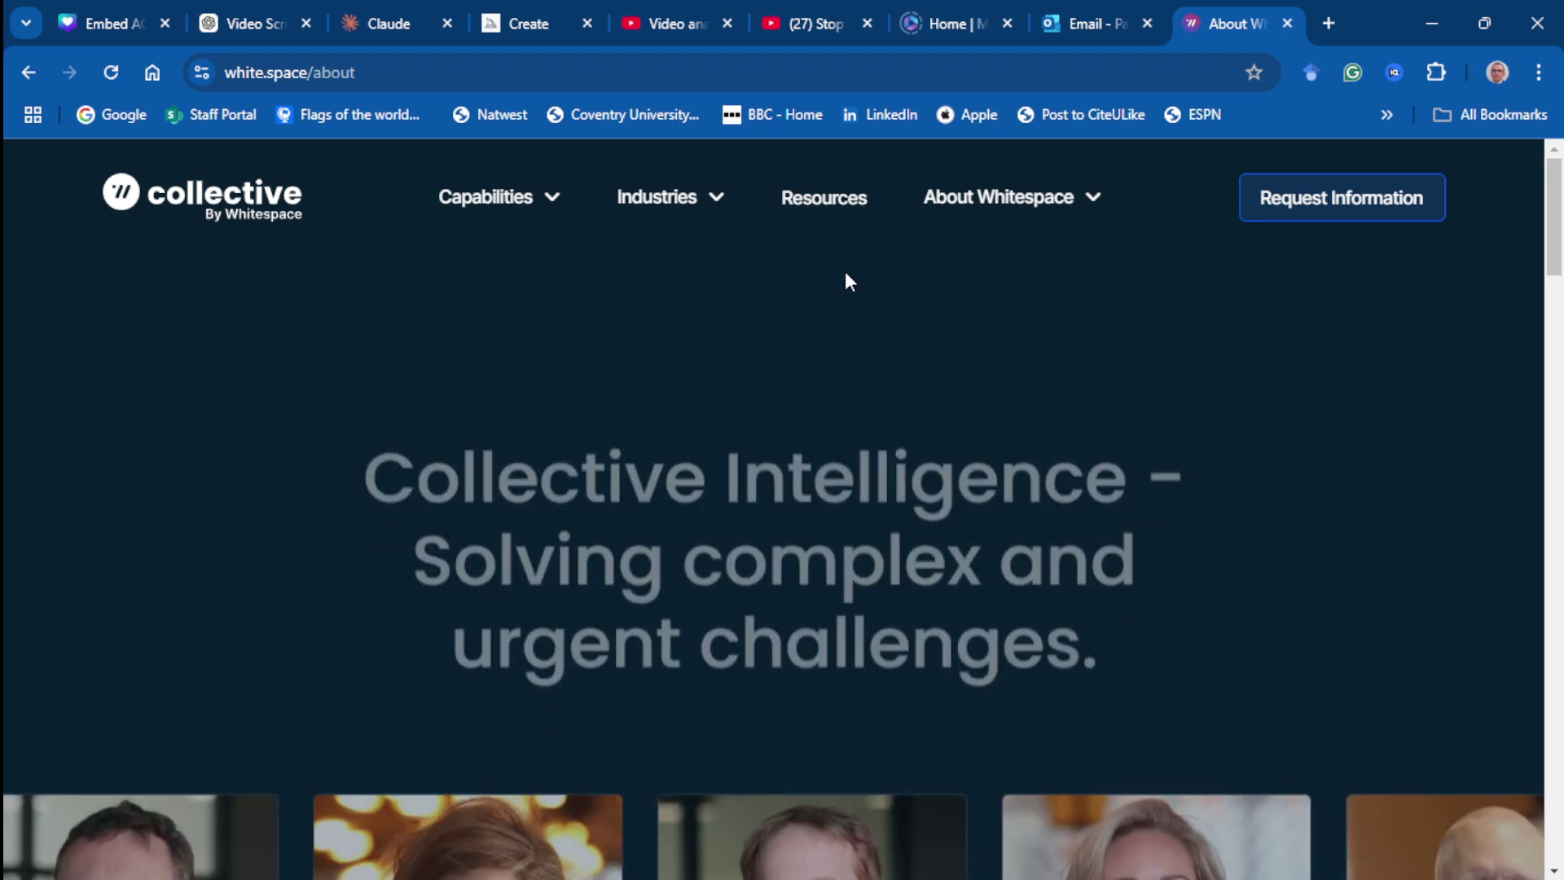
Step: Read down the About page as far as the partner organisation logos
scroll(824, 279, down, 1)
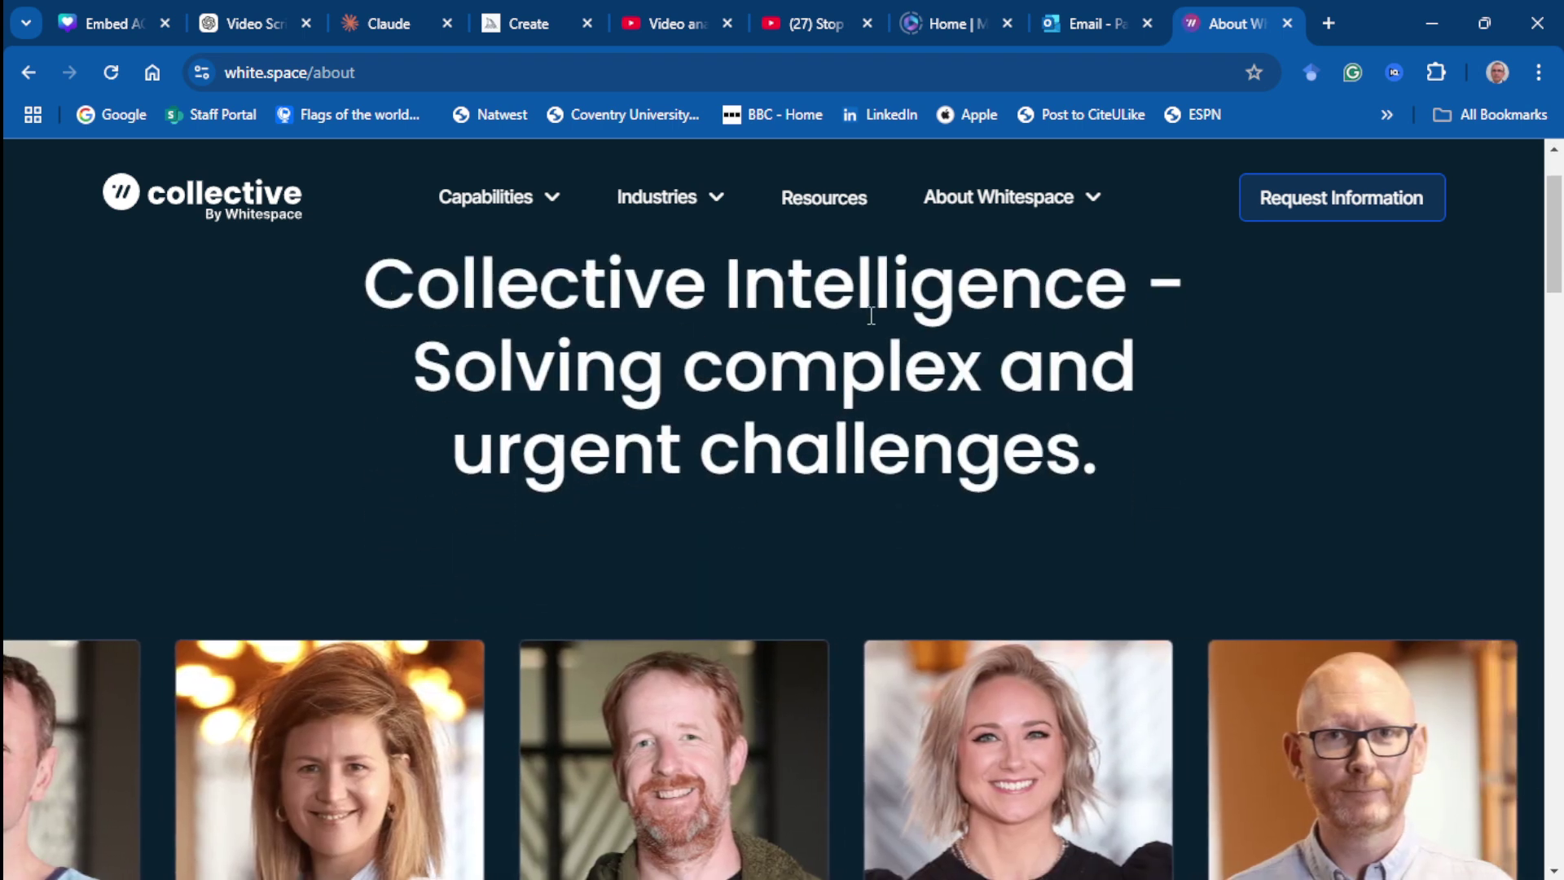
scroll(871, 316, down, 1)
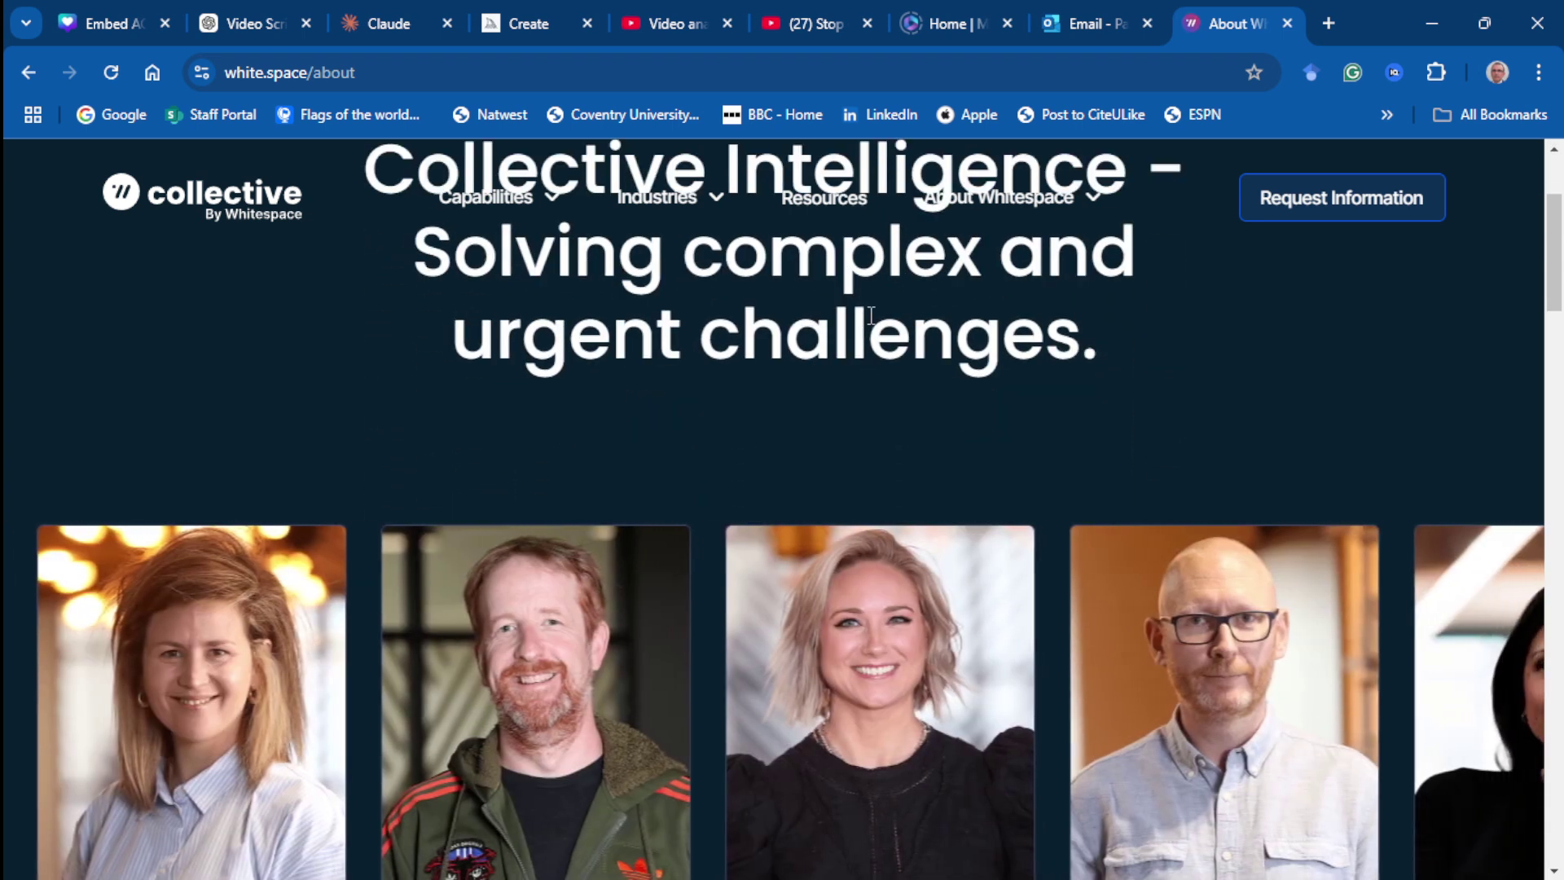
scroll(871, 316, down, 1)
scroll(871, 316, down, 1)
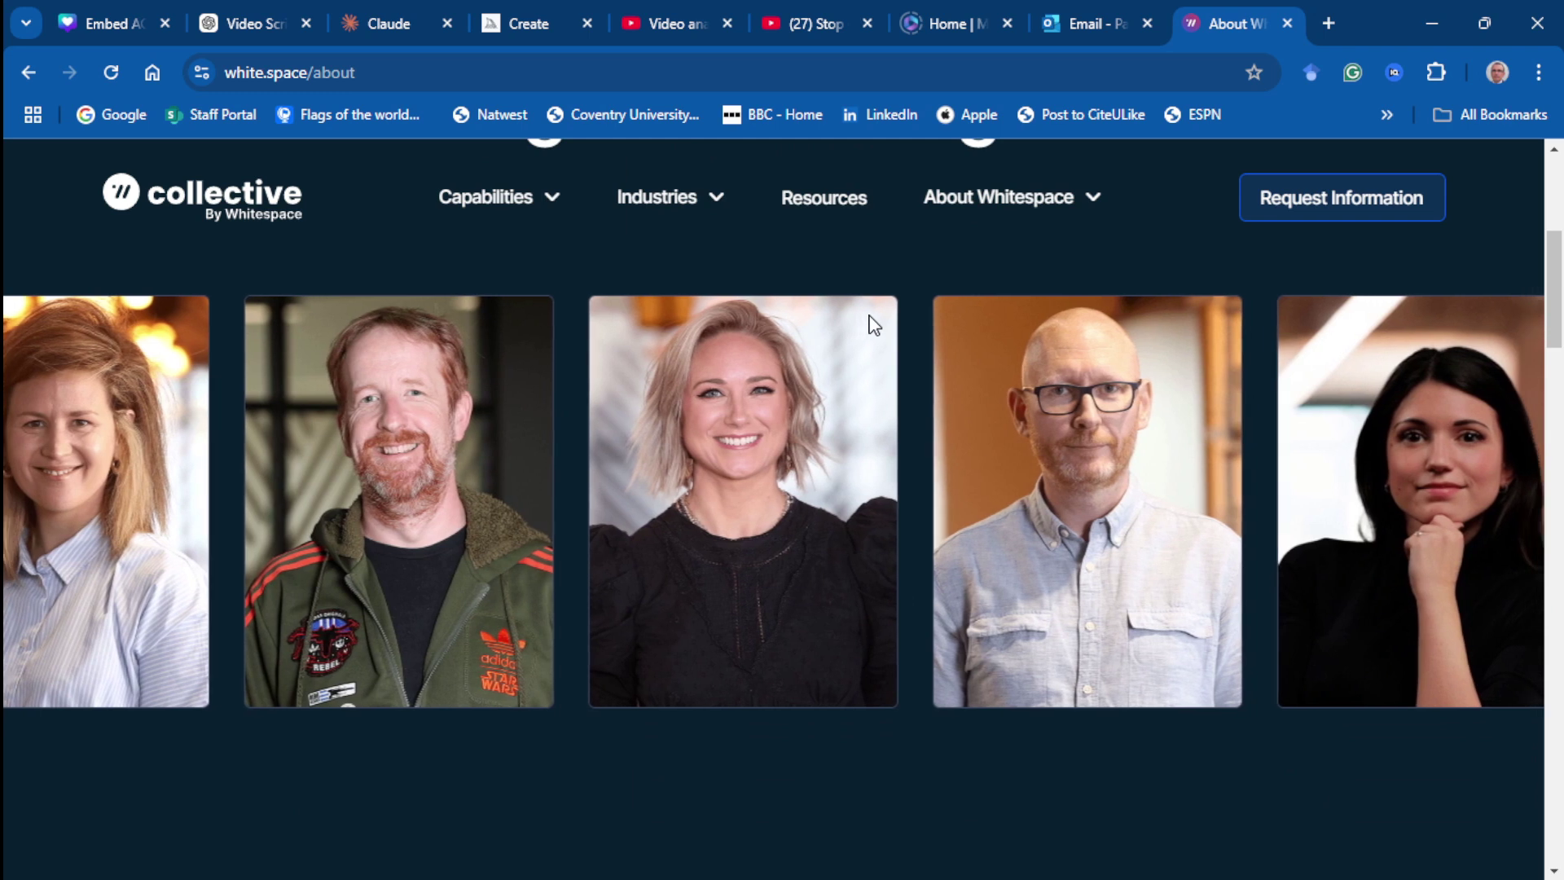
scroll(870, 317, down, 1)
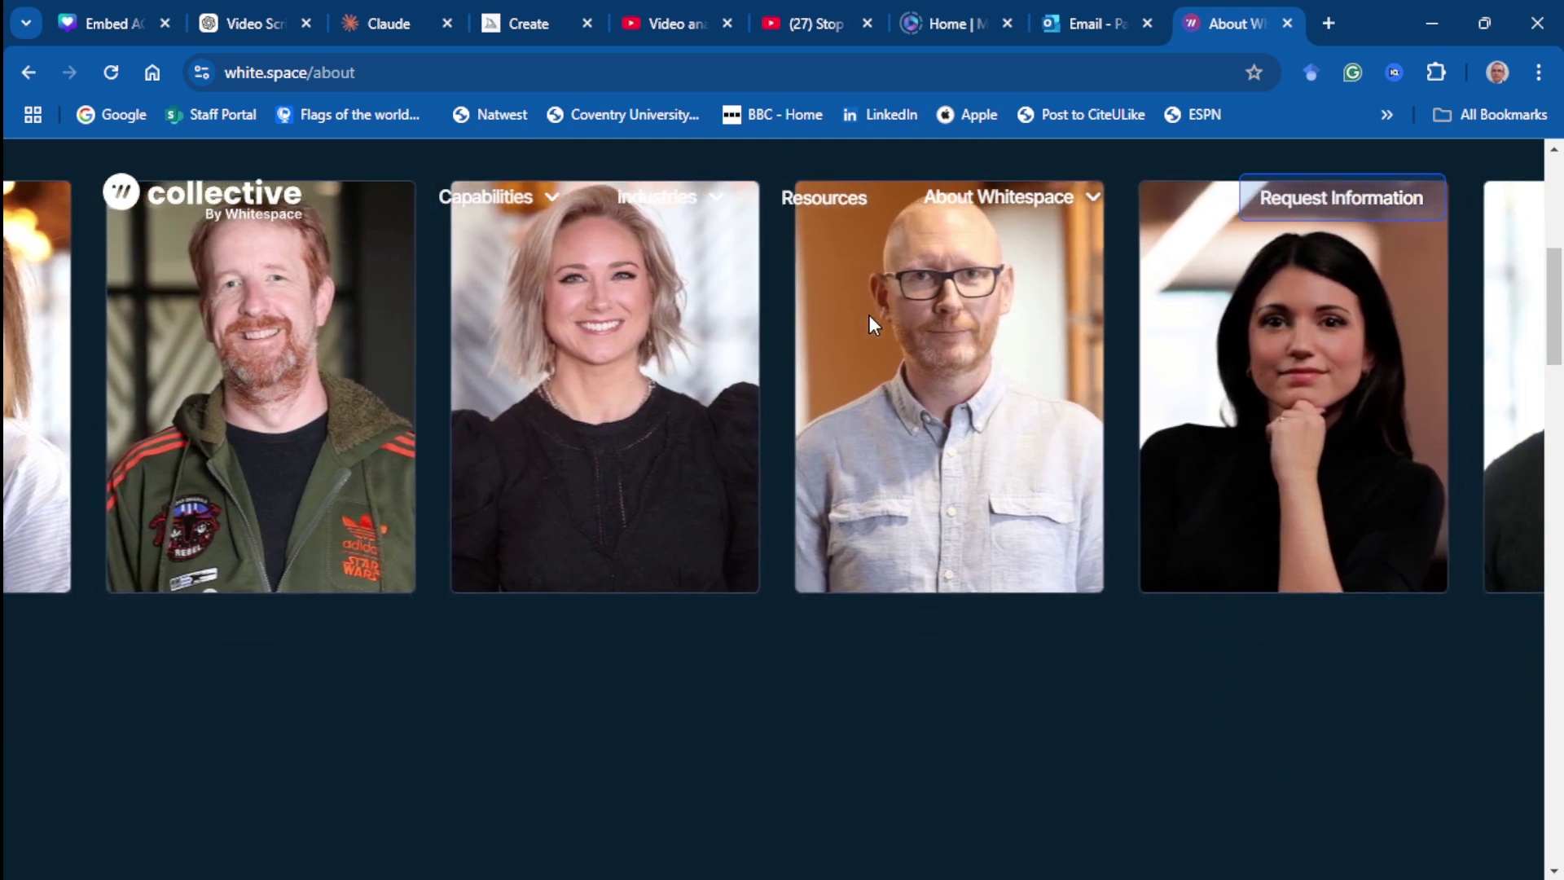
scroll(868, 314, down, 4)
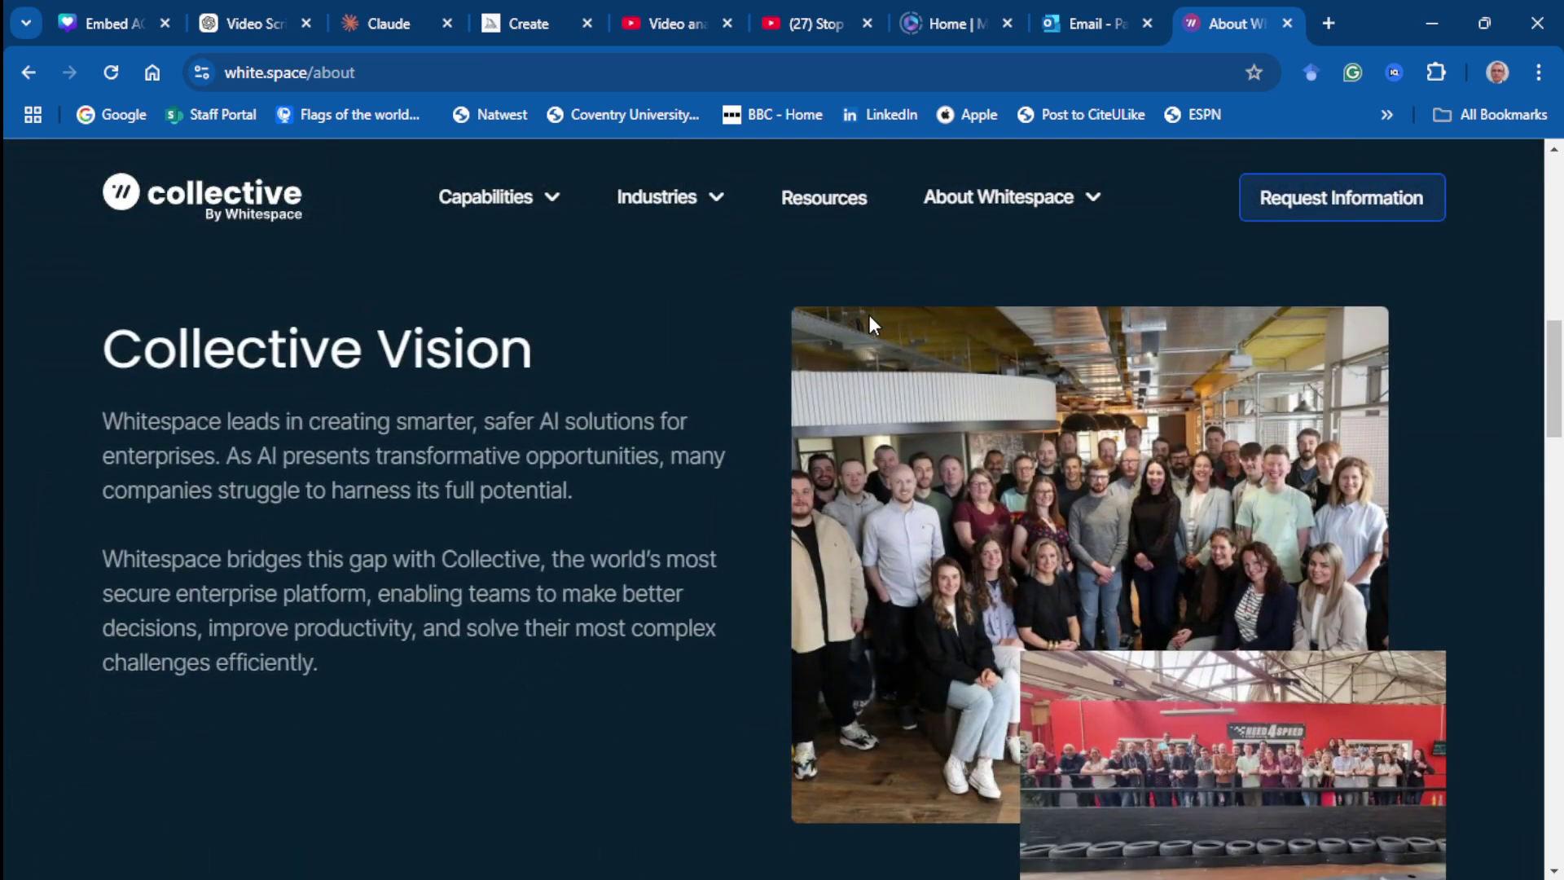
scroll(869, 324, down, 1)
scroll(868, 314, down, 4)
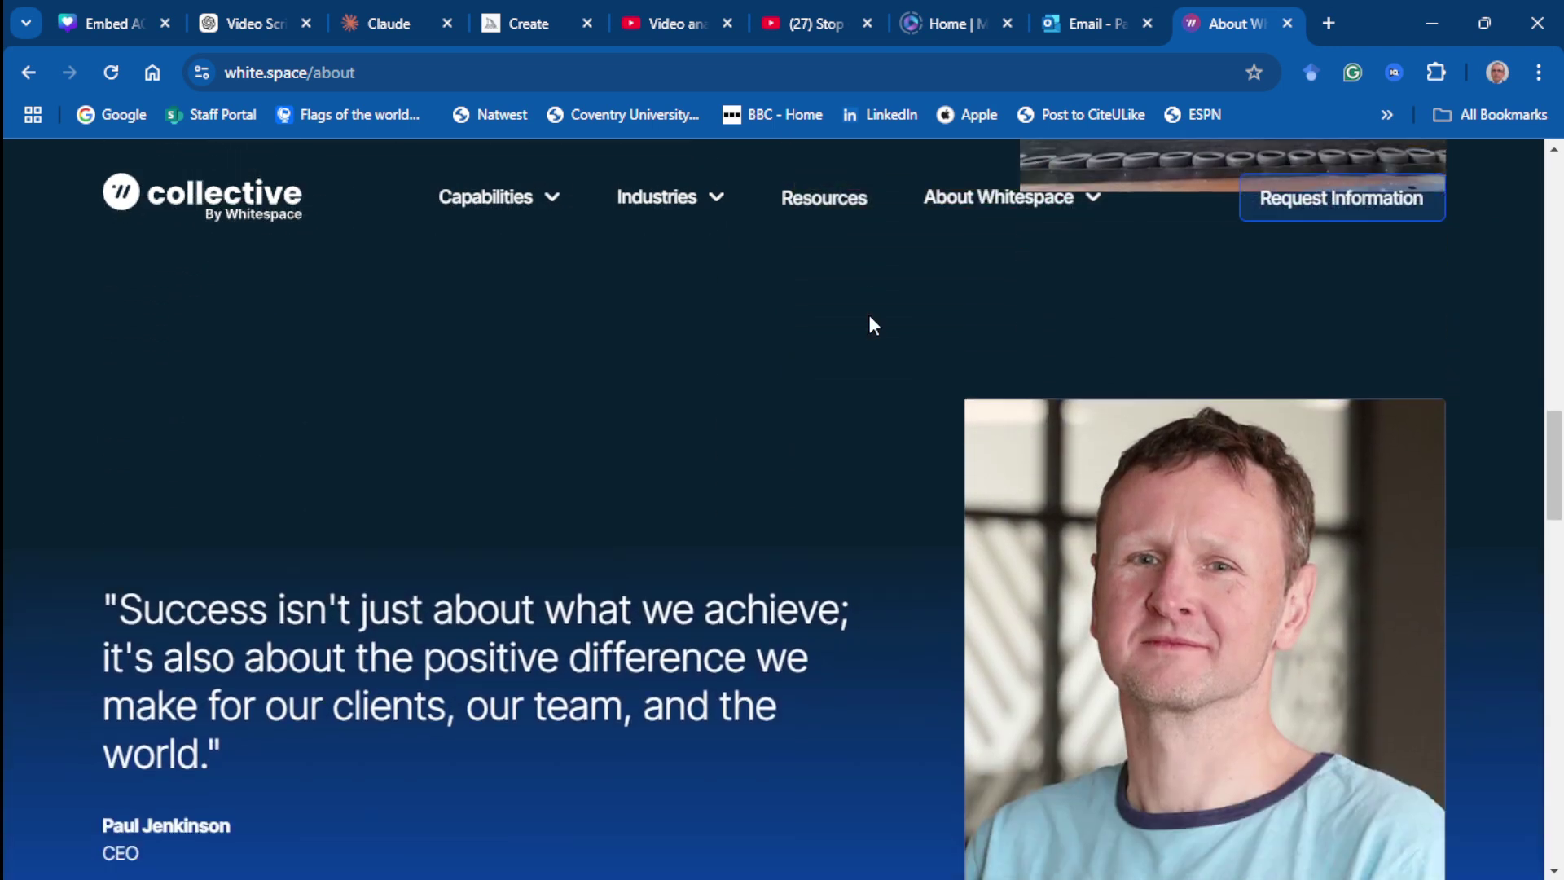
scroll(870, 324, down, 2)
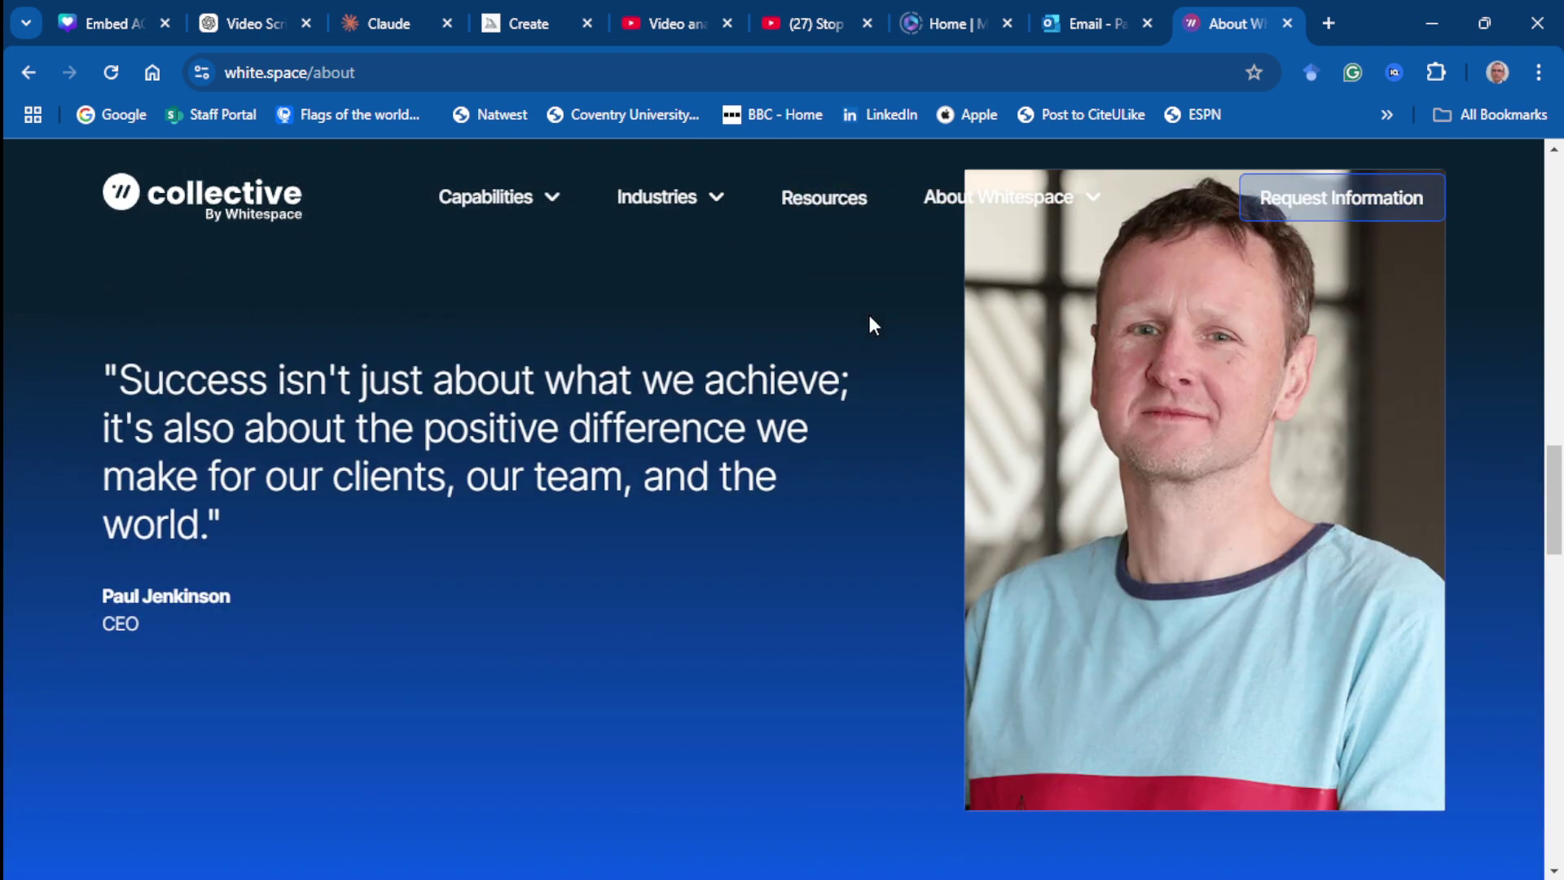
scroll(872, 324, down, 4)
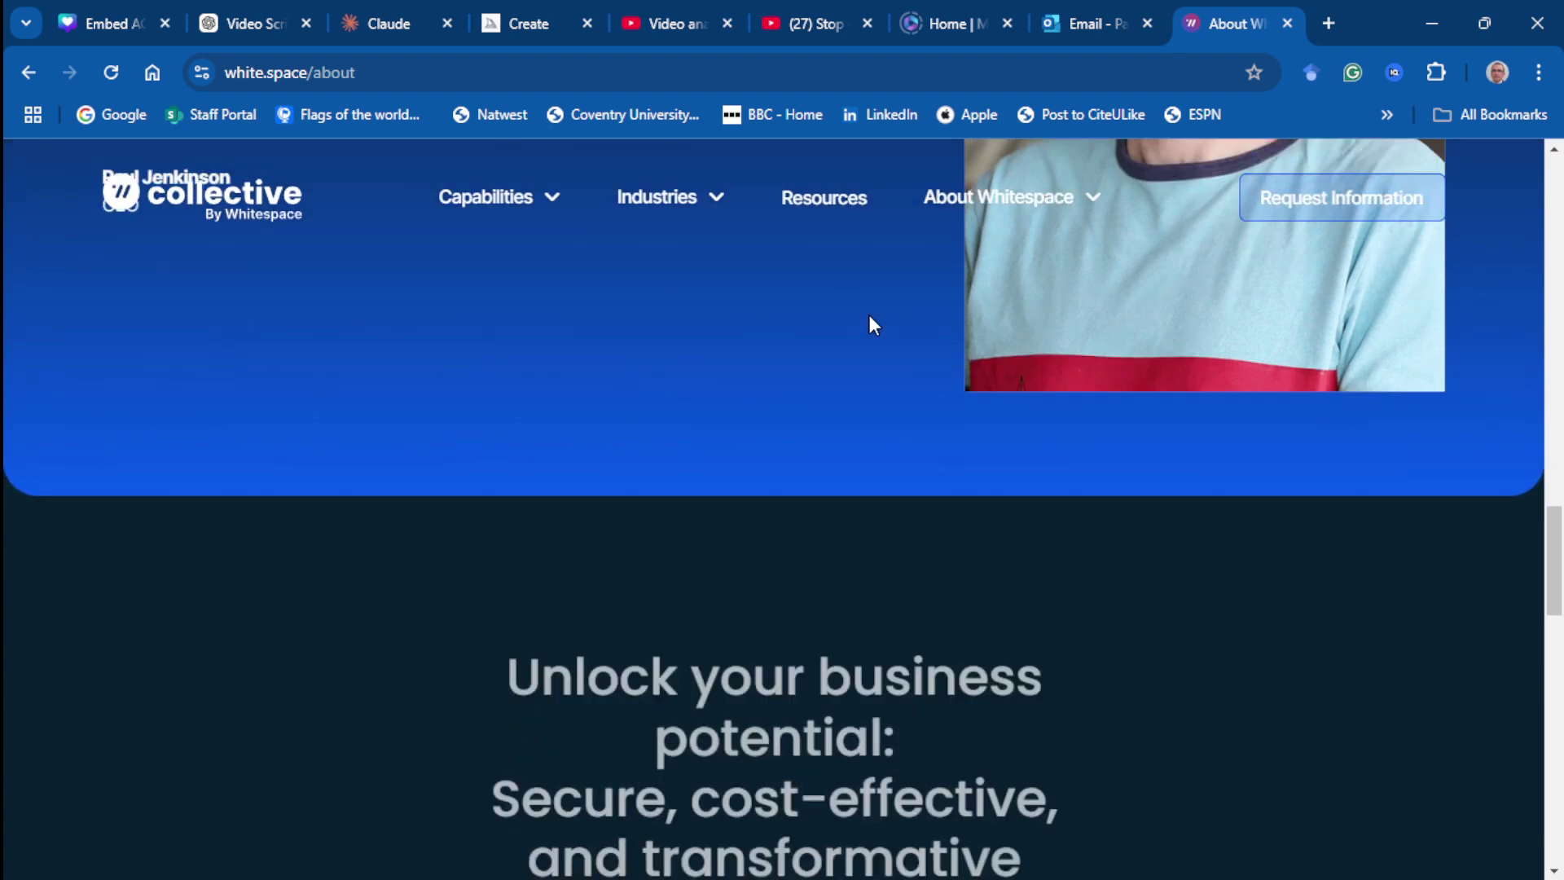
scroll(870, 319, down, 3)
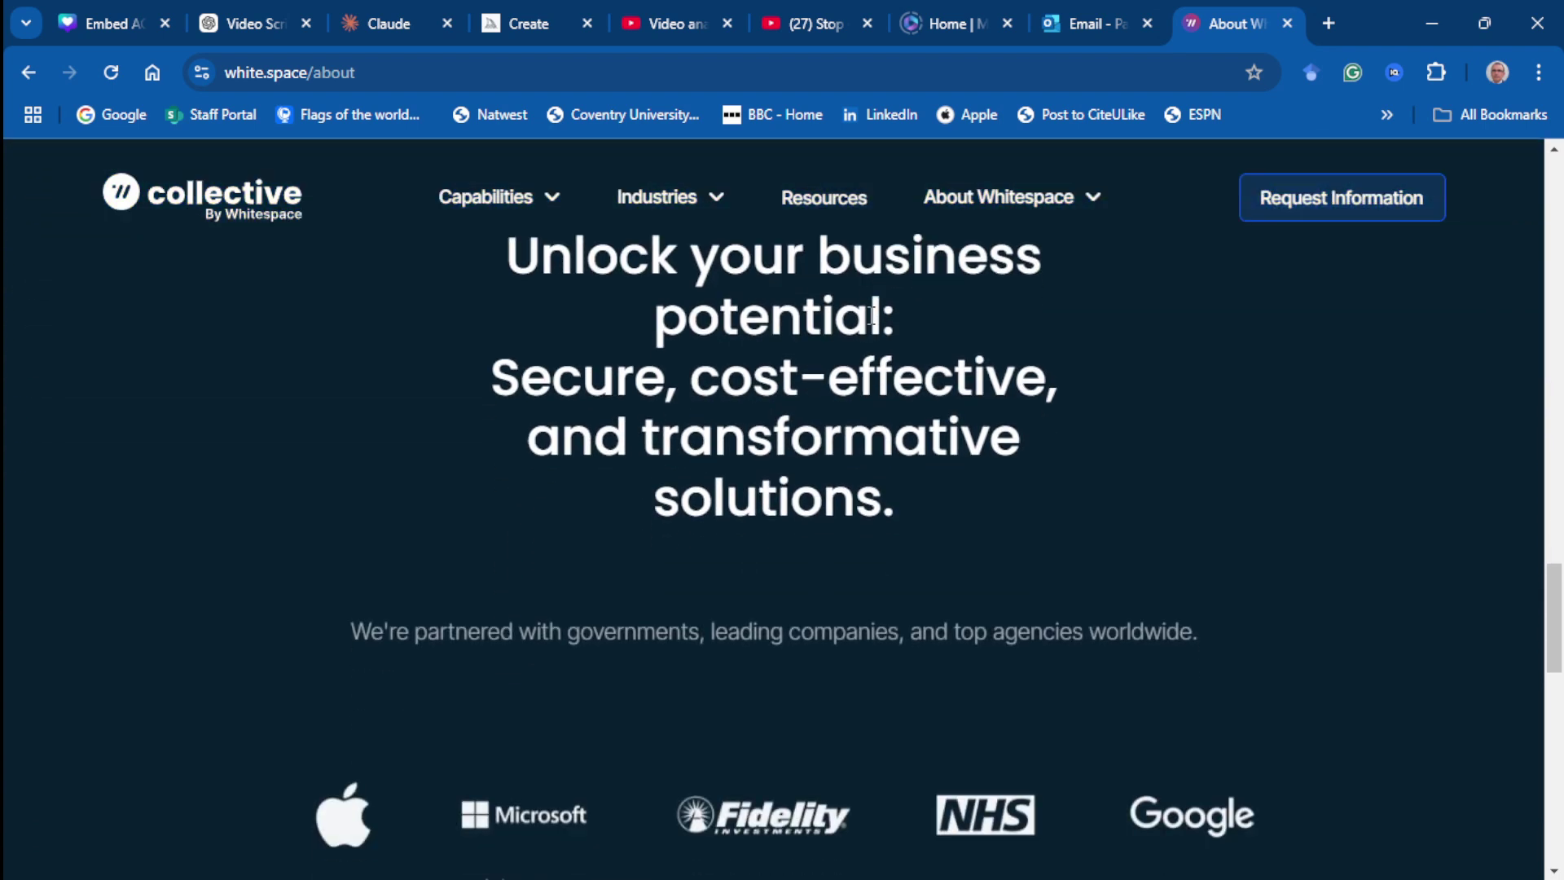
scroll(871, 316, down, 2)
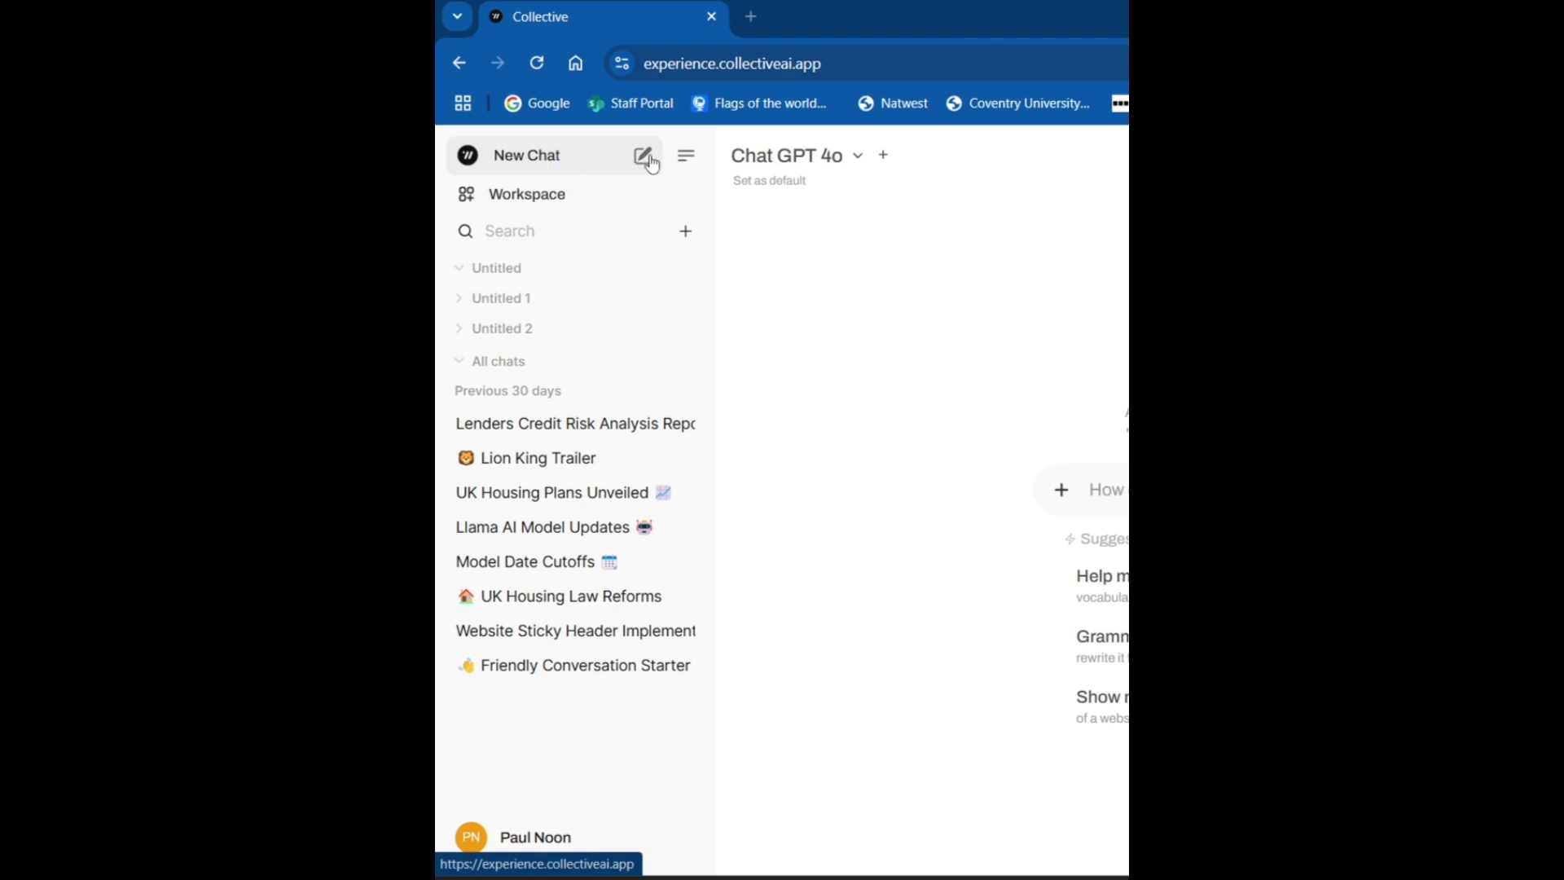
Step: Hide and restore the chat history sidebar, then bring up the PN account menu
click(695, 160)
click(466, 159)
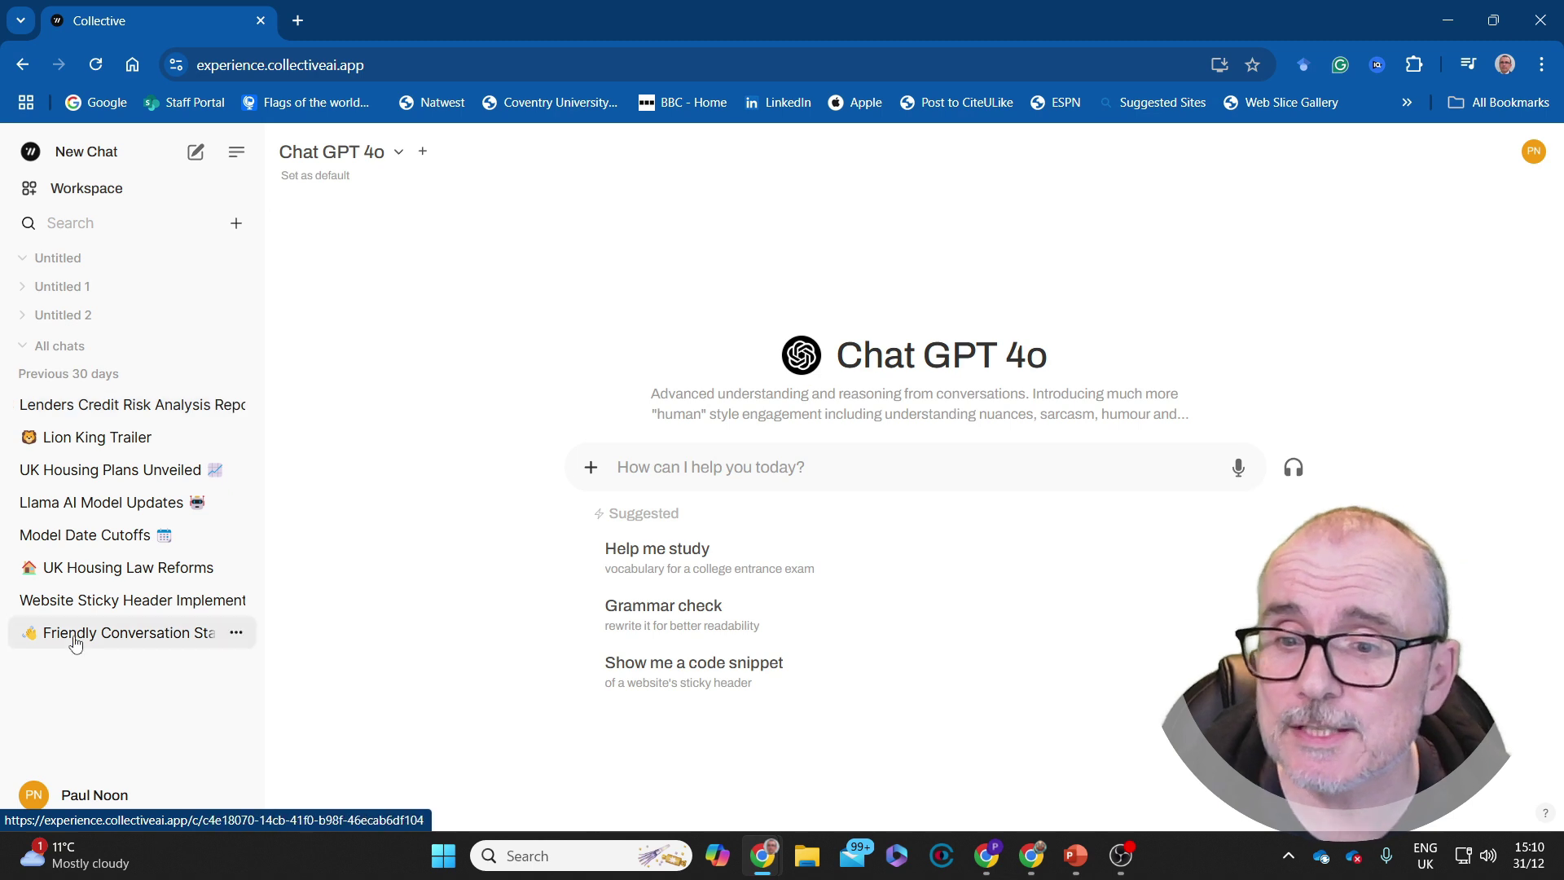
click(1530, 157)
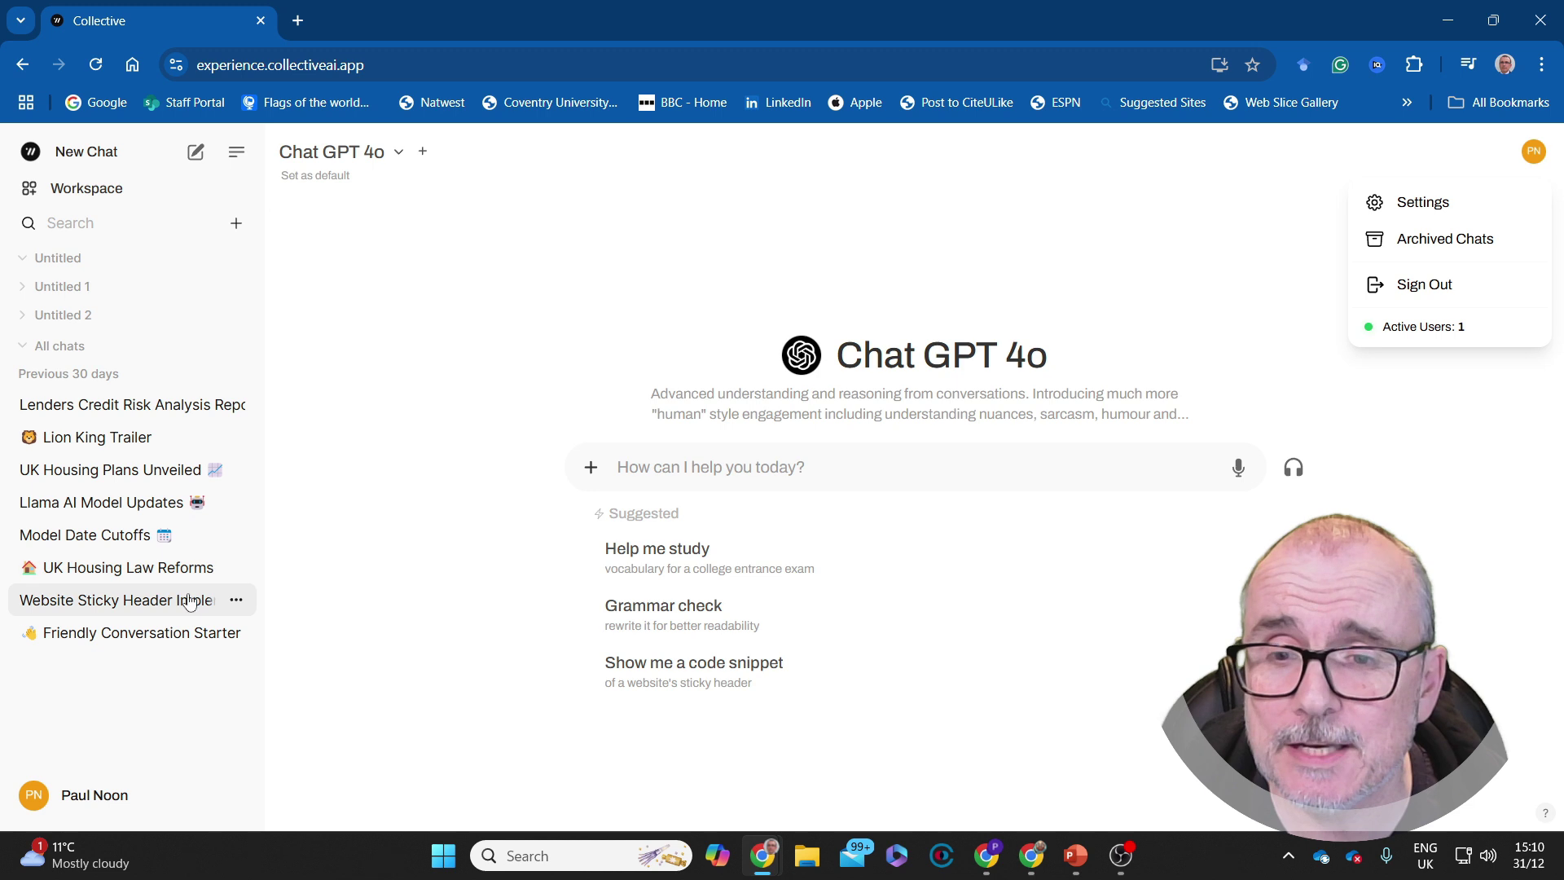
Step: Expand the Chat GPT 4o model selector and browse down to Llama, Qwen and Phi
click(399, 155)
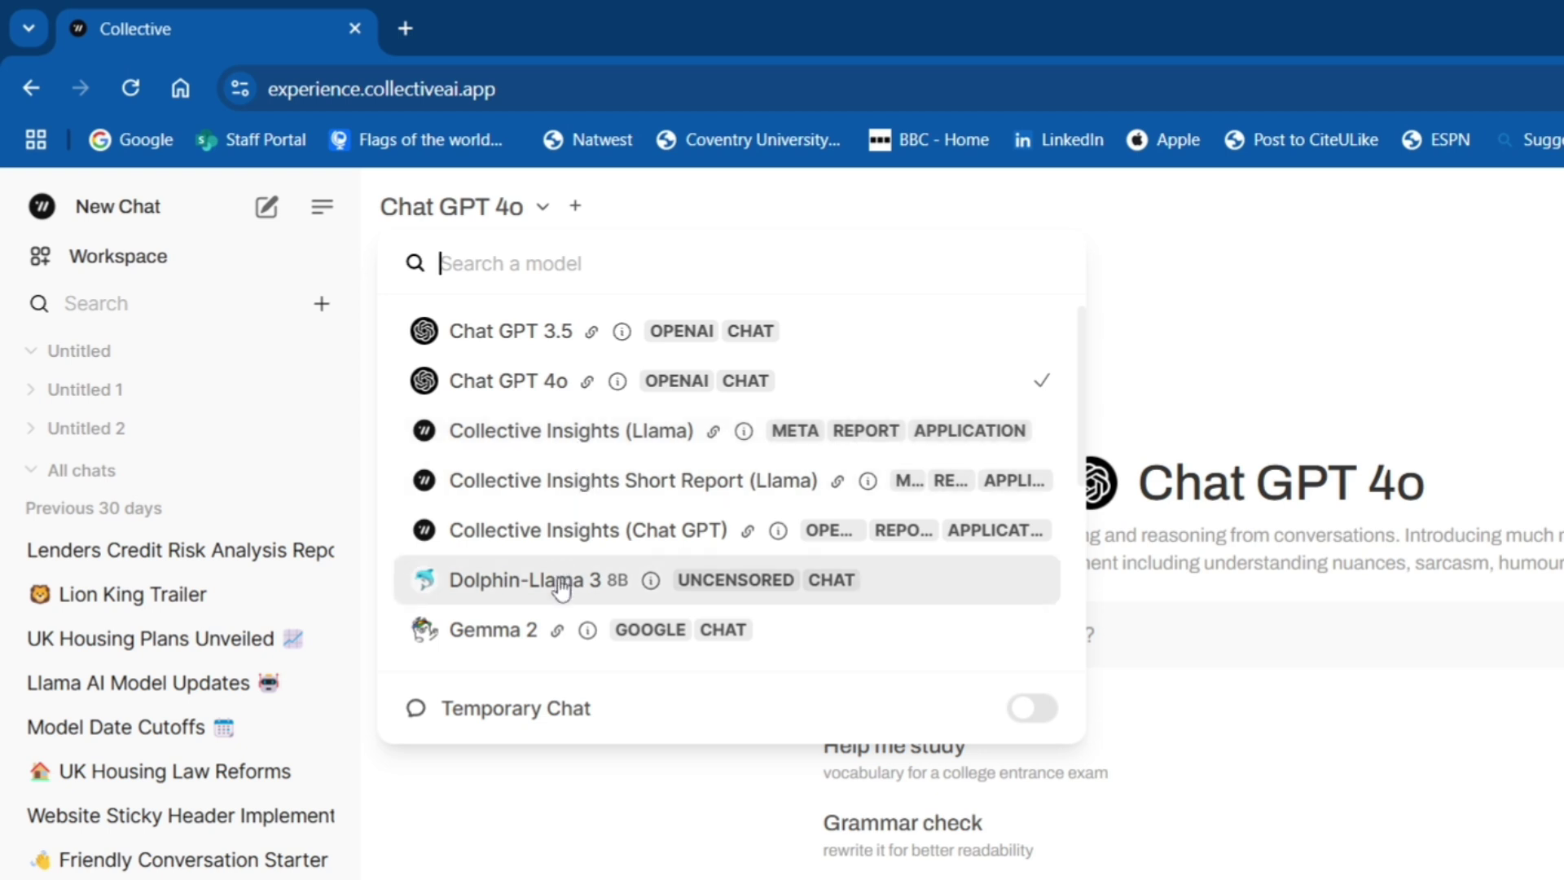
scroll(561, 588, down, 2)
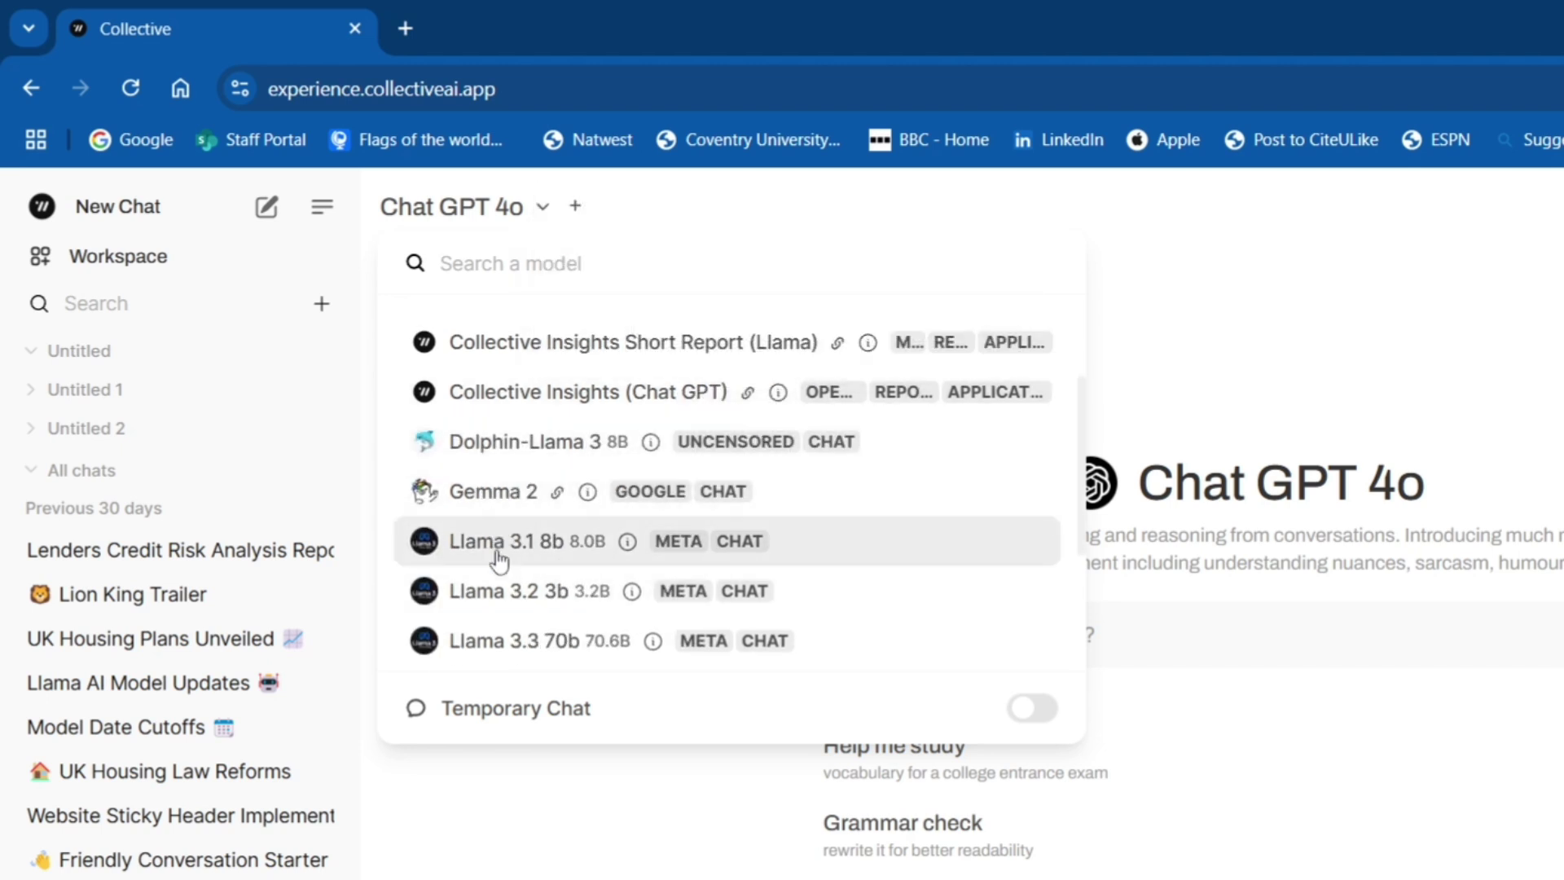
scroll(500, 559, down, 2)
scroll(499, 548, down, 1)
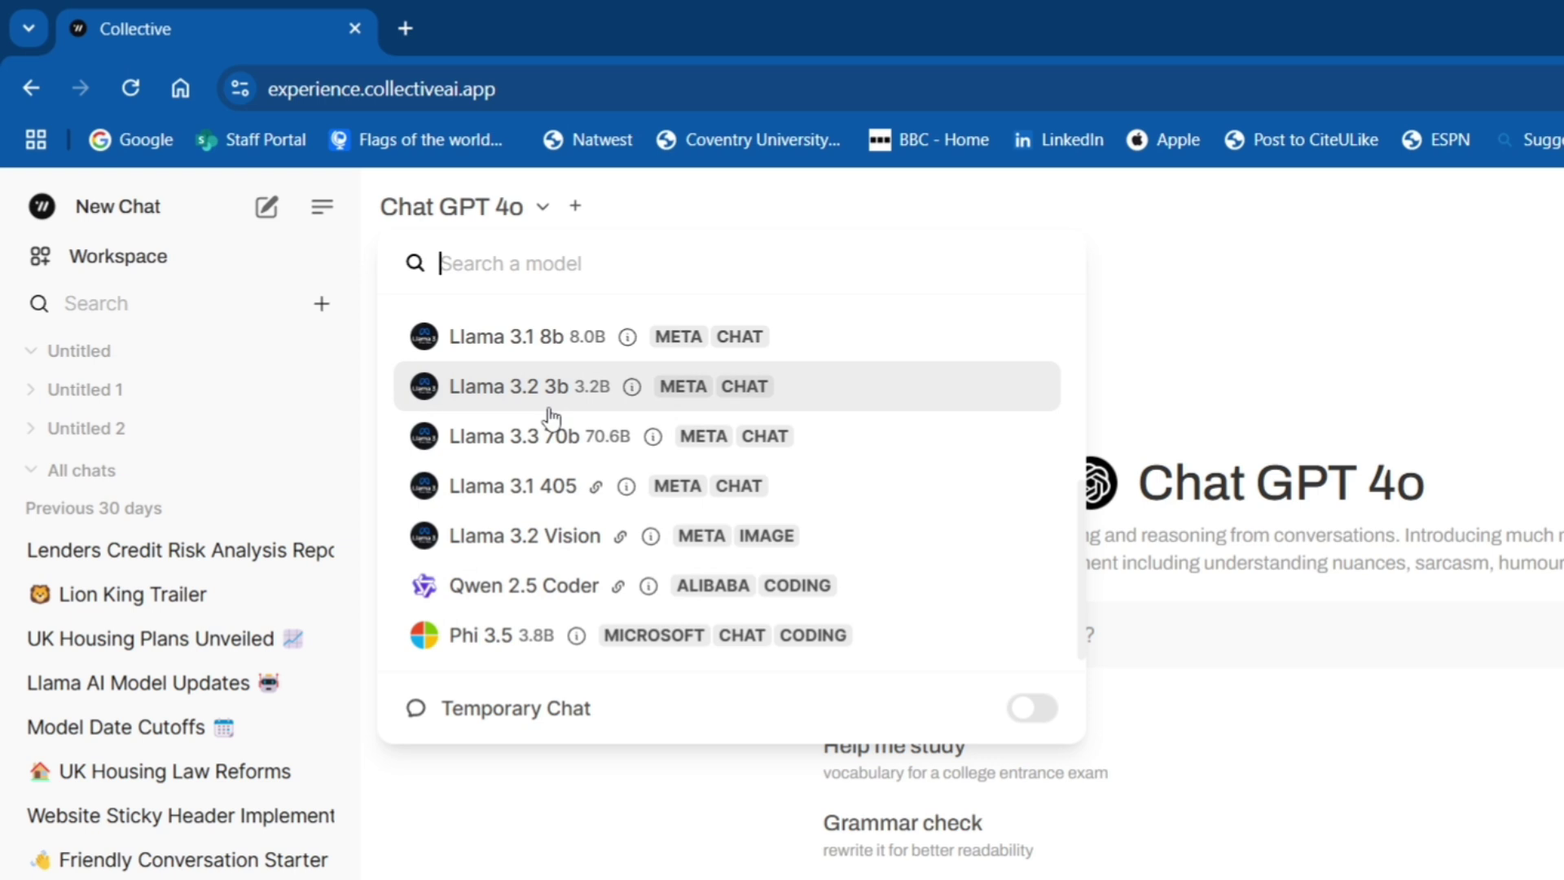
scroll(556, 448, up, 5)
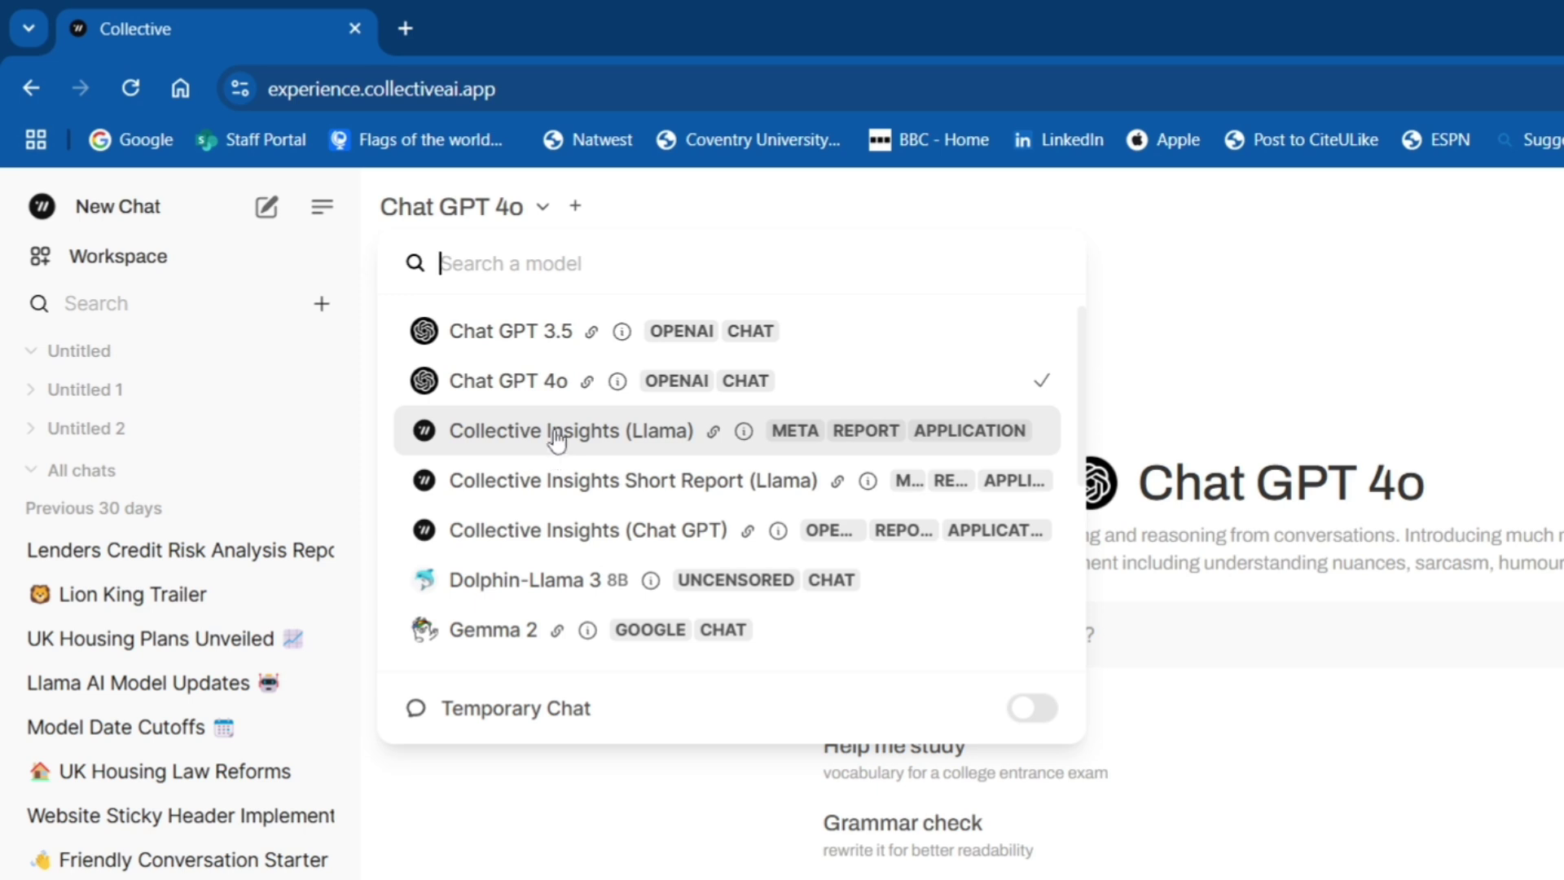
scroll(557, 440, down, 5)
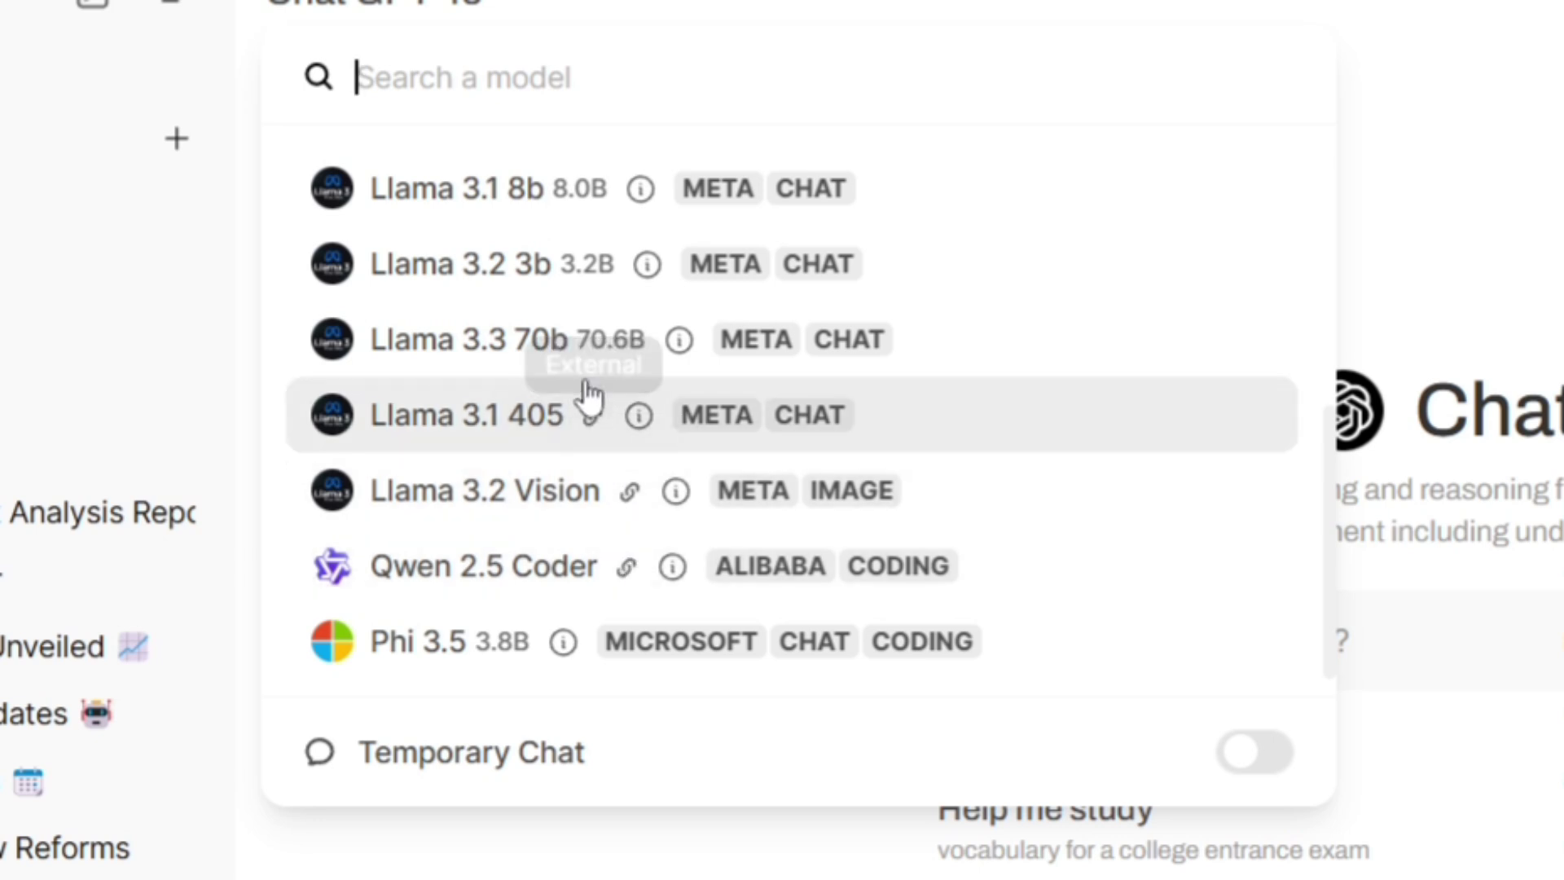
Step: Browse the open model list up and down, leaving Chat GPT 4o selected
mouse_move(593, 347)
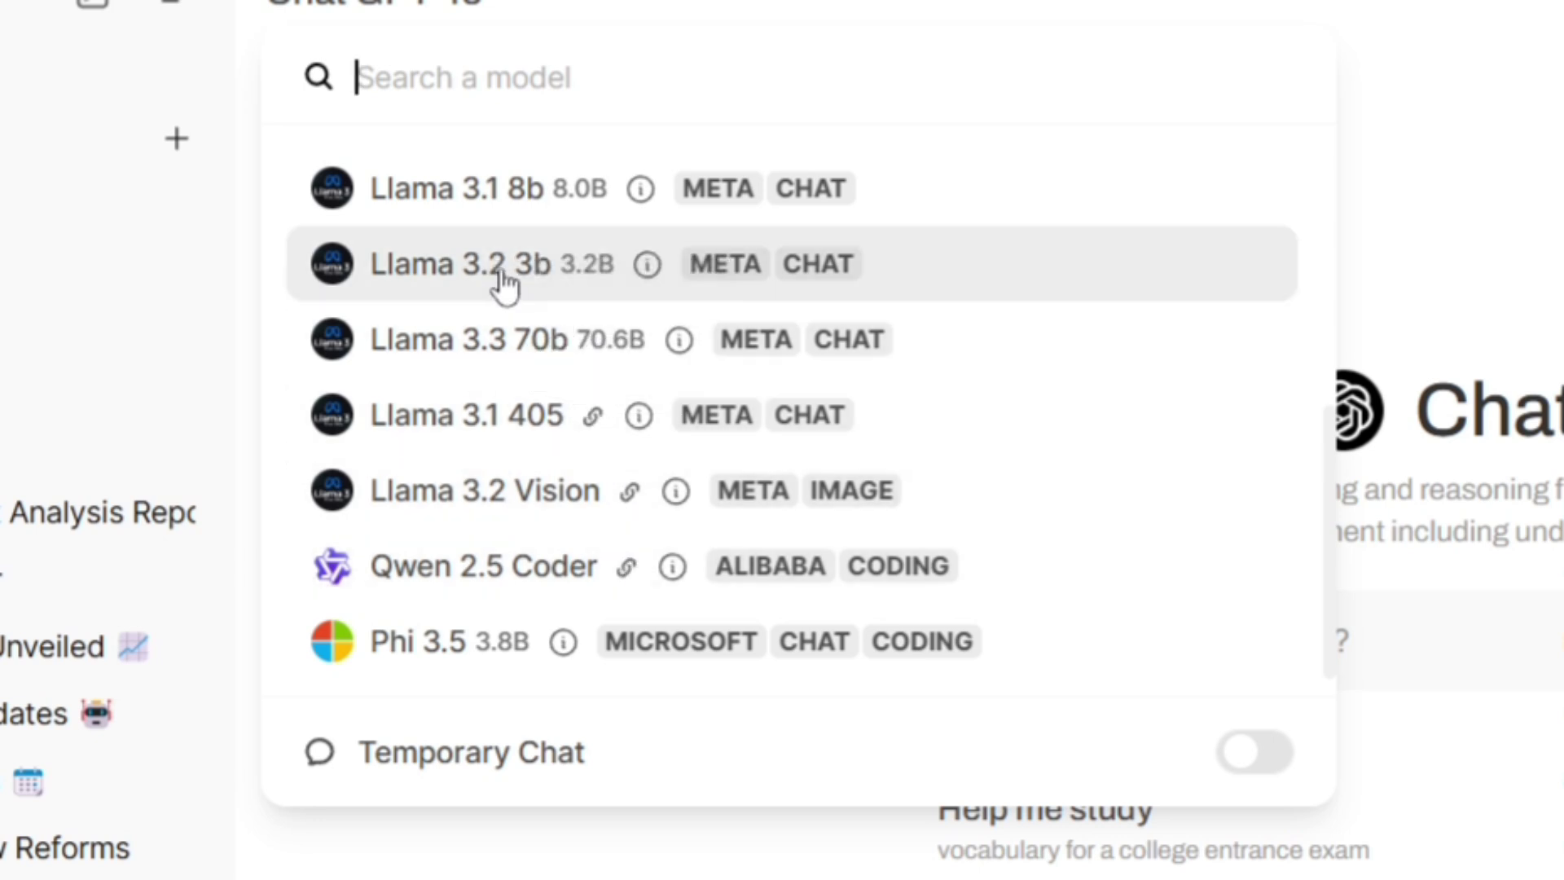
scroll(472, 496, up, 5)
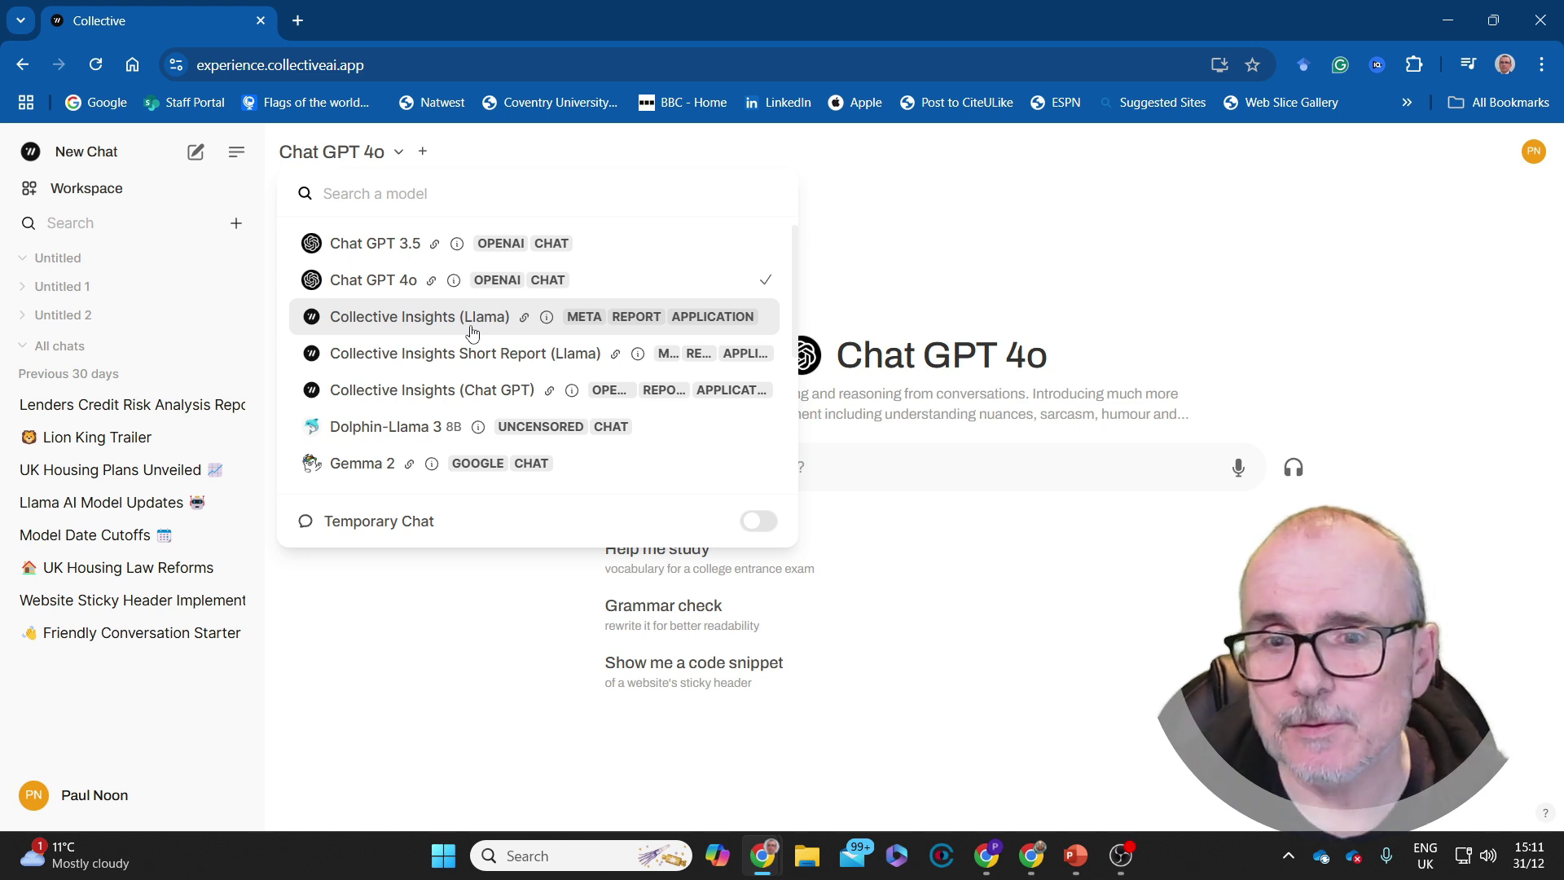
scroll(472, 333, down, 1)
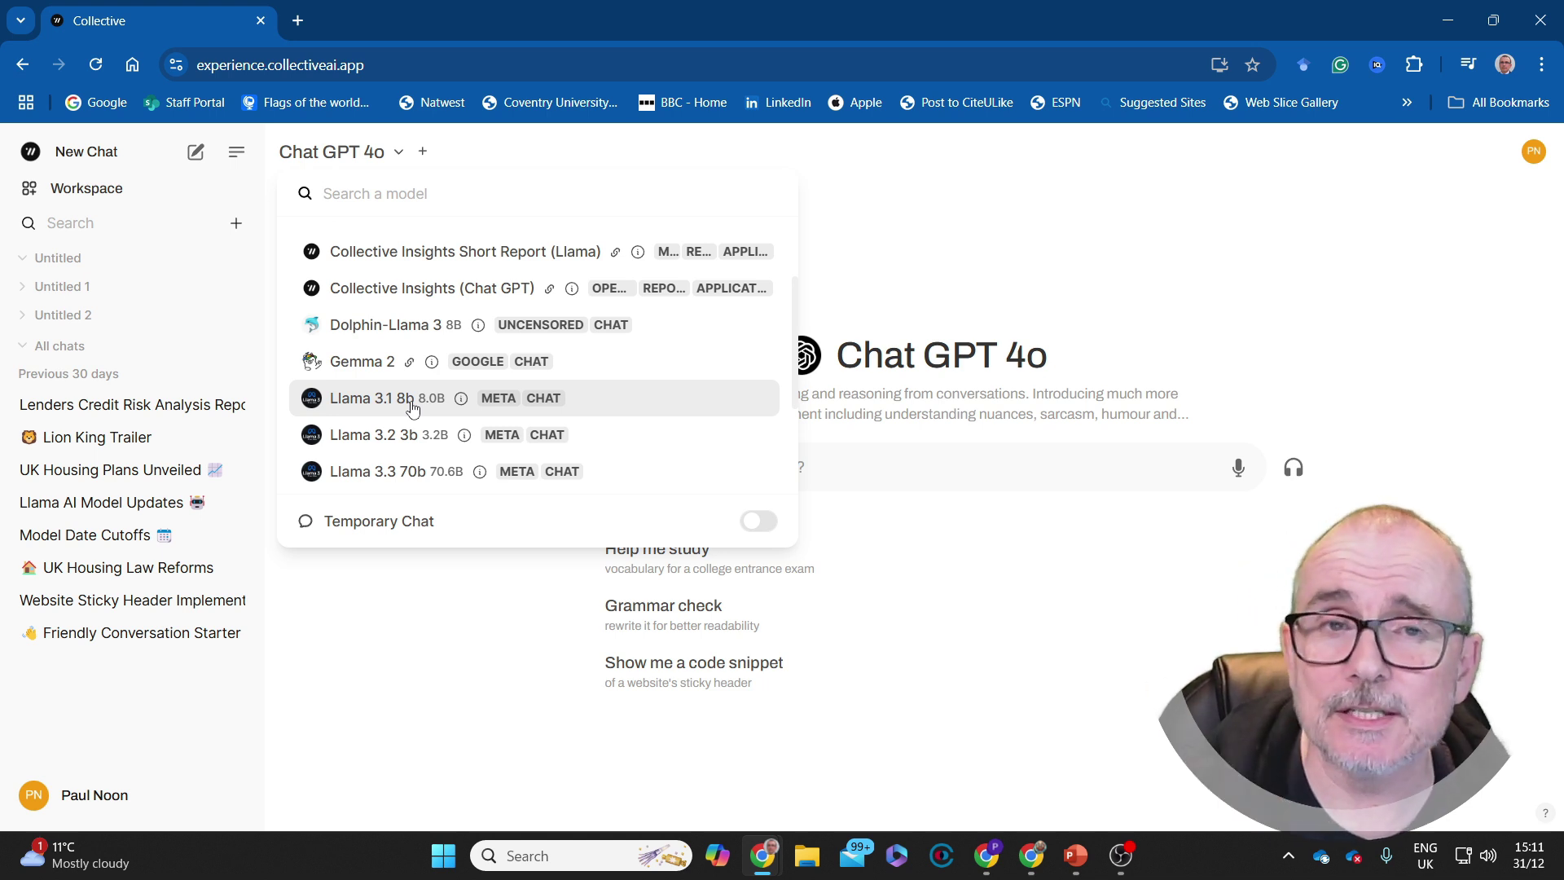
scroll(412, 407, up, 1)
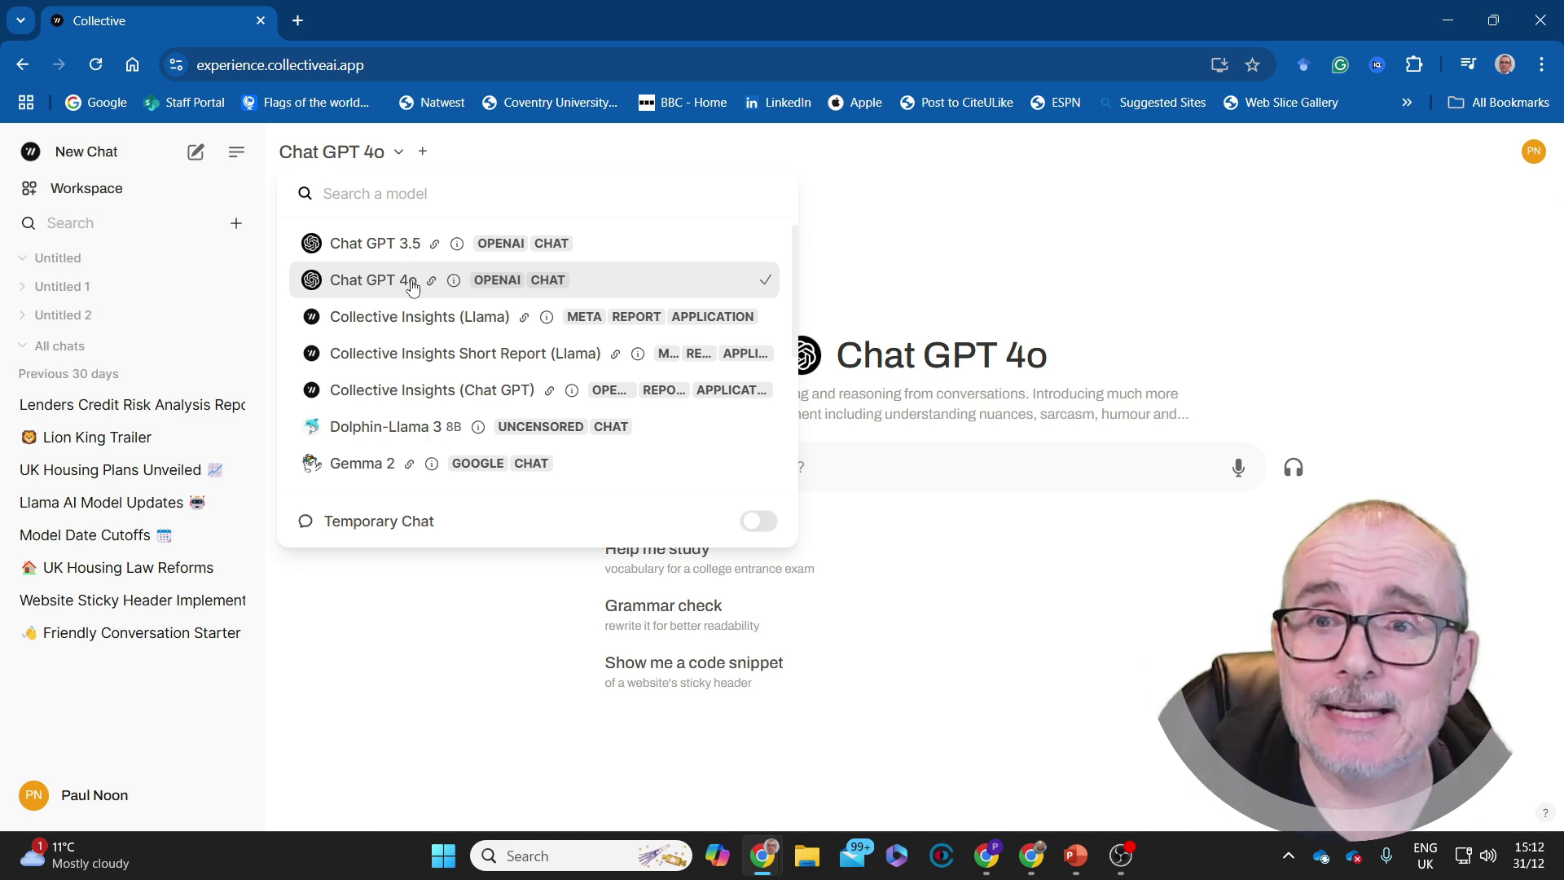
Step: Keep Chat GPT 4o and add a second comparison slot running Gemma 2
click(900, 279)
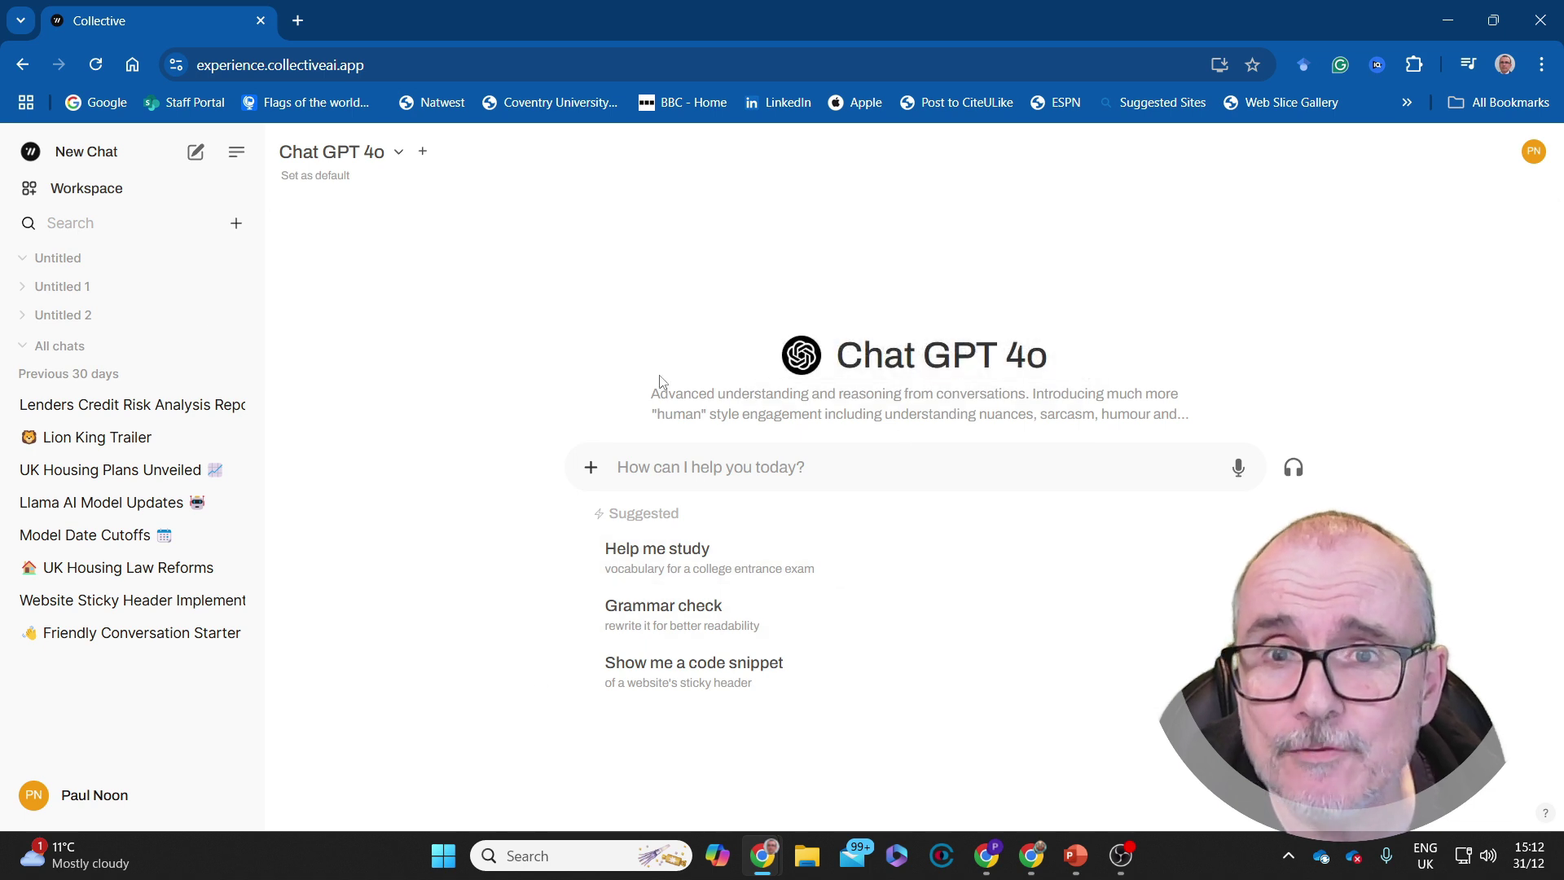
click(424, 154)
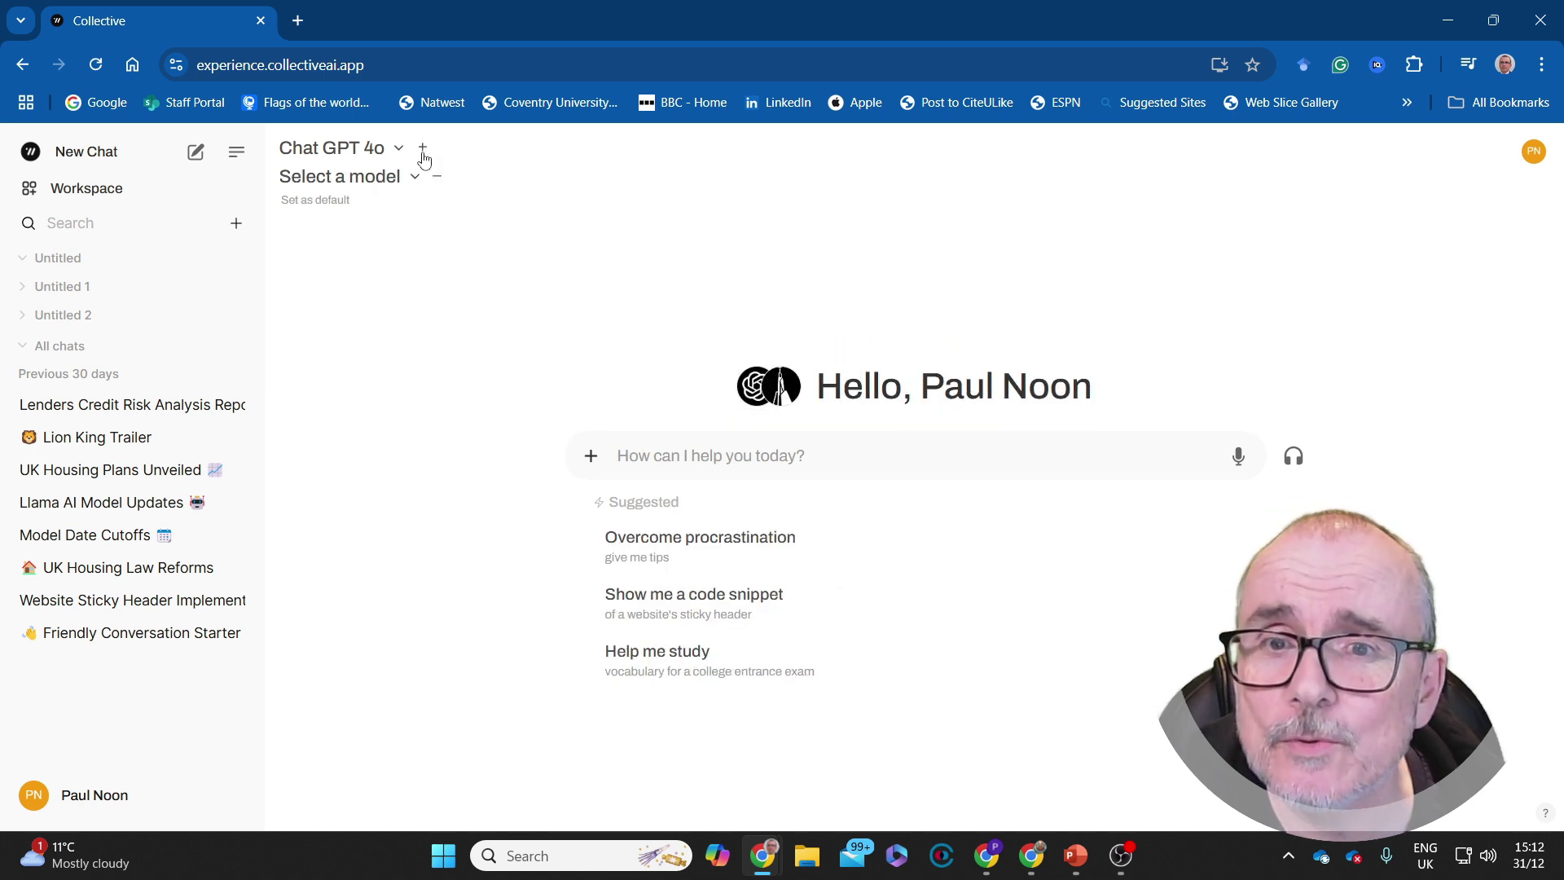
click(413, 179)
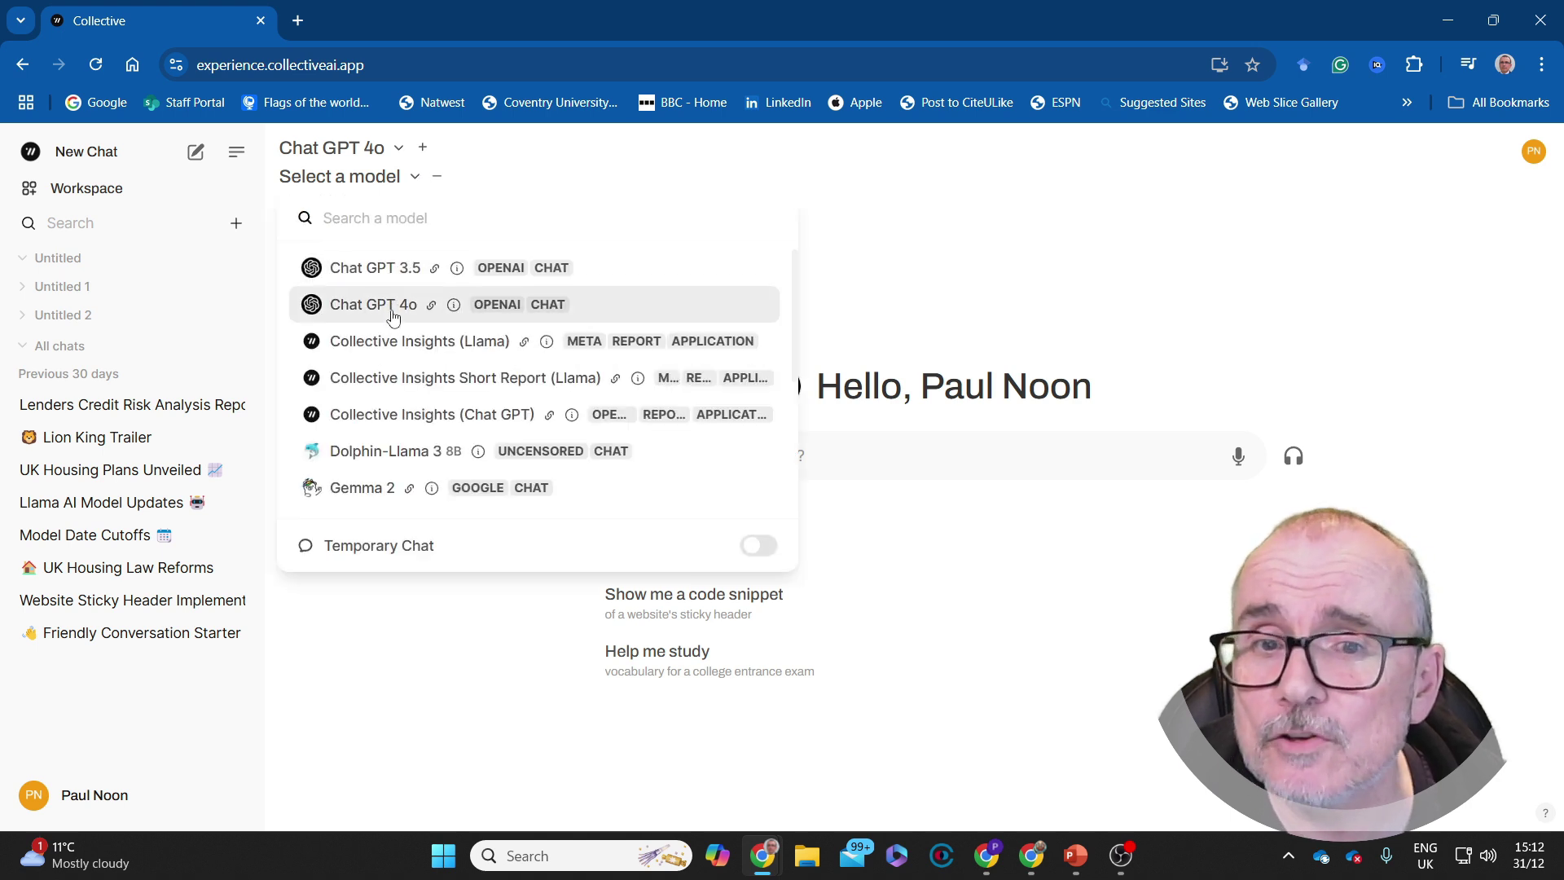
scroll(379, 391, down, 3)
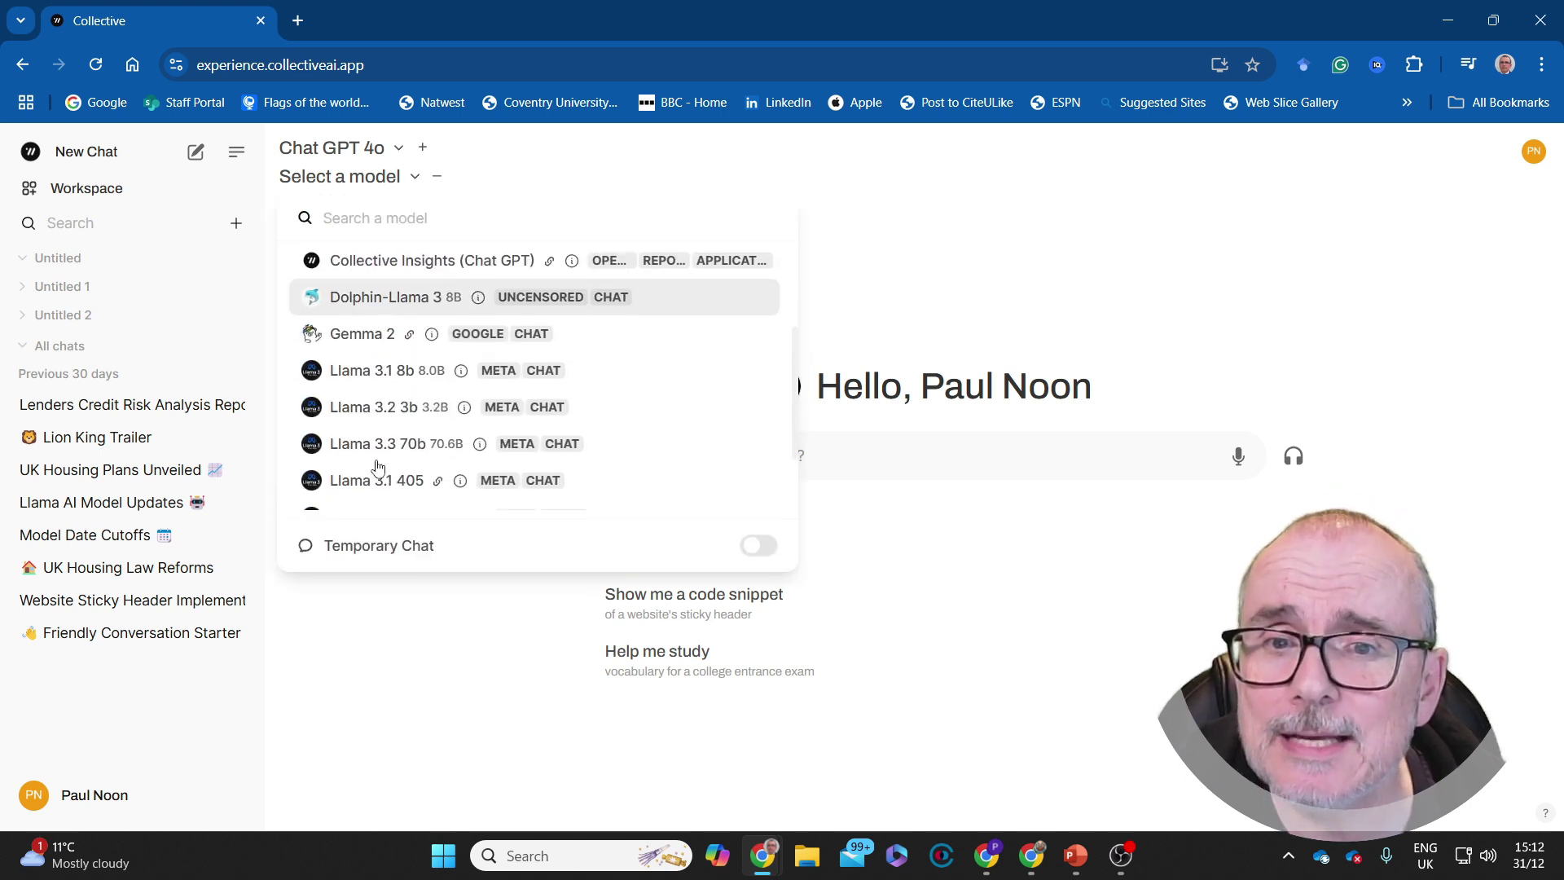
click(383, 284)
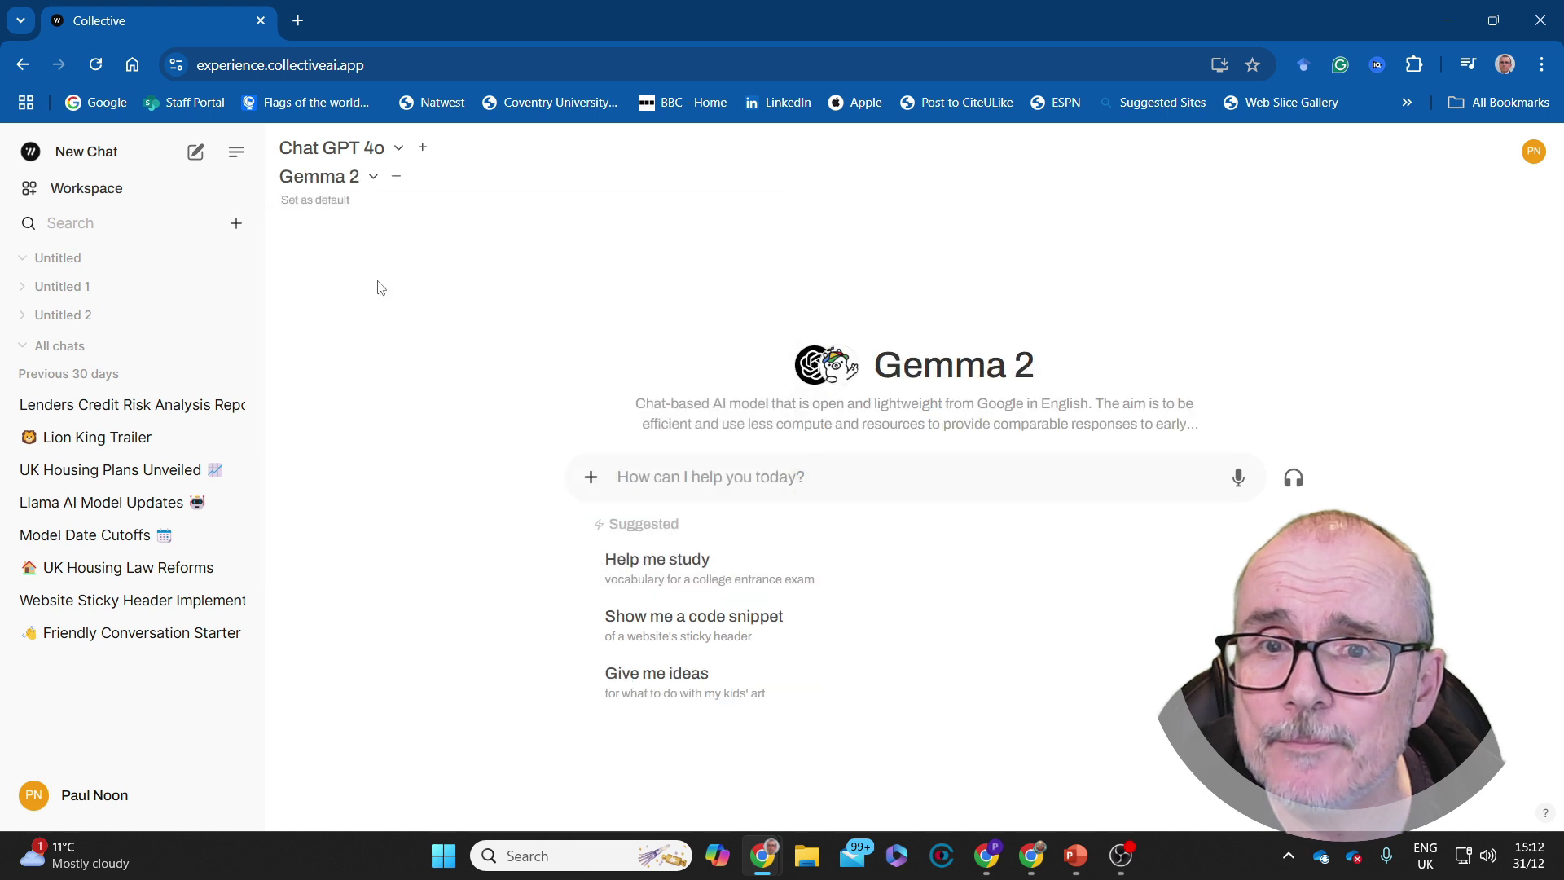
Step: Add a third comparison slot running Llama 3.3 70b
click(422, 148)
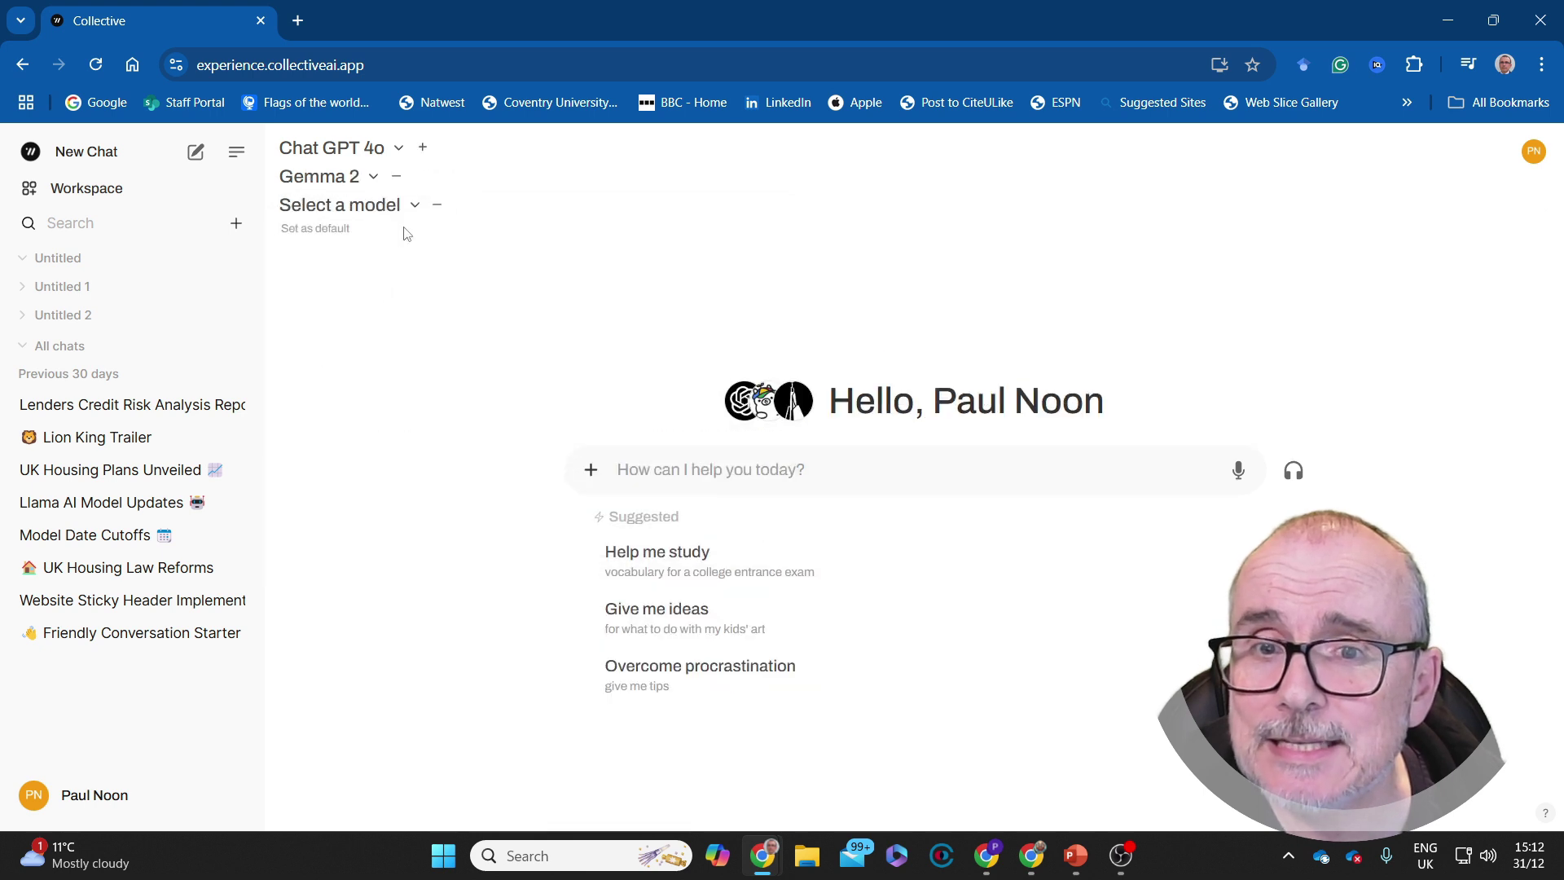
click(412, 206)
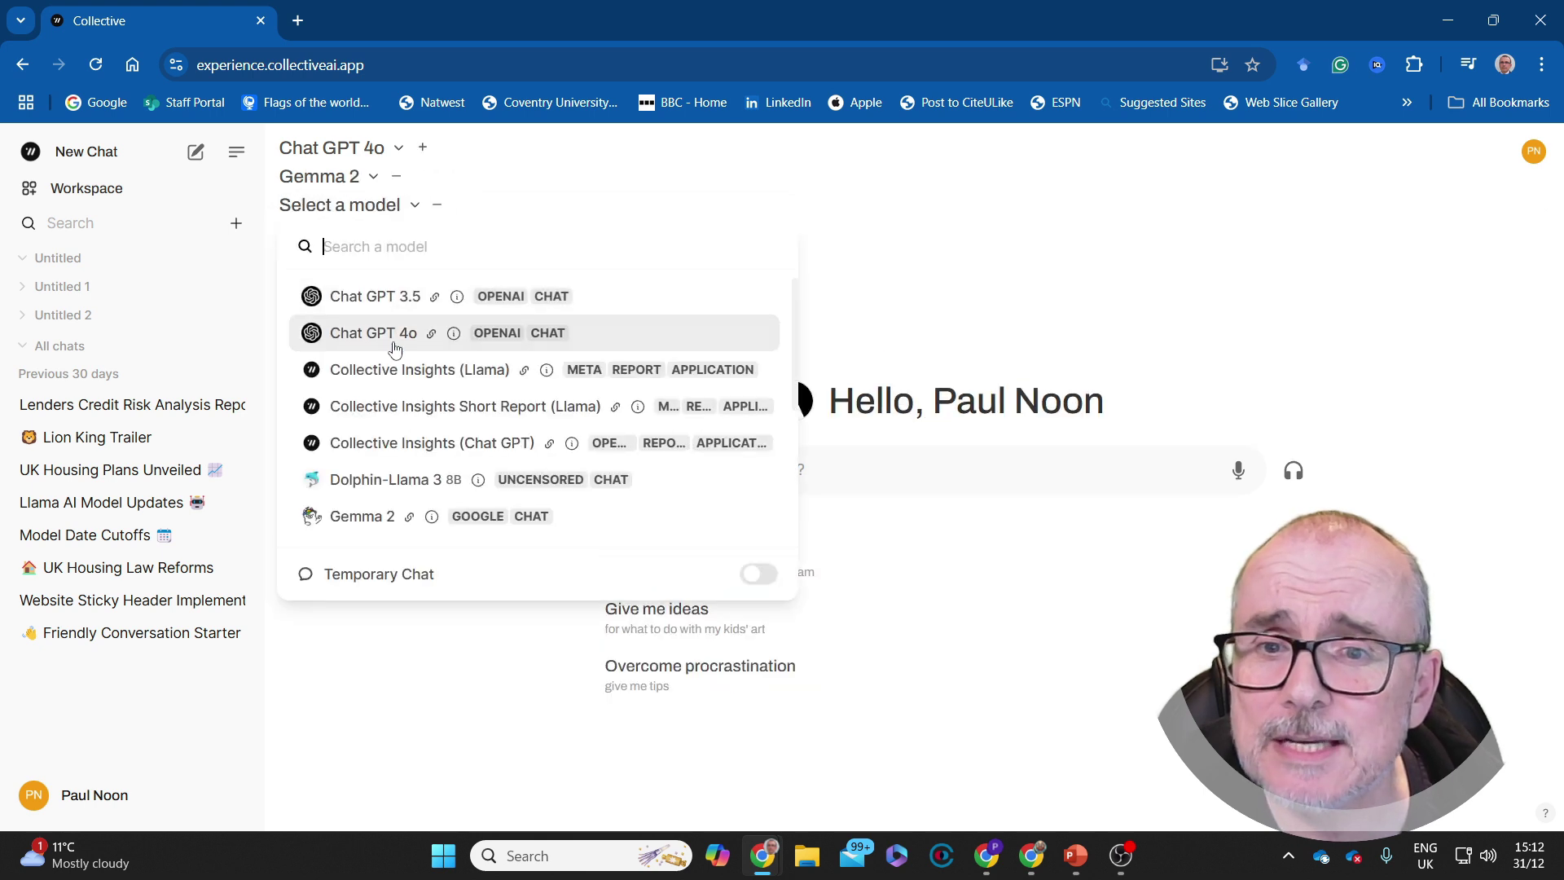
scroll(401, 414, down, 1)
scroll(401, 414, down, 2)
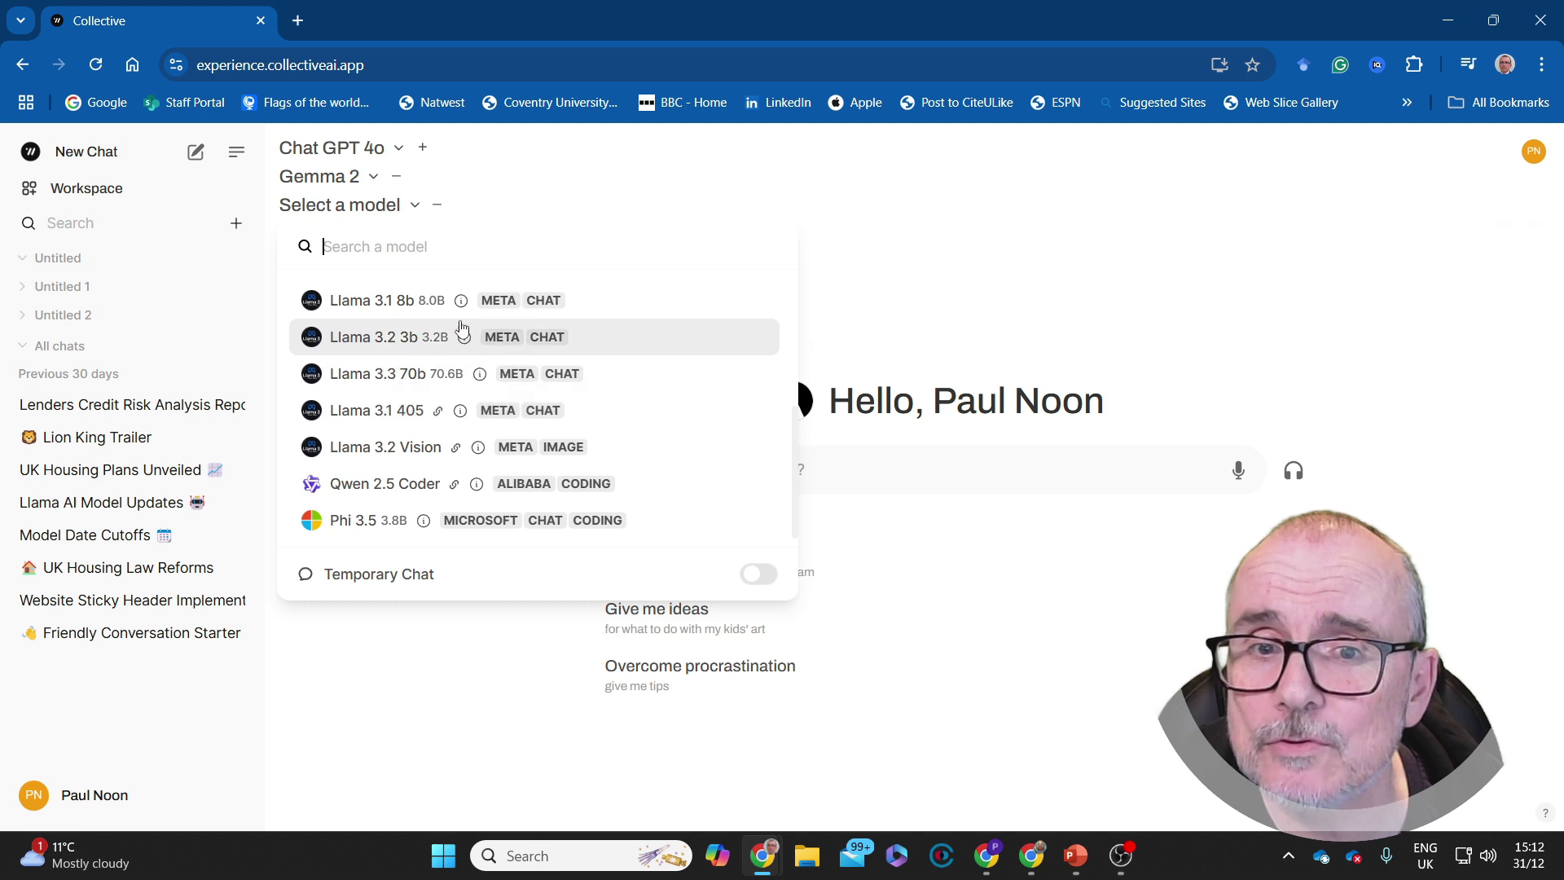
click(361, 376)
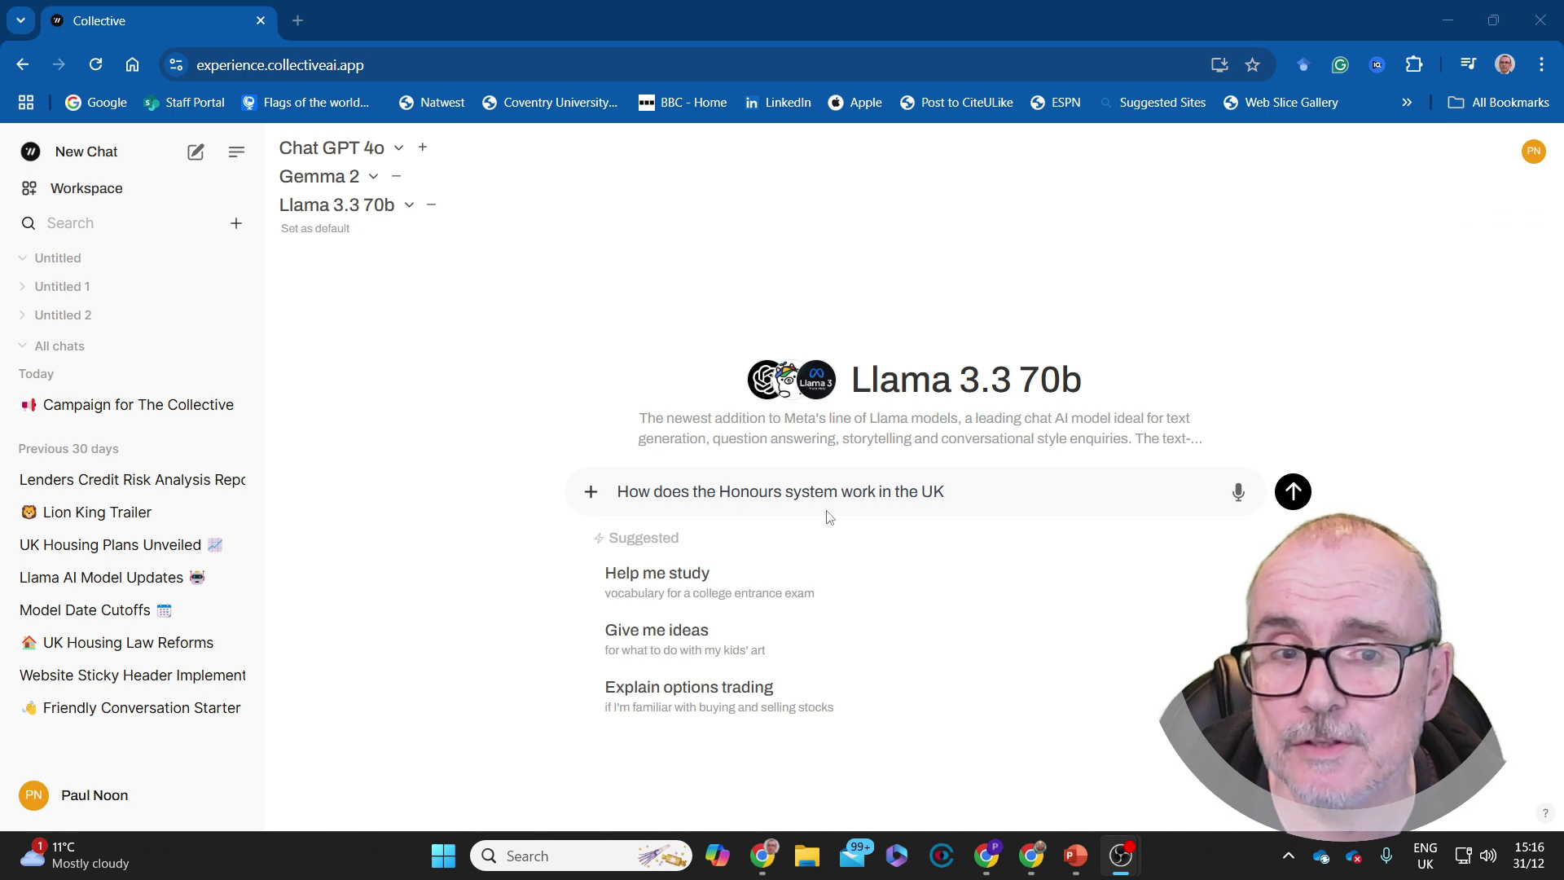
click(1294, 492)
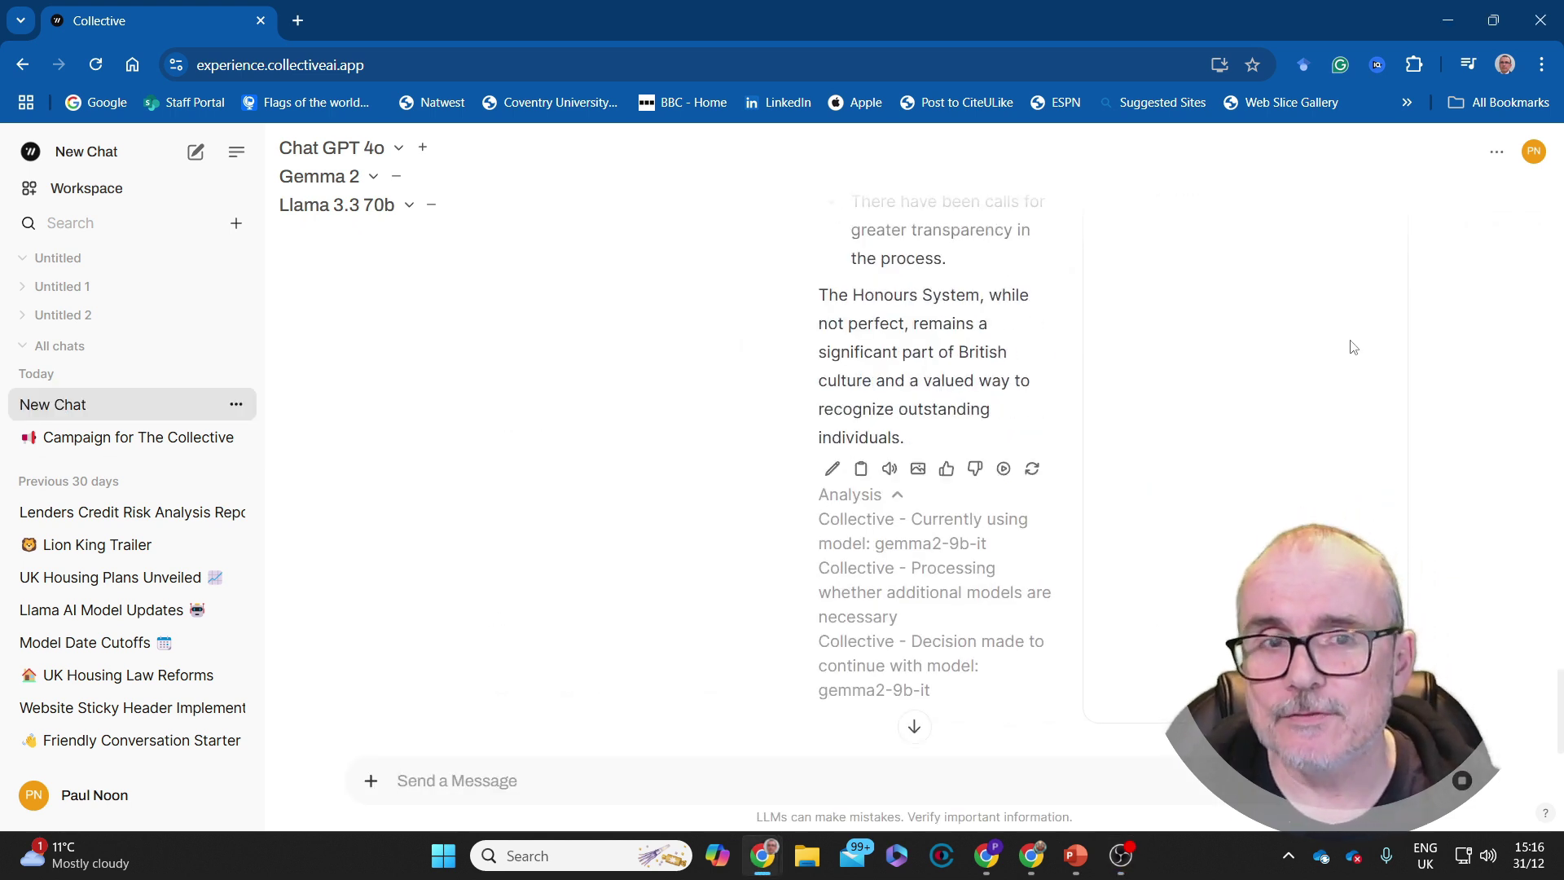
scroll(831, 504, up, 10)
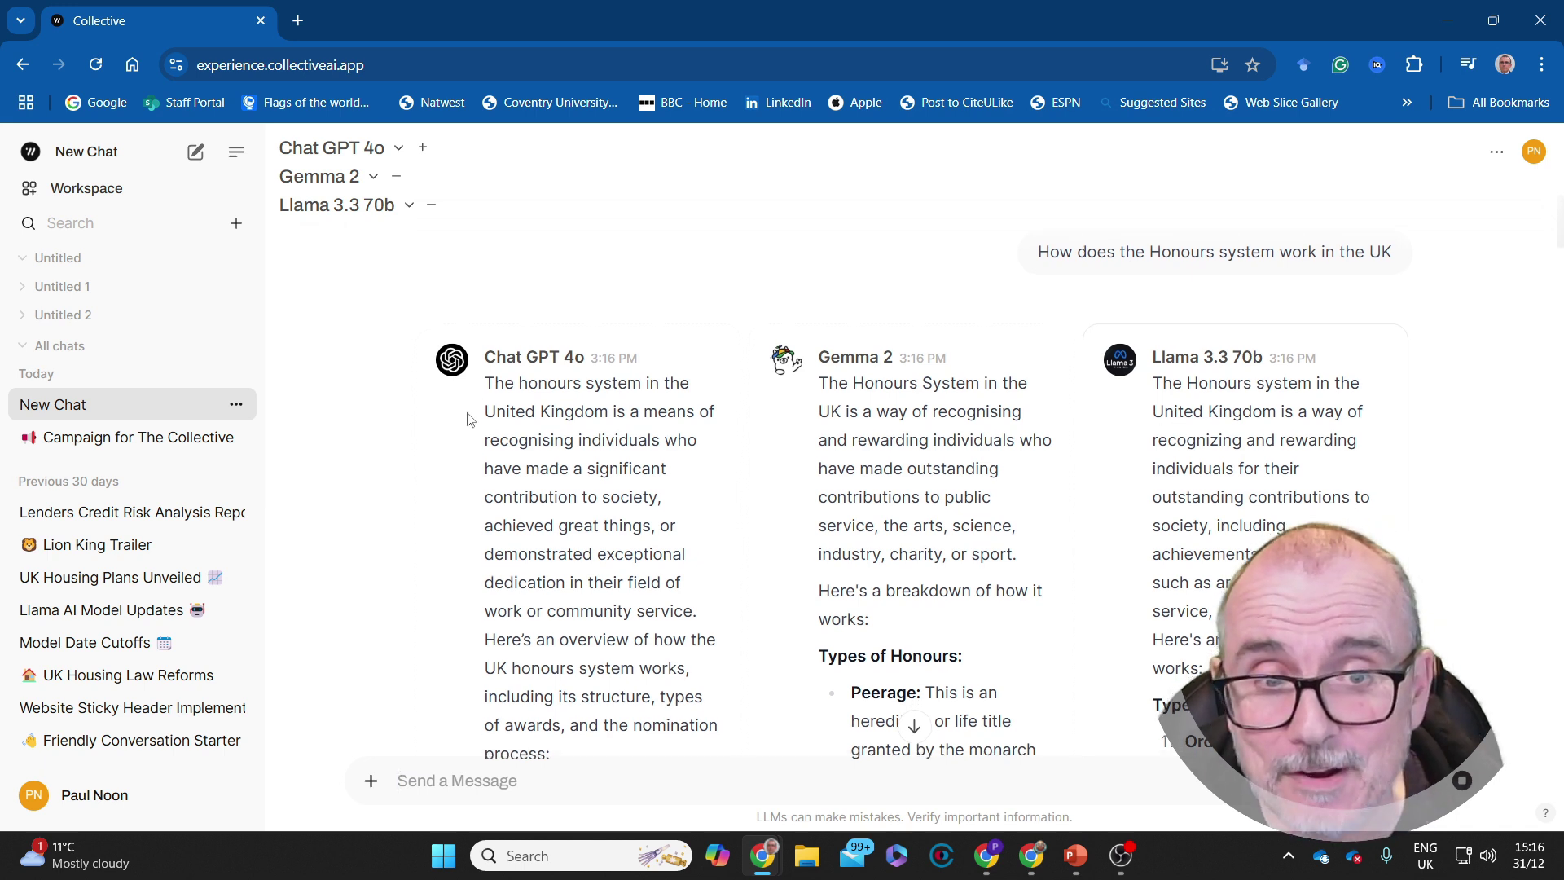
scroll(468, 419, down, 4)
scroll(468, 420, down, 9)
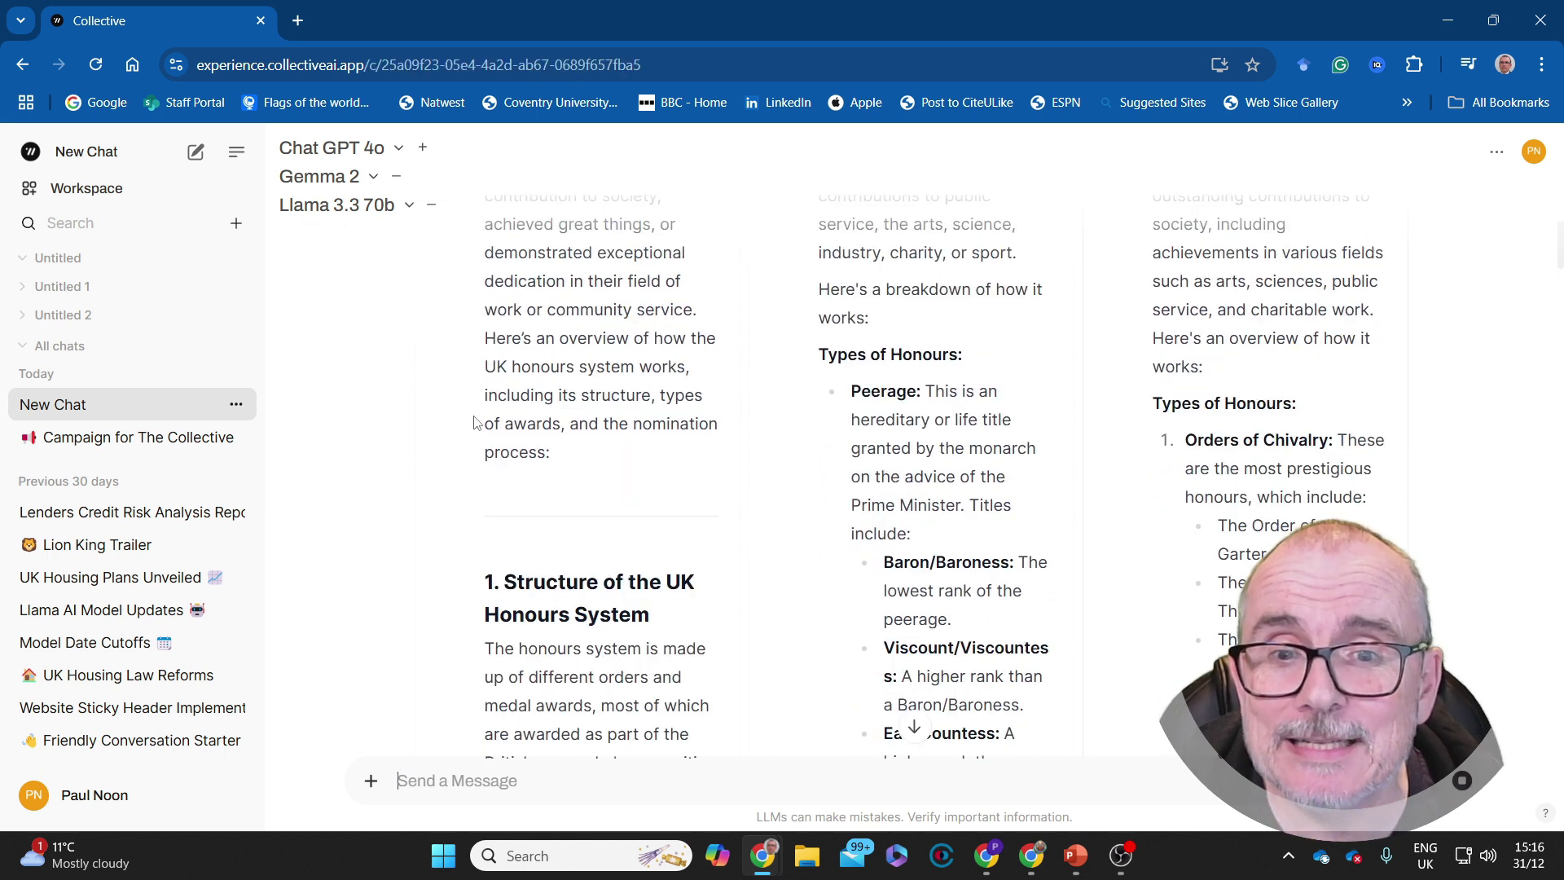
scroll(486, 425, down, 5)
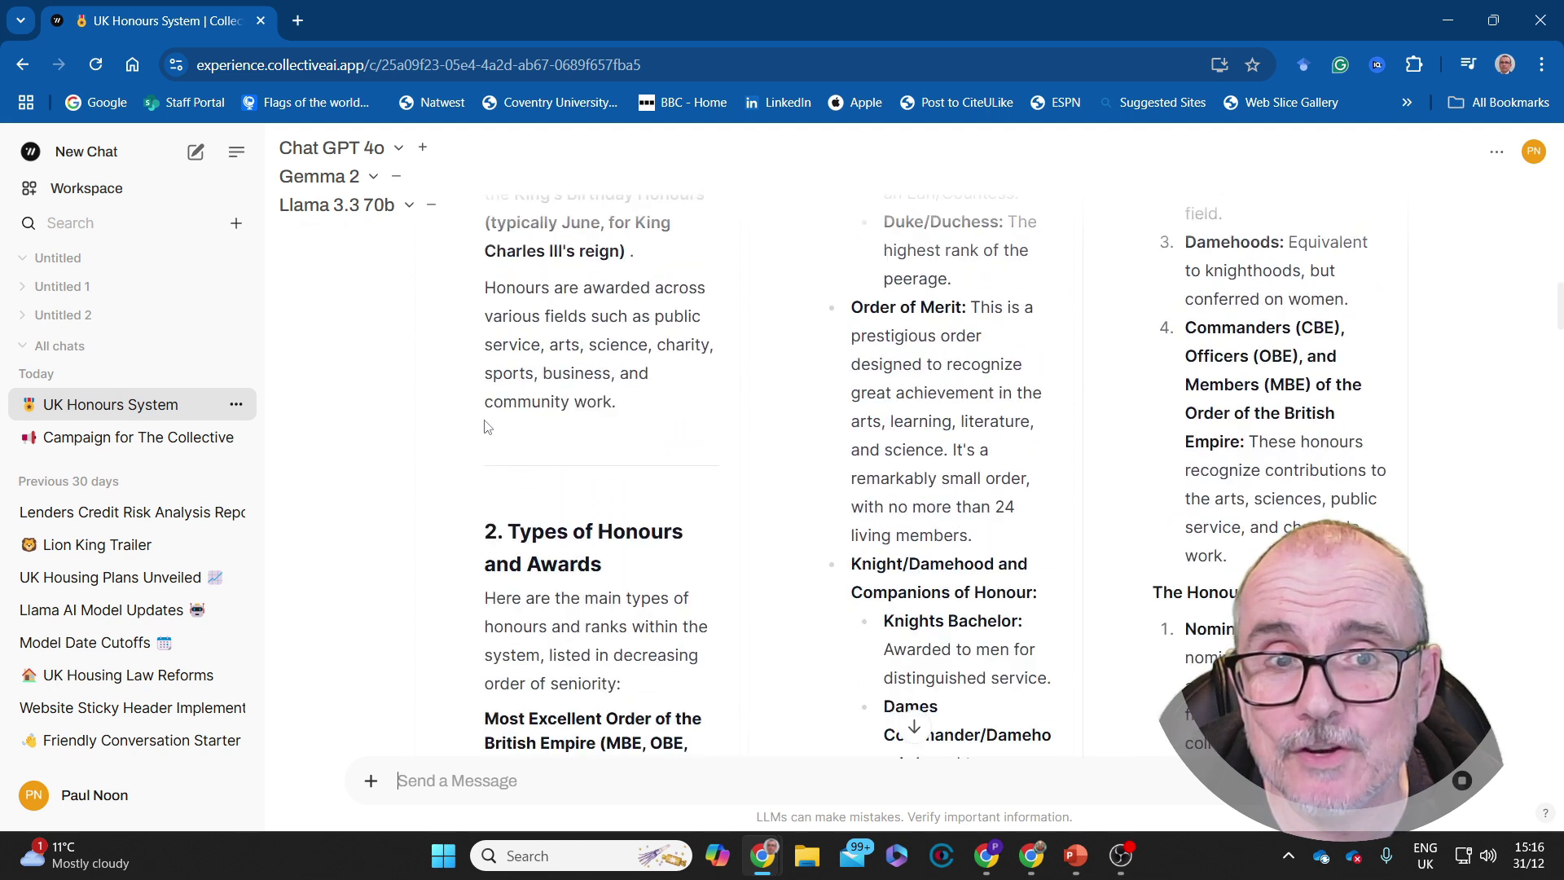
scroll(490, 421, down, 12)
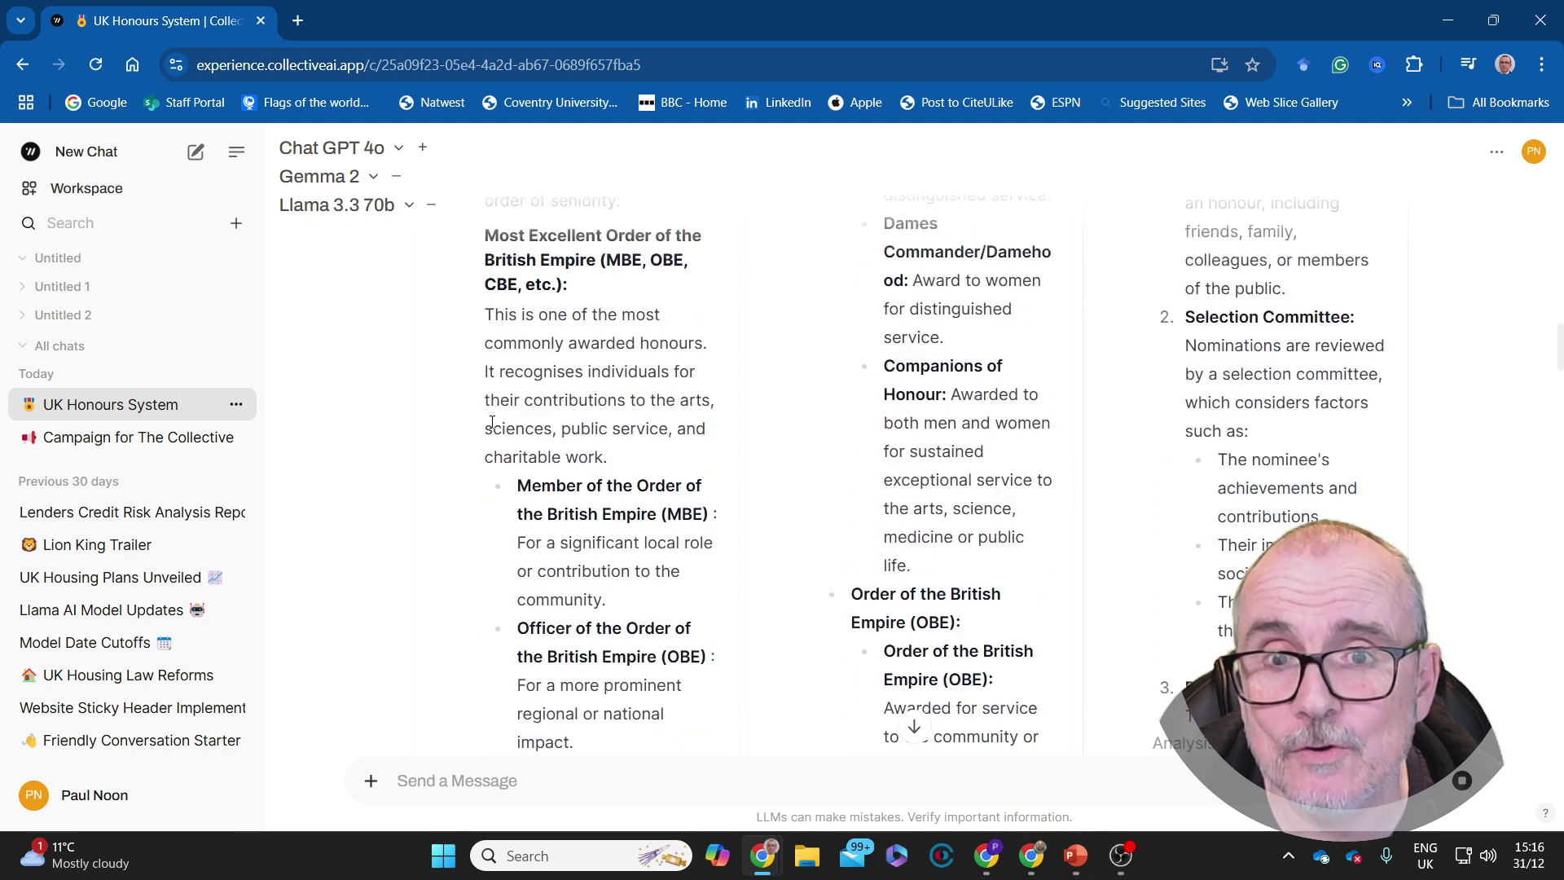
scroll(506, 433, down, 5)
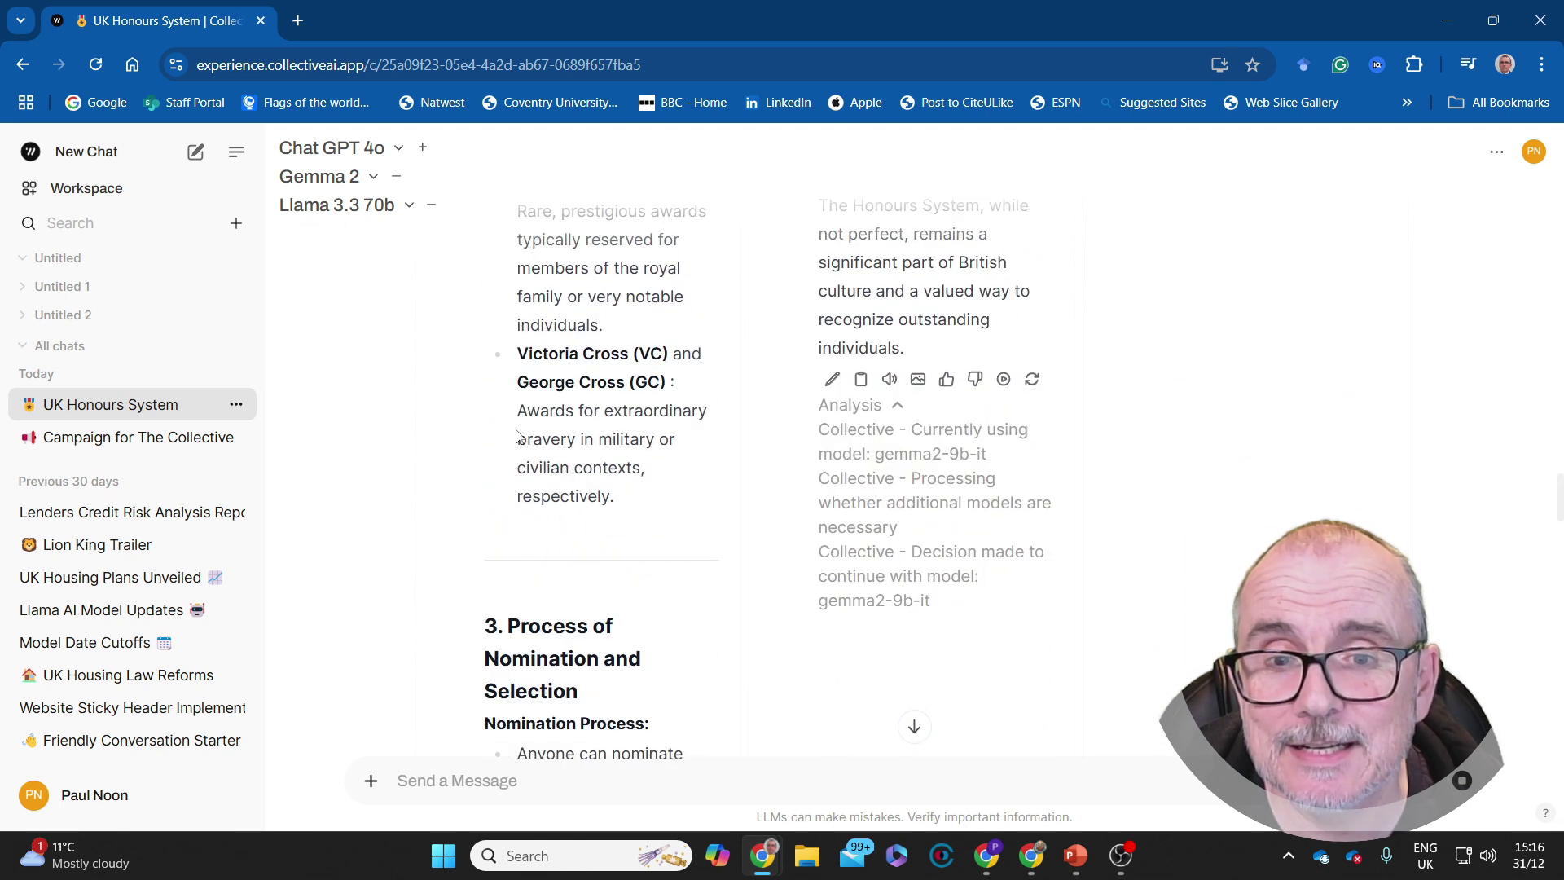
scroll(519, 437, down, 5)
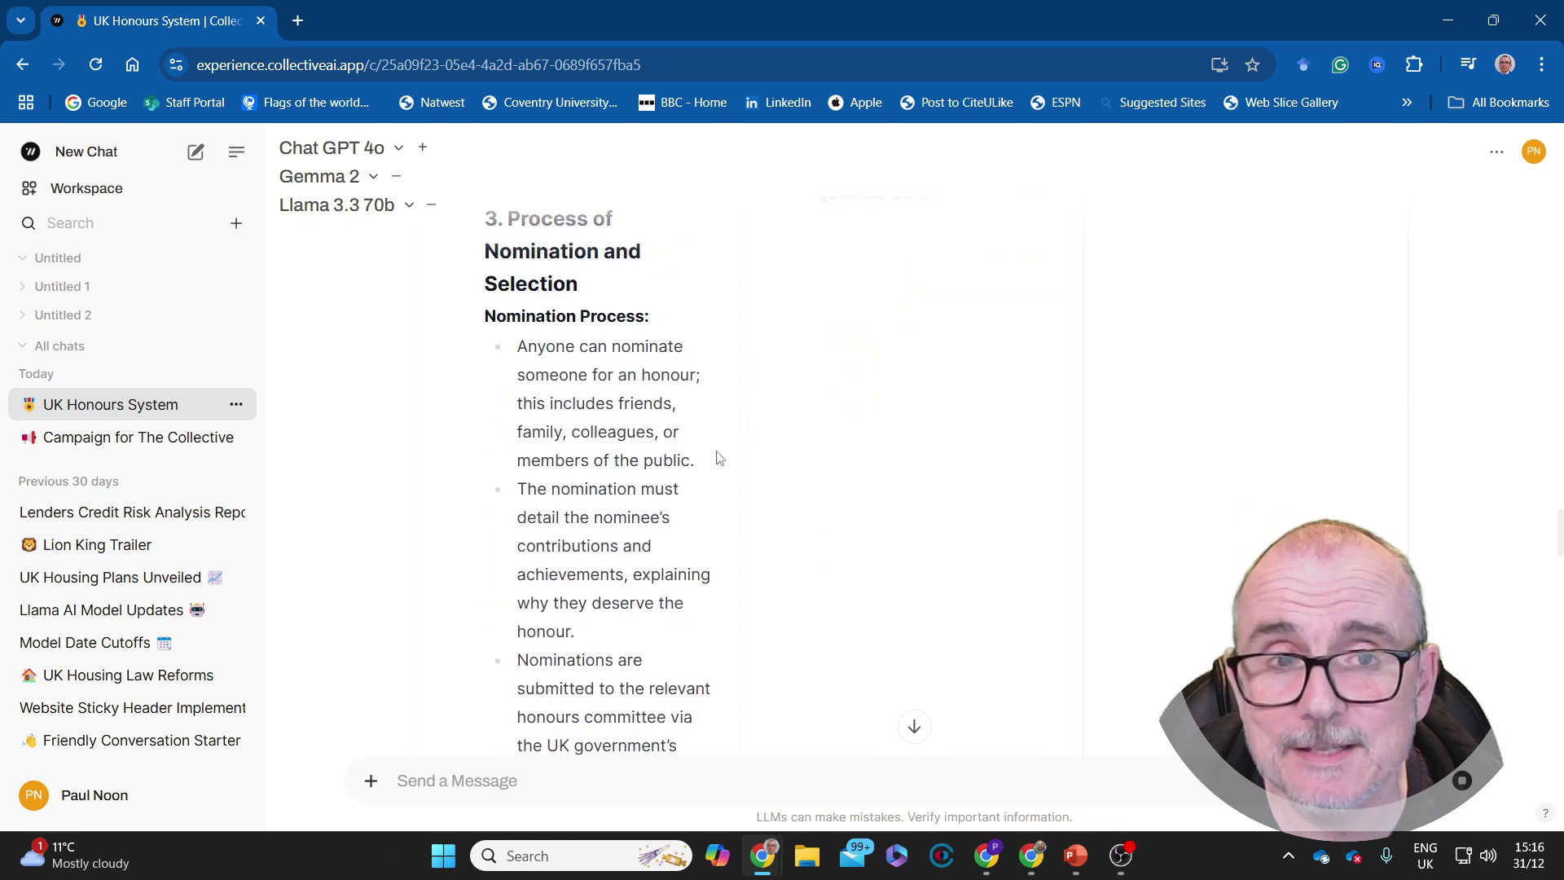
scroll(719, 458, up, 20)
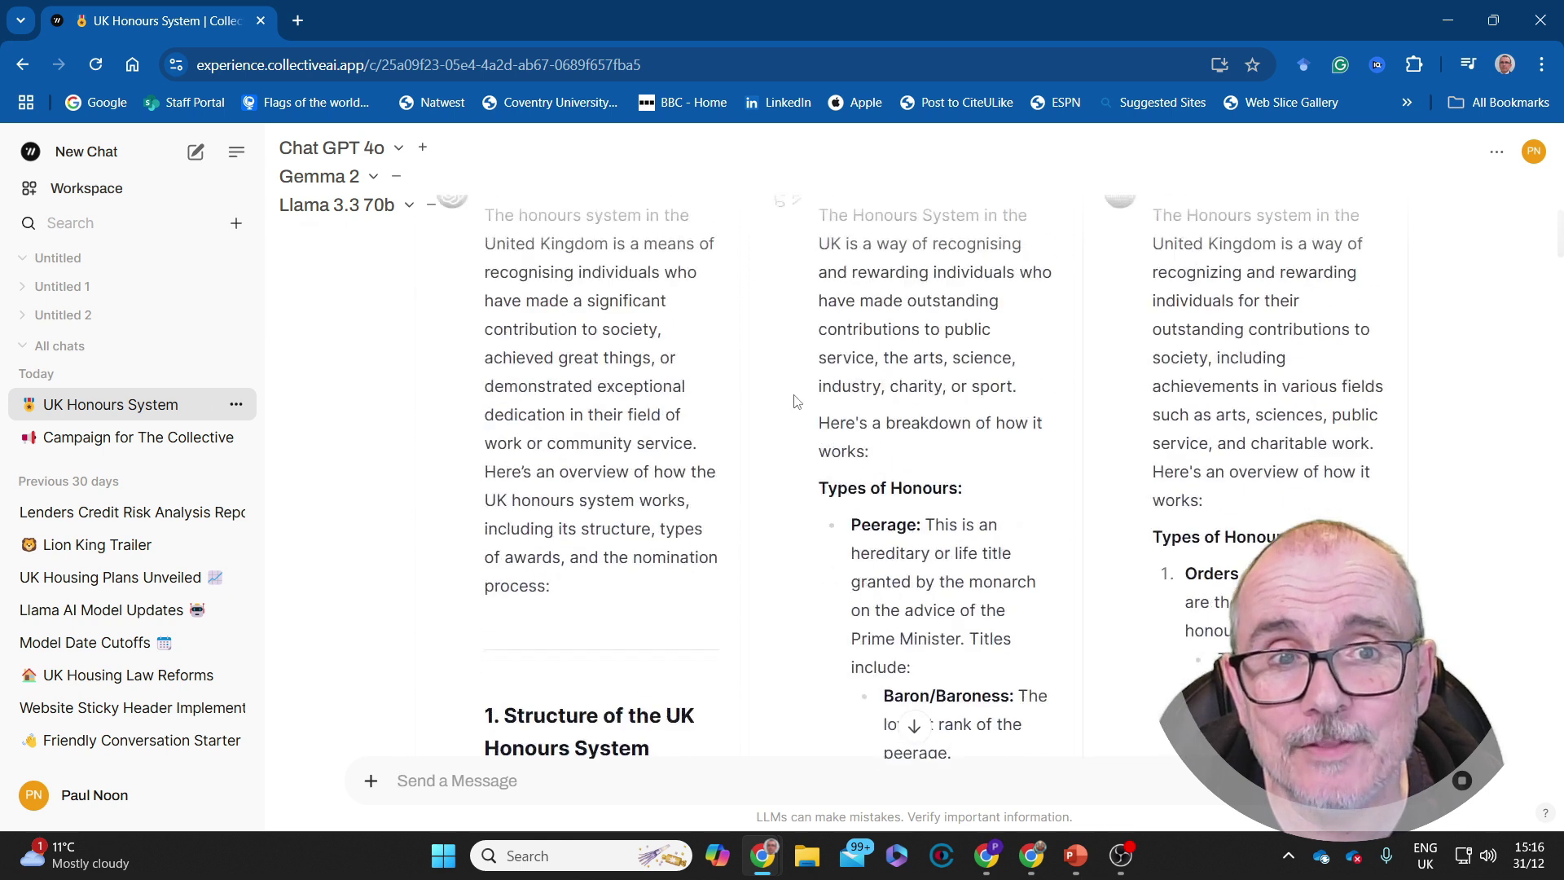
scroll(796, 400, up, 2)
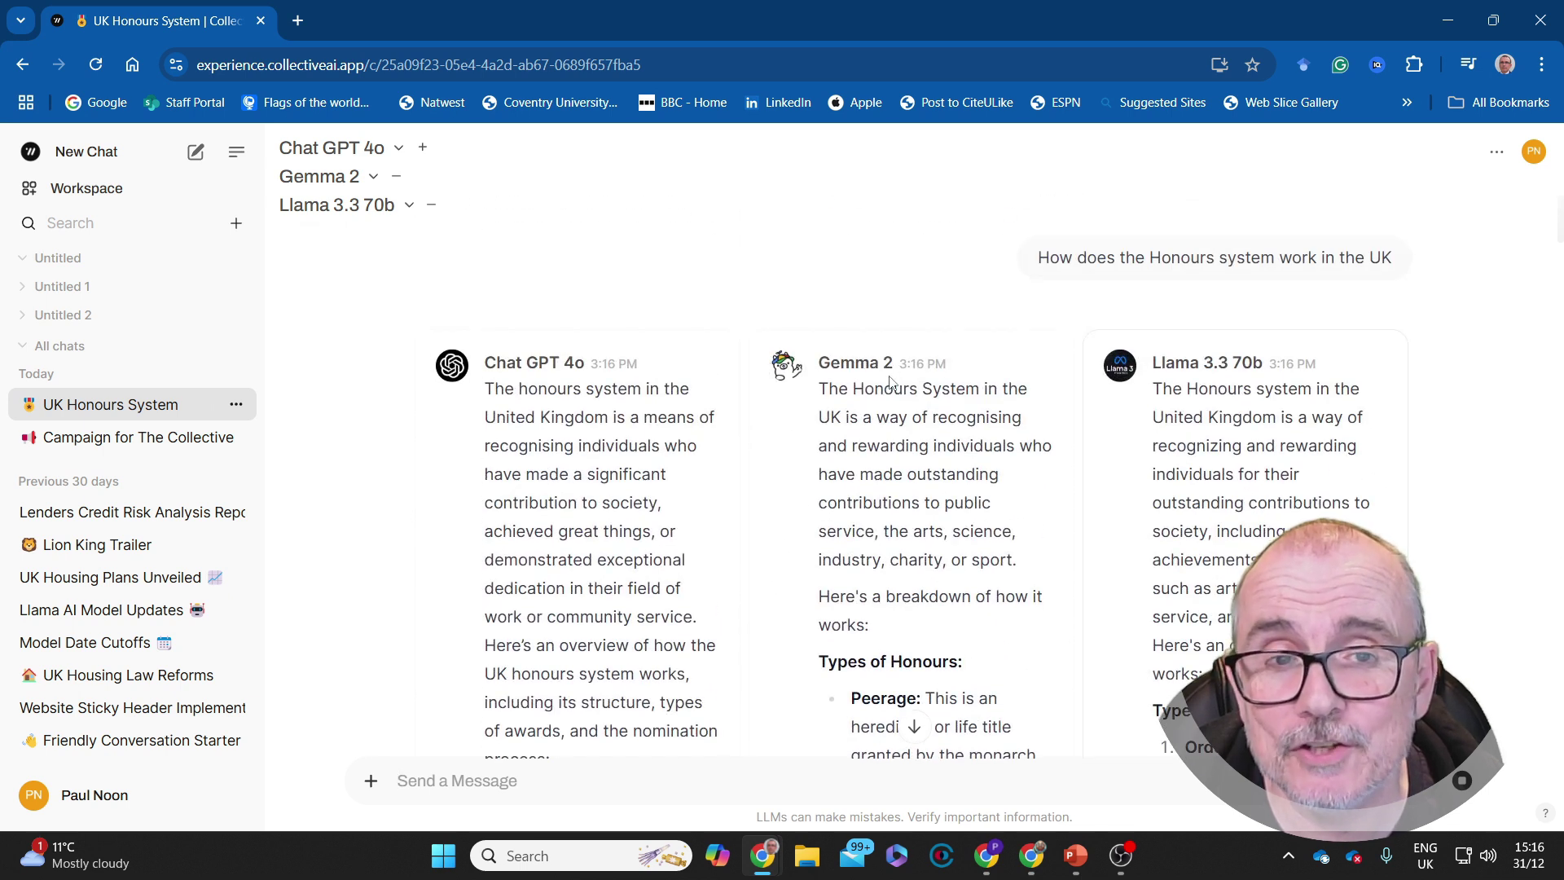
scroll(878, 440, down, 3)
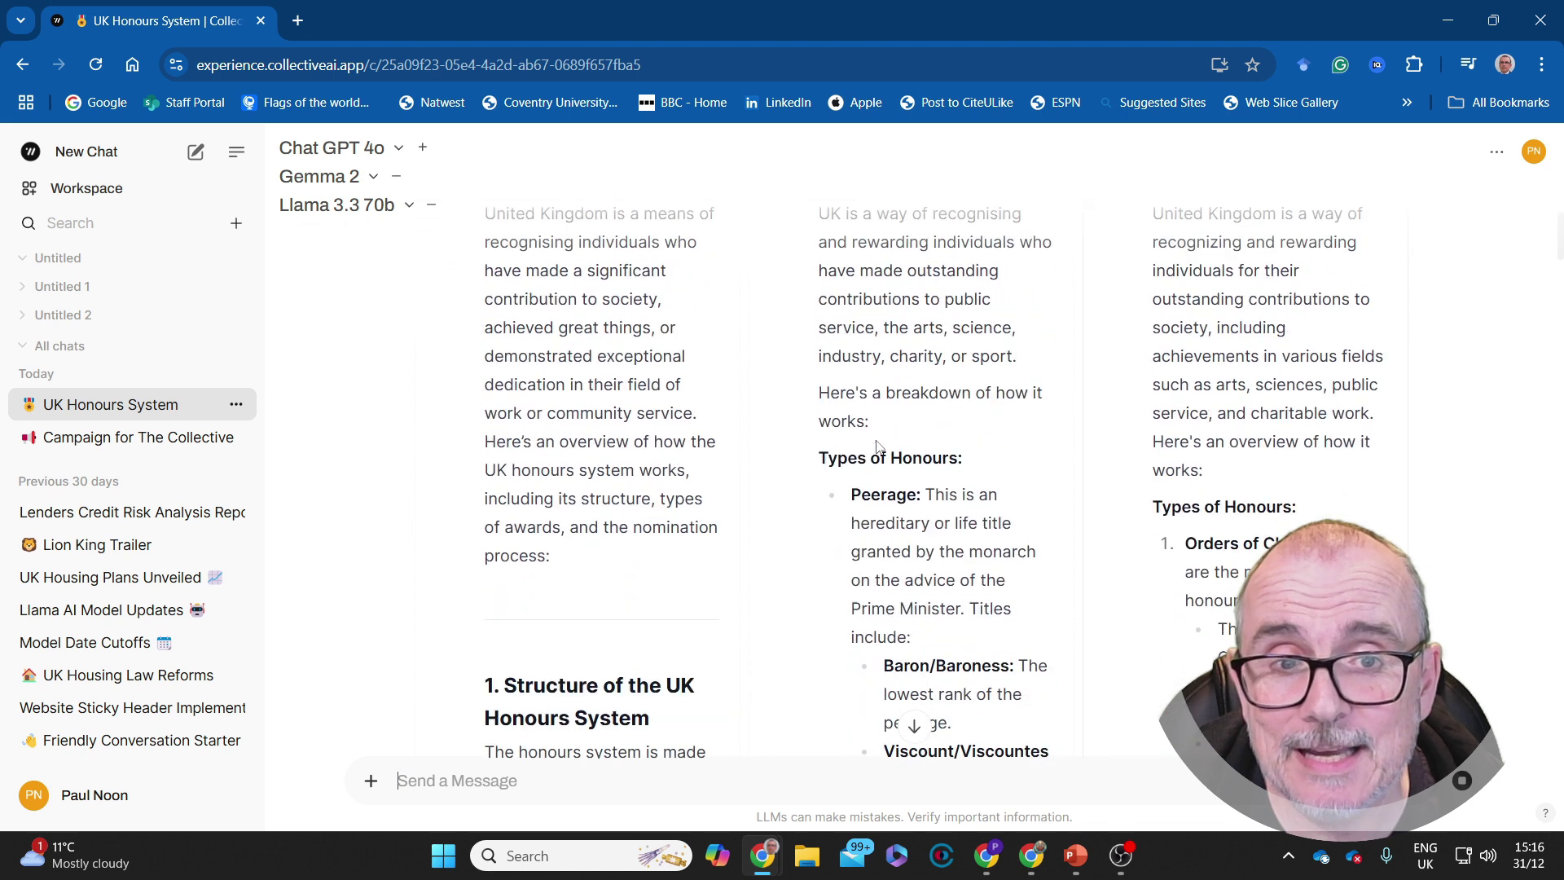
scroll(878, 447, down, 3)
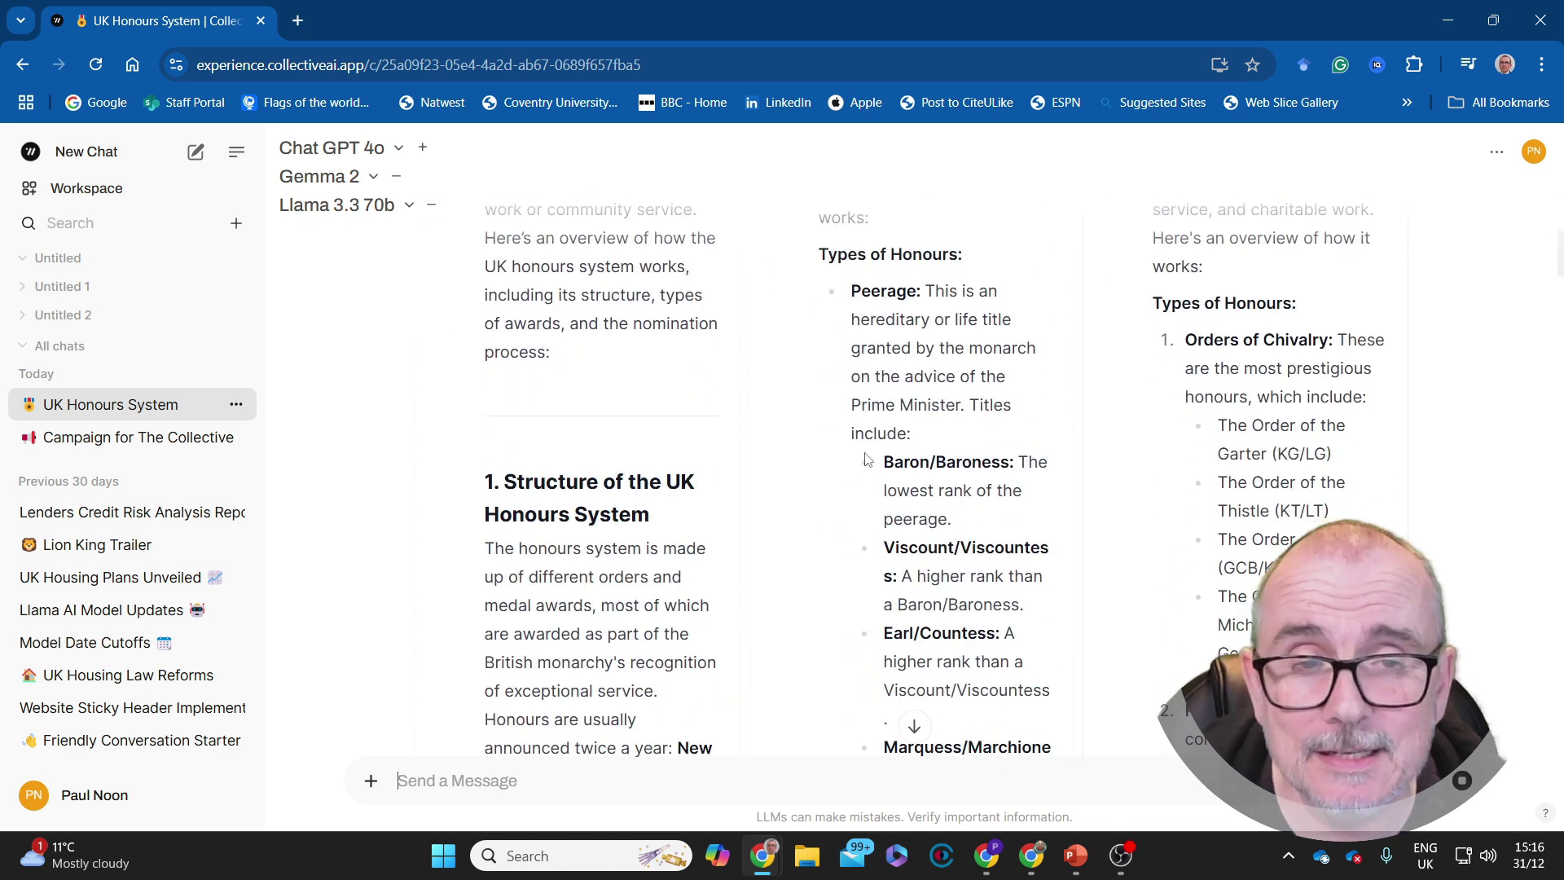
scroll(868, 461, down, 3)
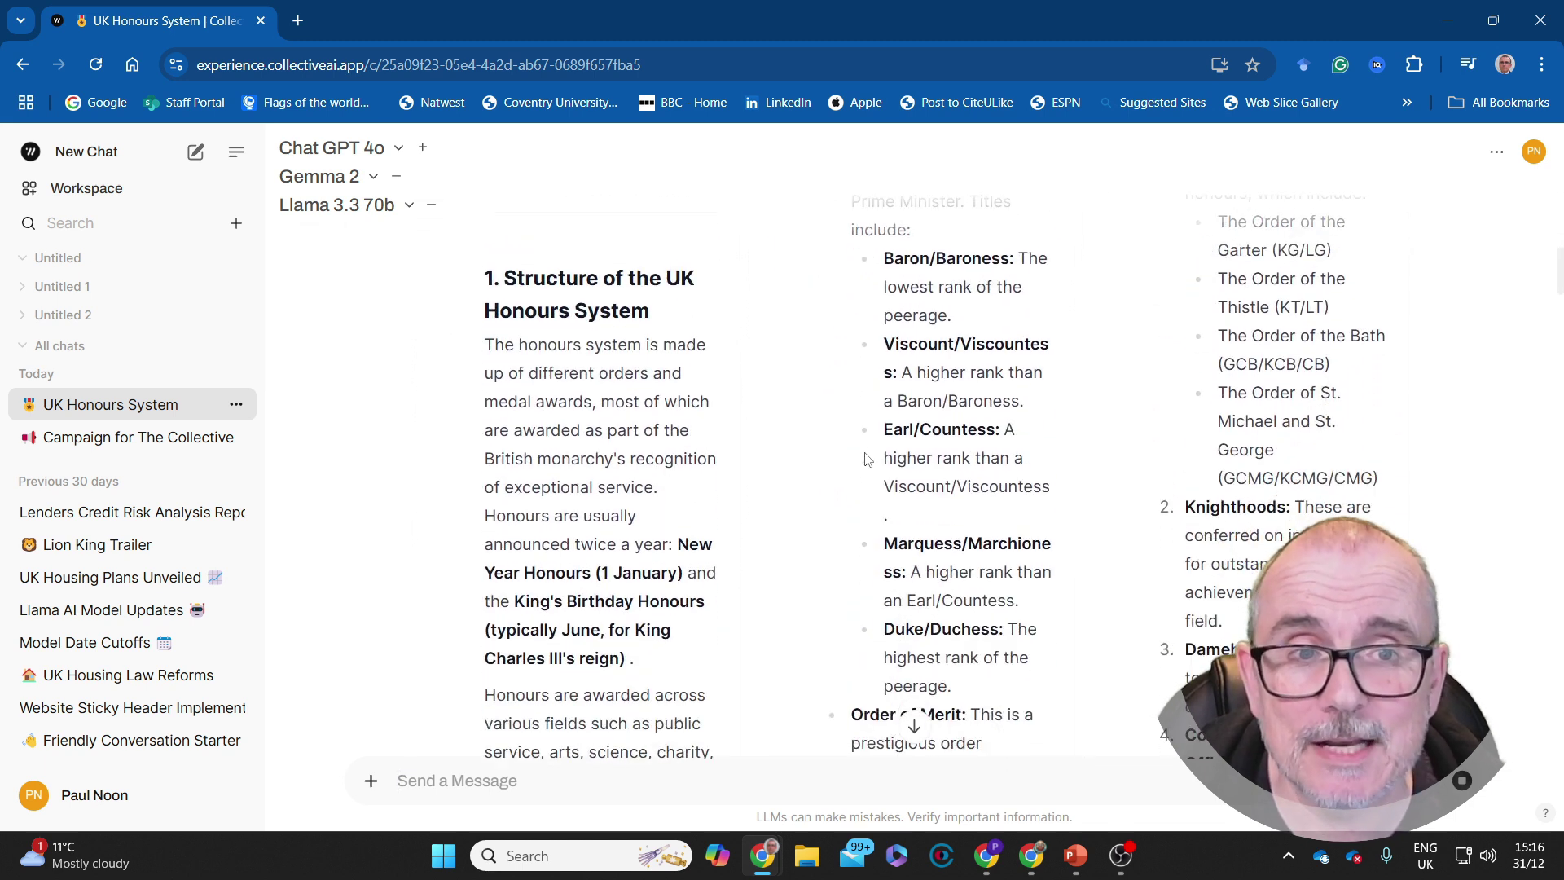
scroll(869, 460, down, 9)
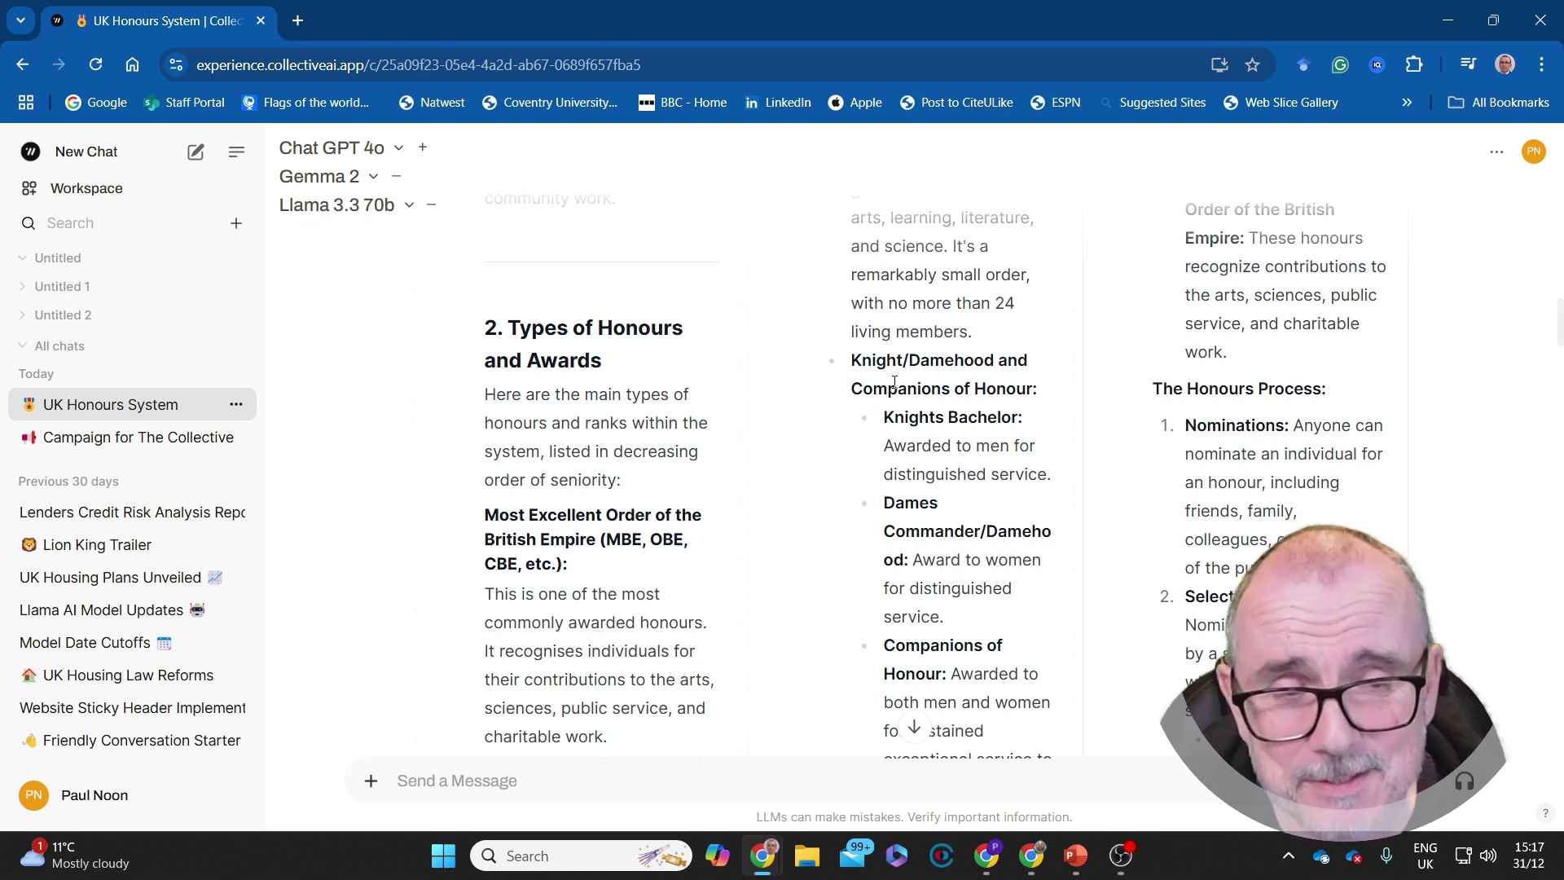
scroll(904, 399, down, 5)
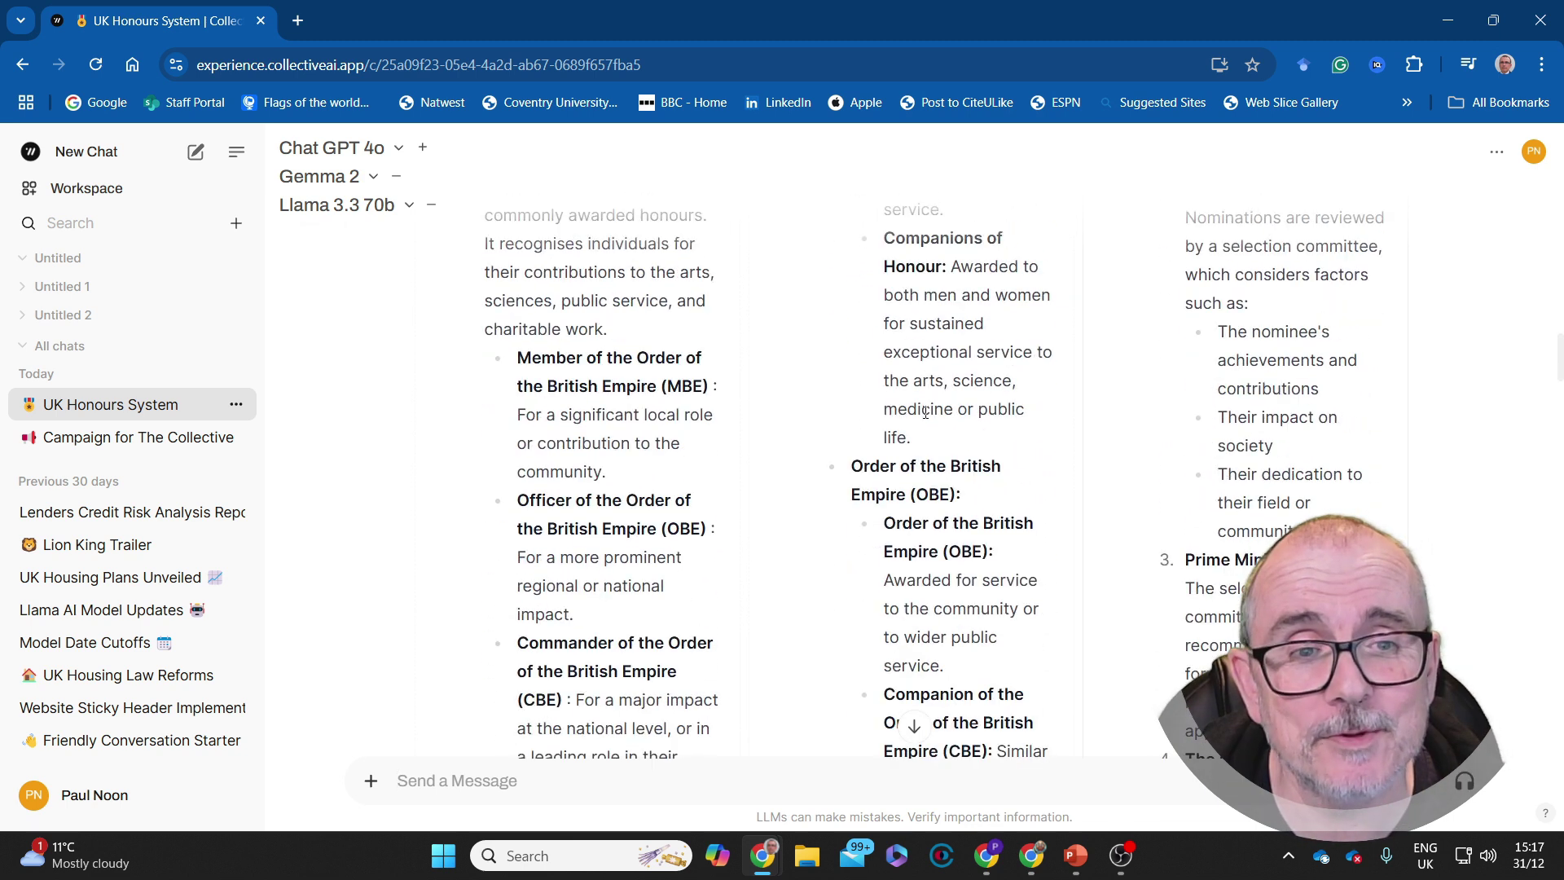
scroll(916, 415, up, 8)
scroll(916, 415, up, 6)
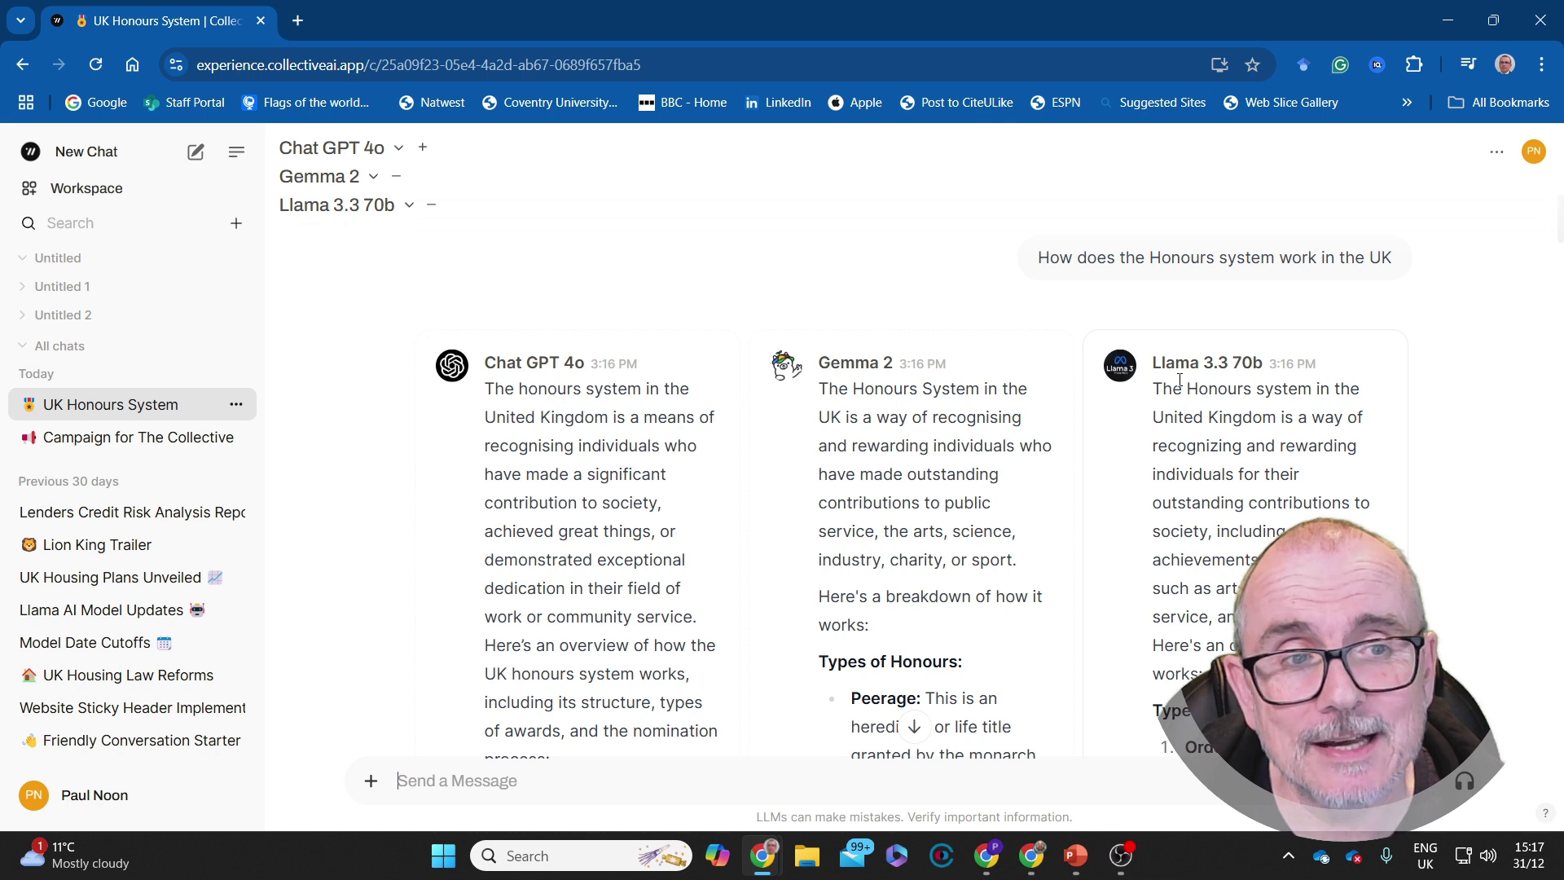
scroll(1180, 380, down, 5)
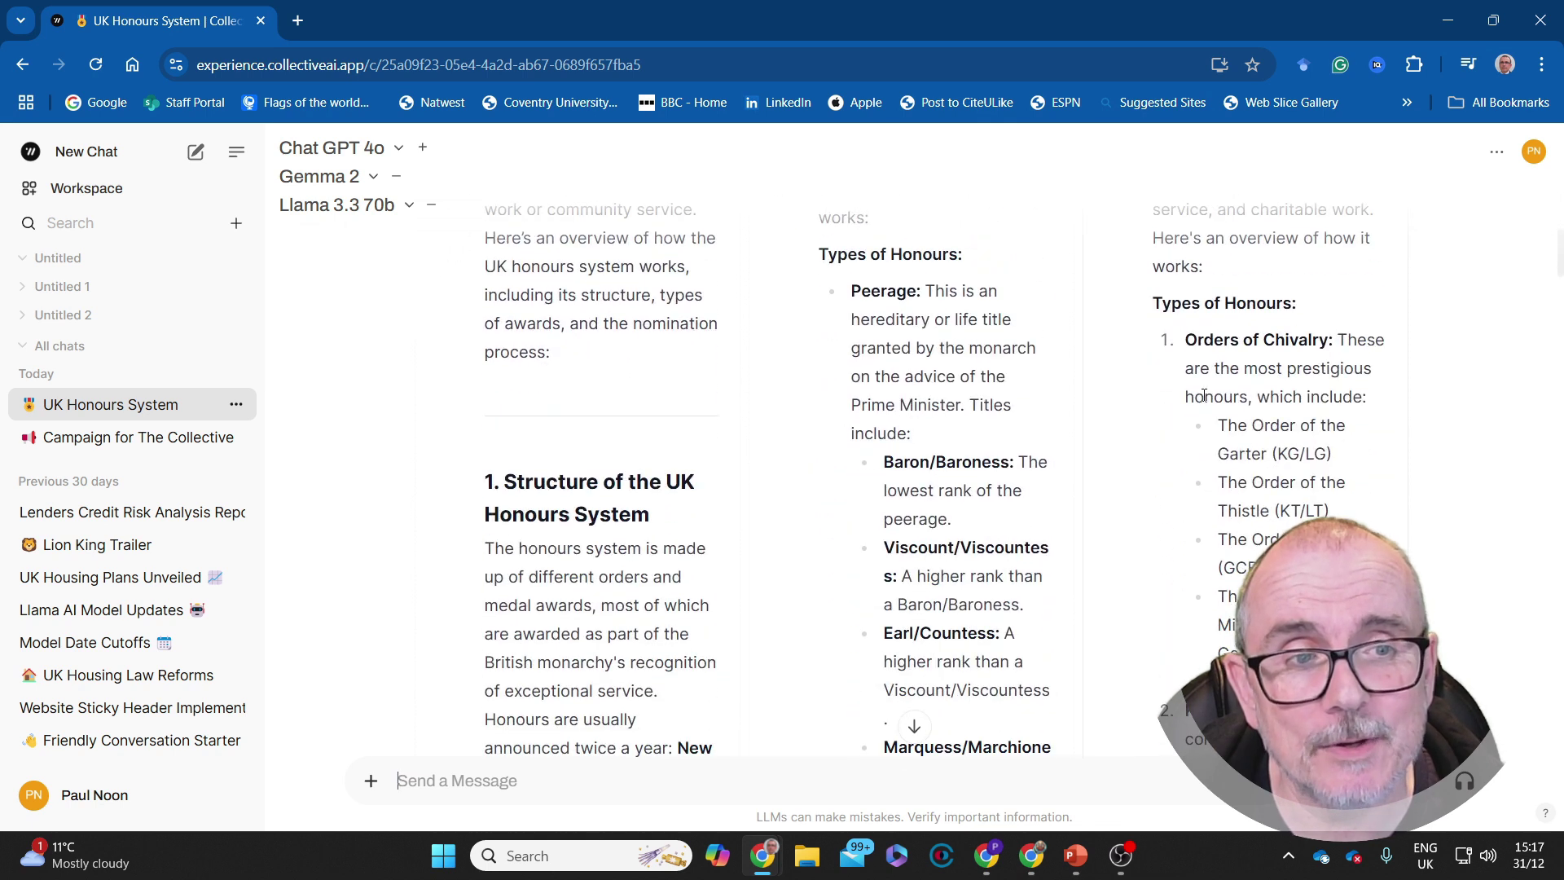
scroll(1211, 397, down, 15)
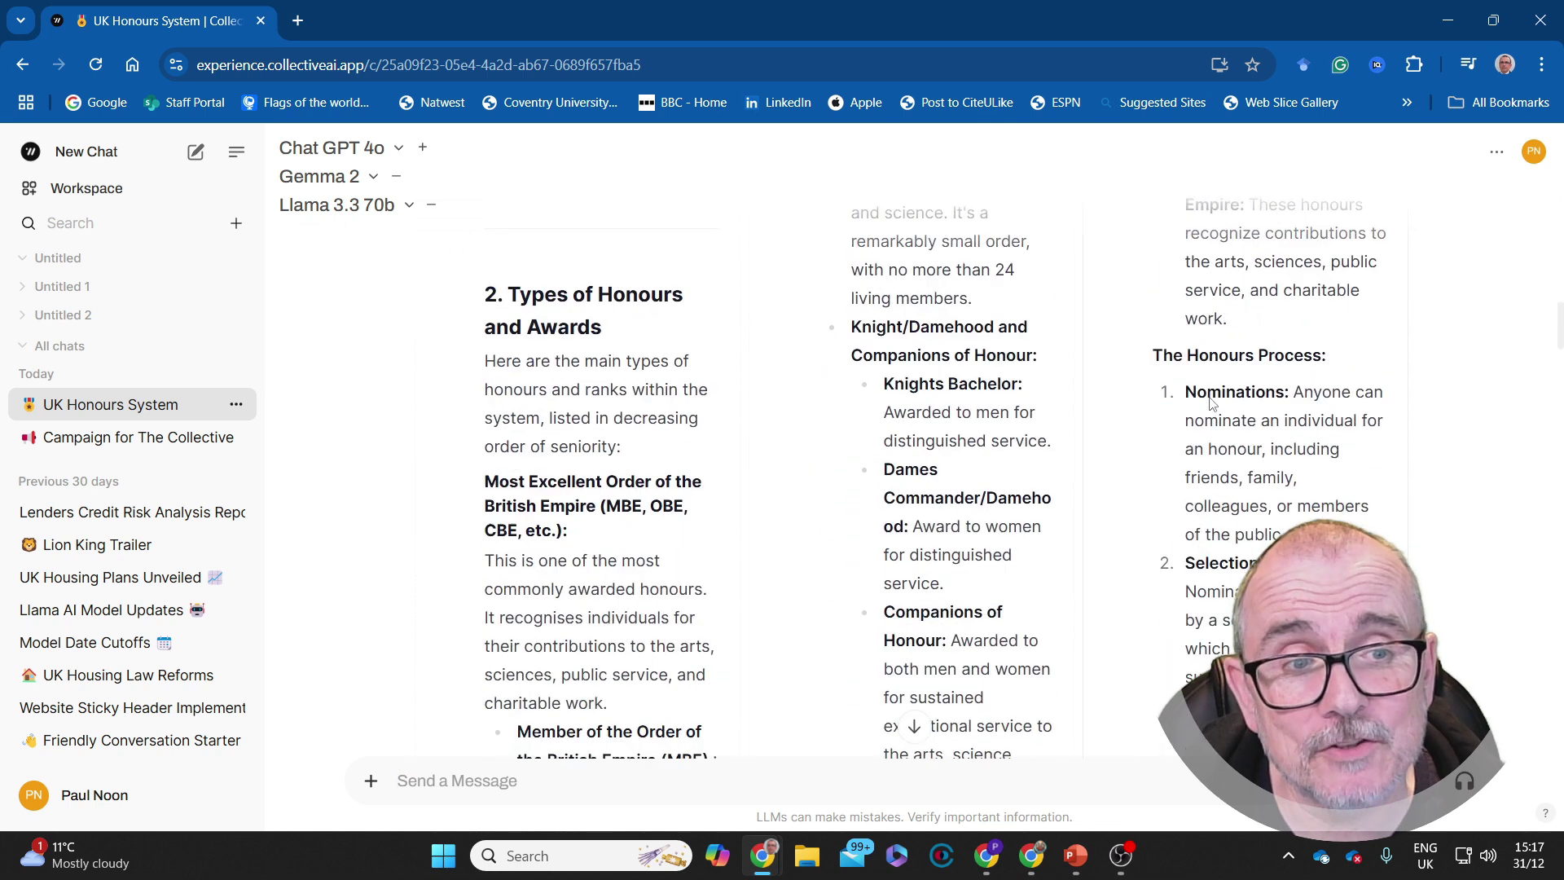
scroll(1214, 407, down, 8)
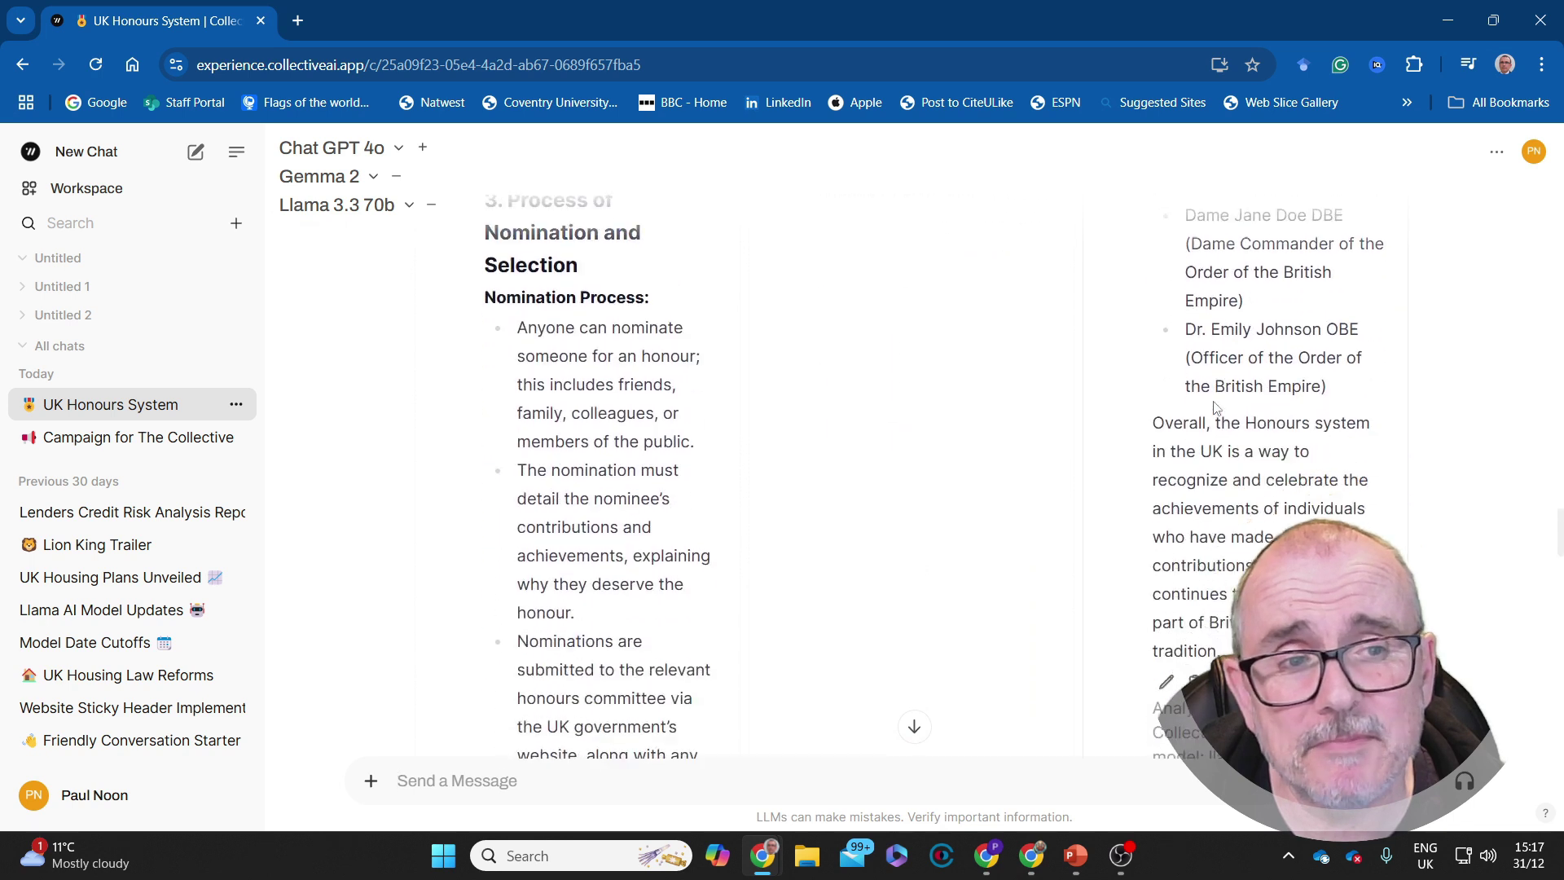
scroll(1214, 401, up, 1)
scroll(1214, 401, down, 4)
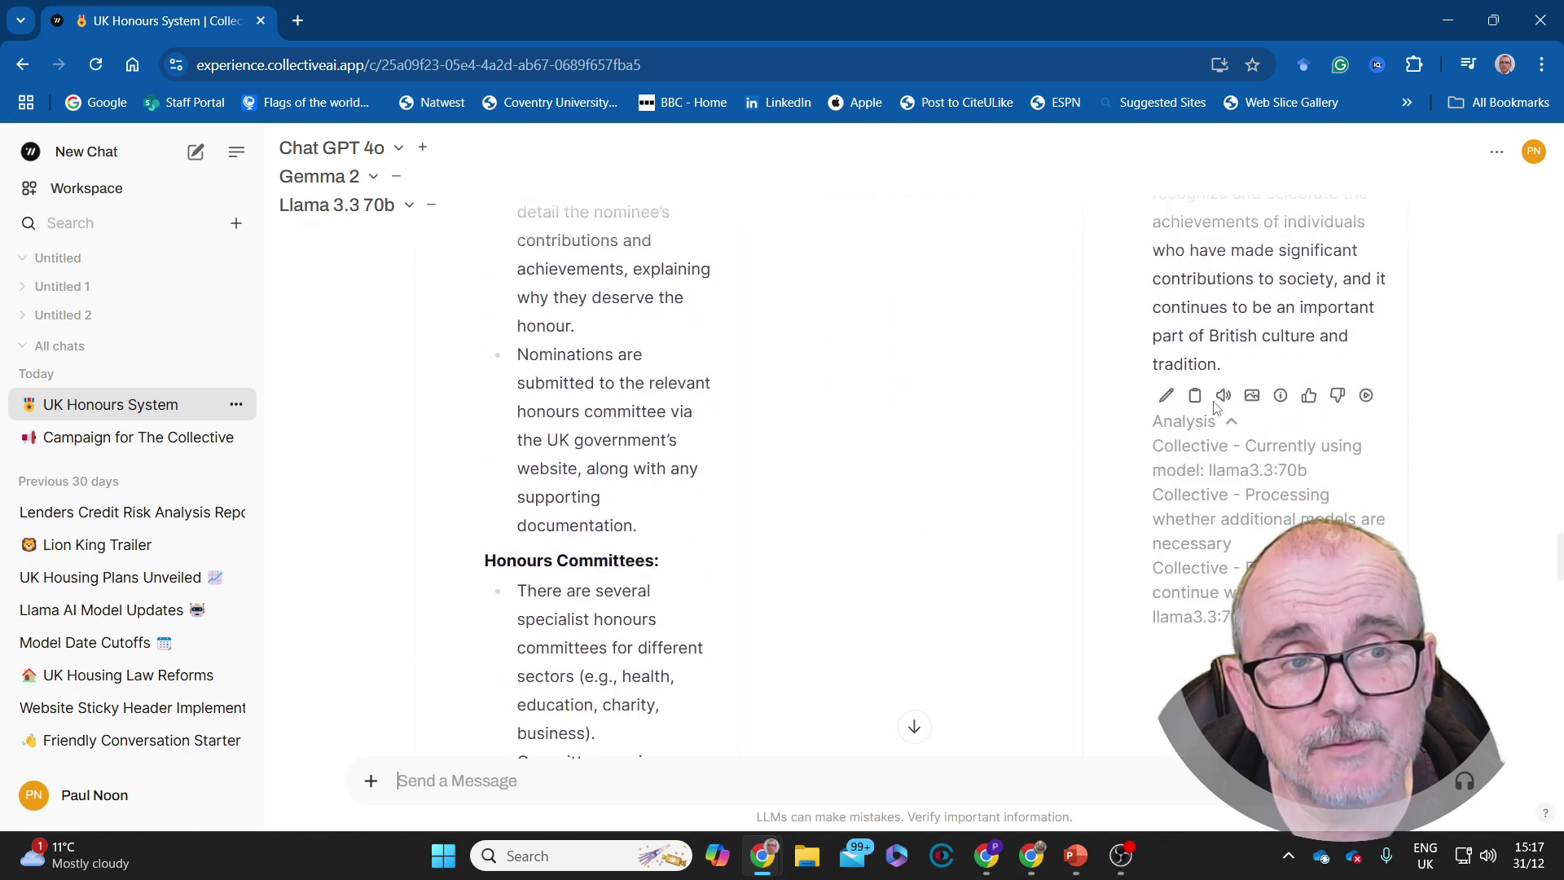
scroll(1214, 401, up, 5)
scroll(1215, 401, up, 1)
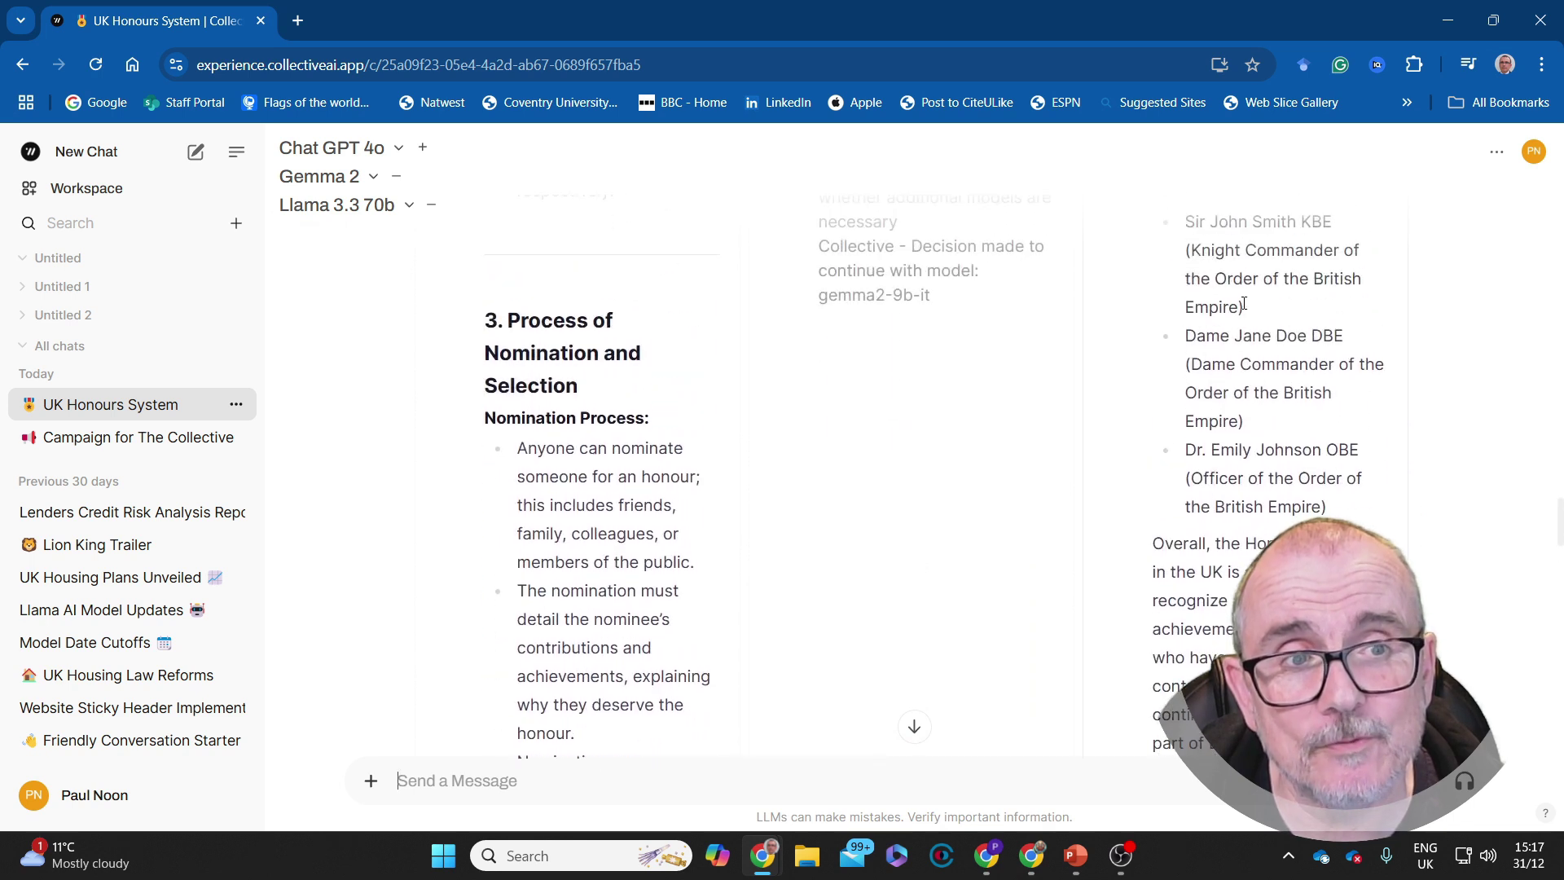
scroll(1214, 342, up, 15)
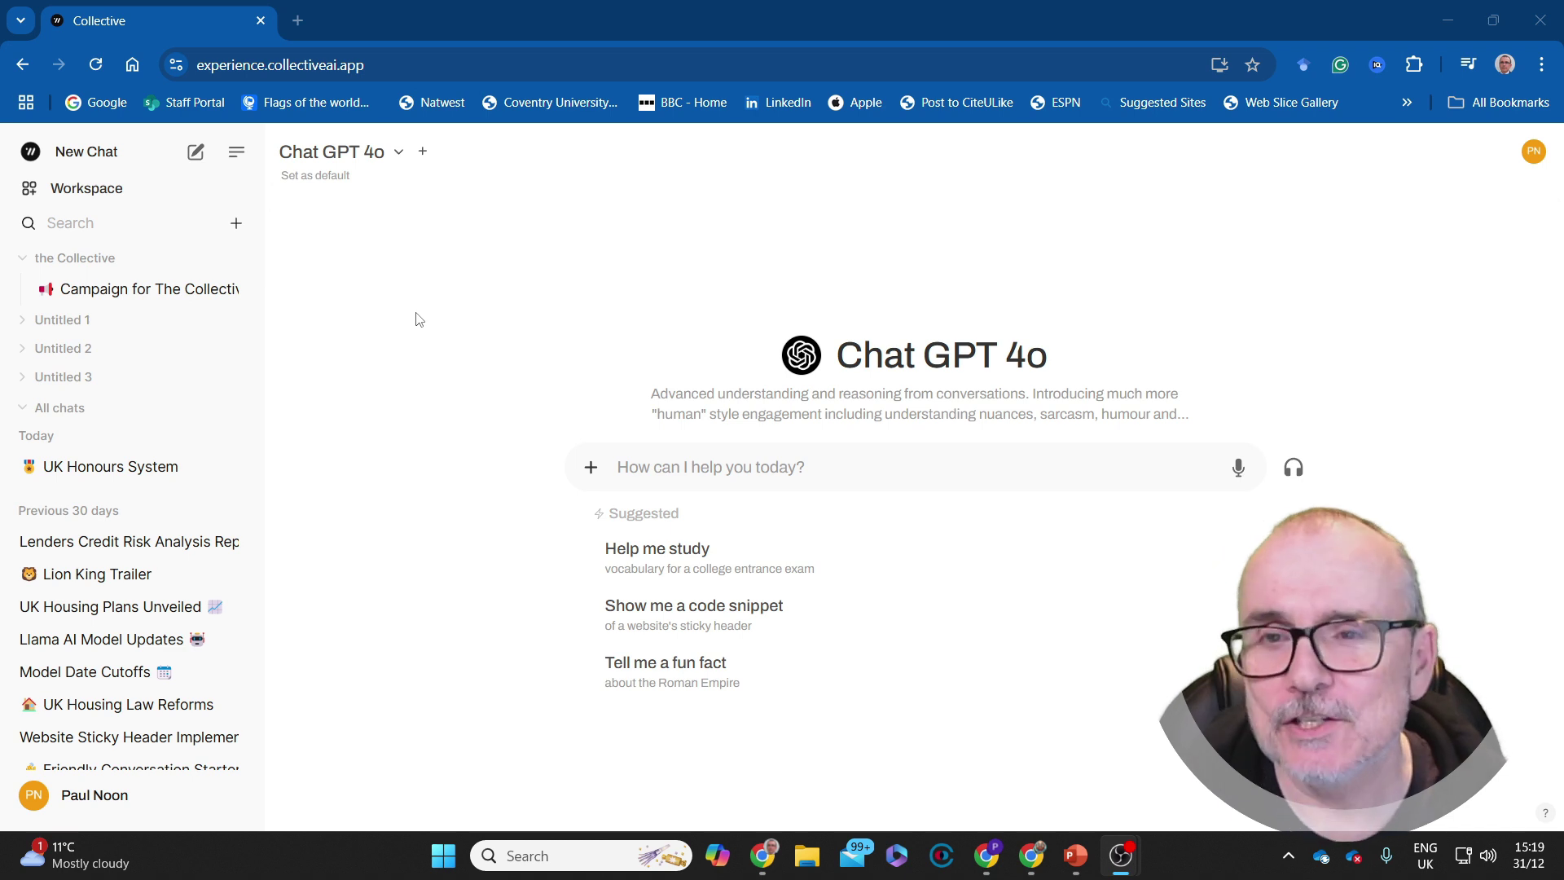
Step: Create a new chat folder and rename it 'UK political changes'
click(236, 224)
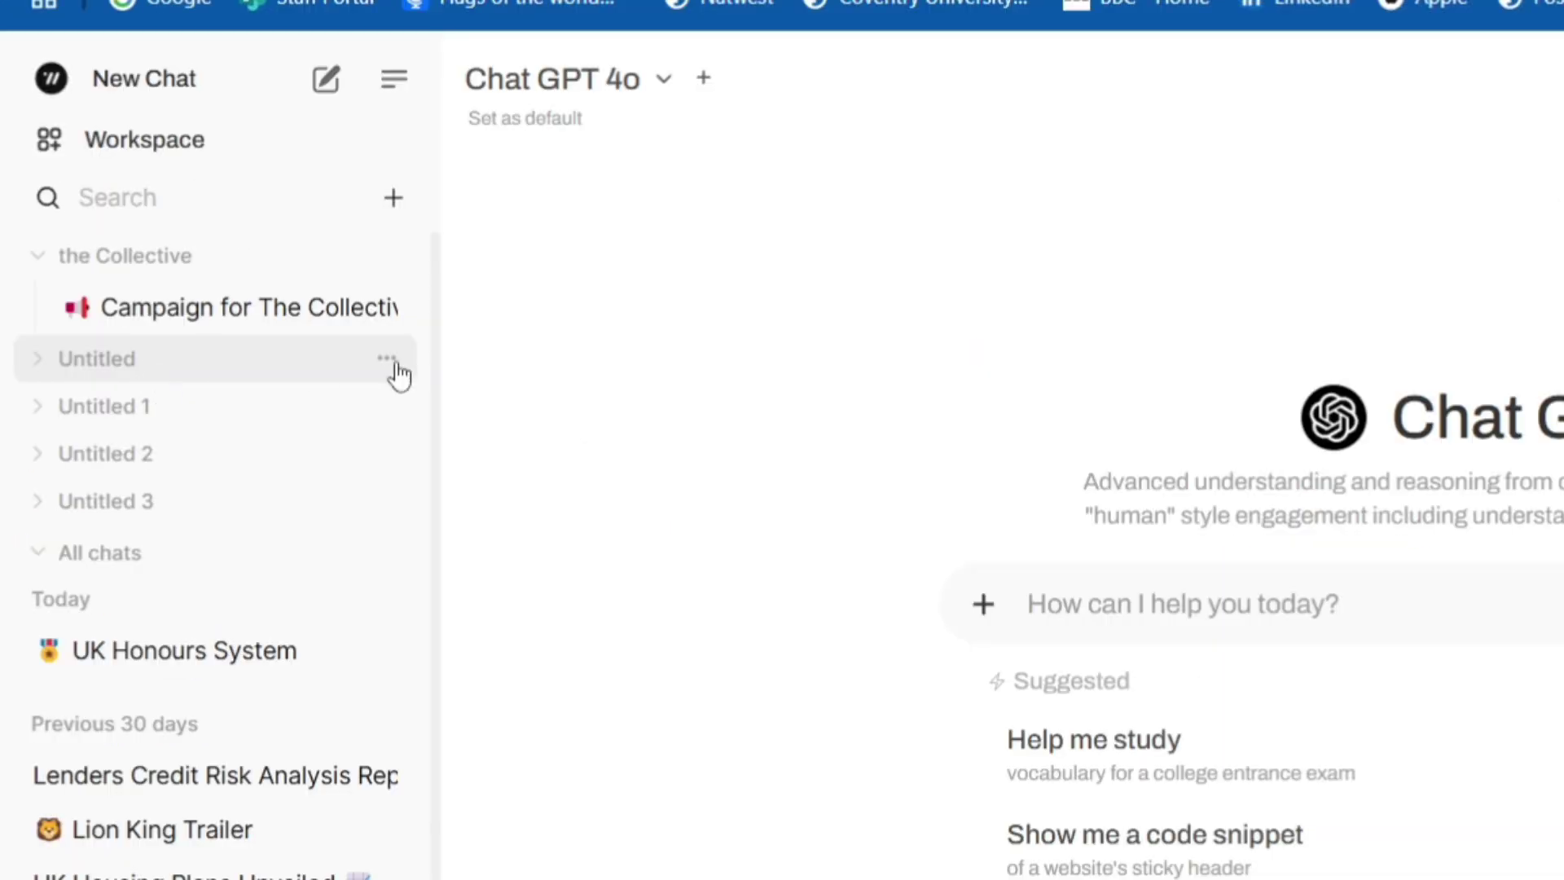
click(236, 321)
click(288, 349)
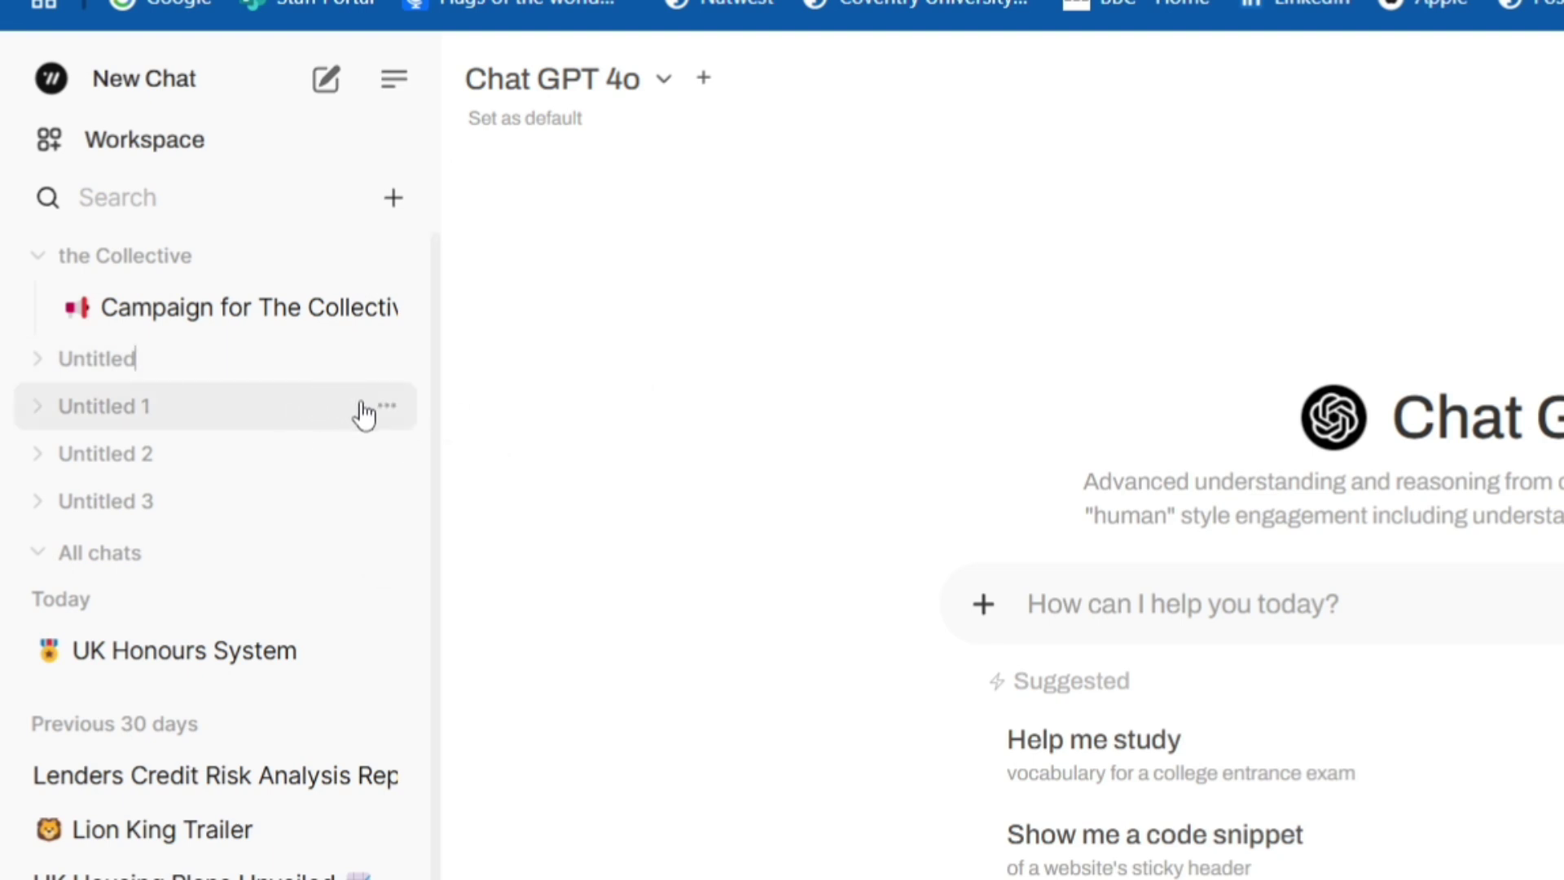
key(BackSpace)
key(BackSpace)
key(BackSpace)
key(BackSpace)
key(BackSpace)
key(BackSpace)
key(BackSpace)
key(BackSpace)
text(UK)
key(Return)
text(political chan)
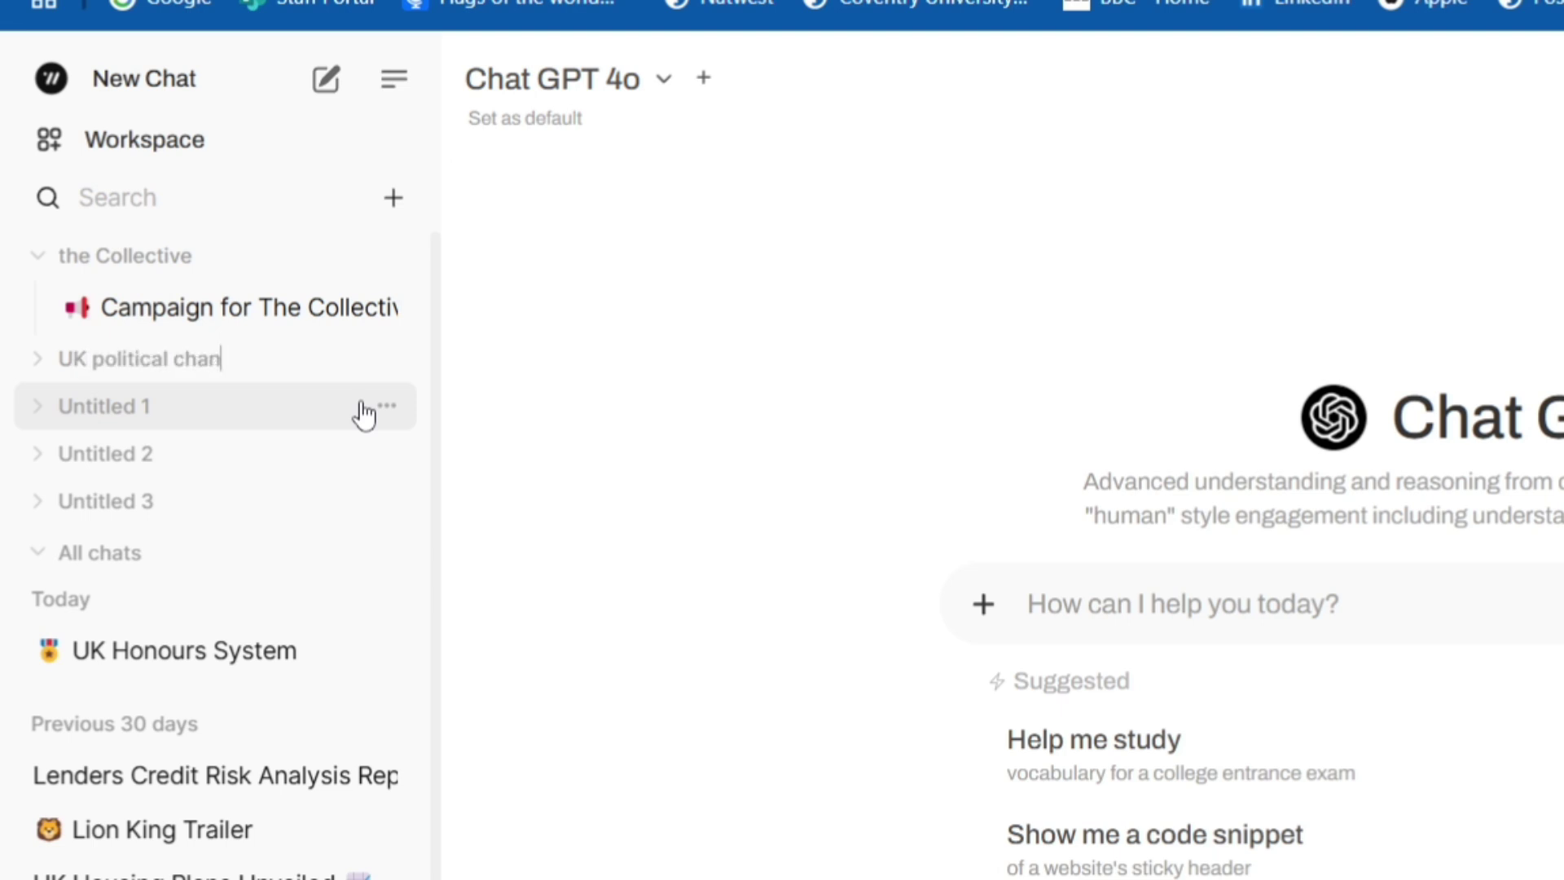
text(ges)
key(Return)
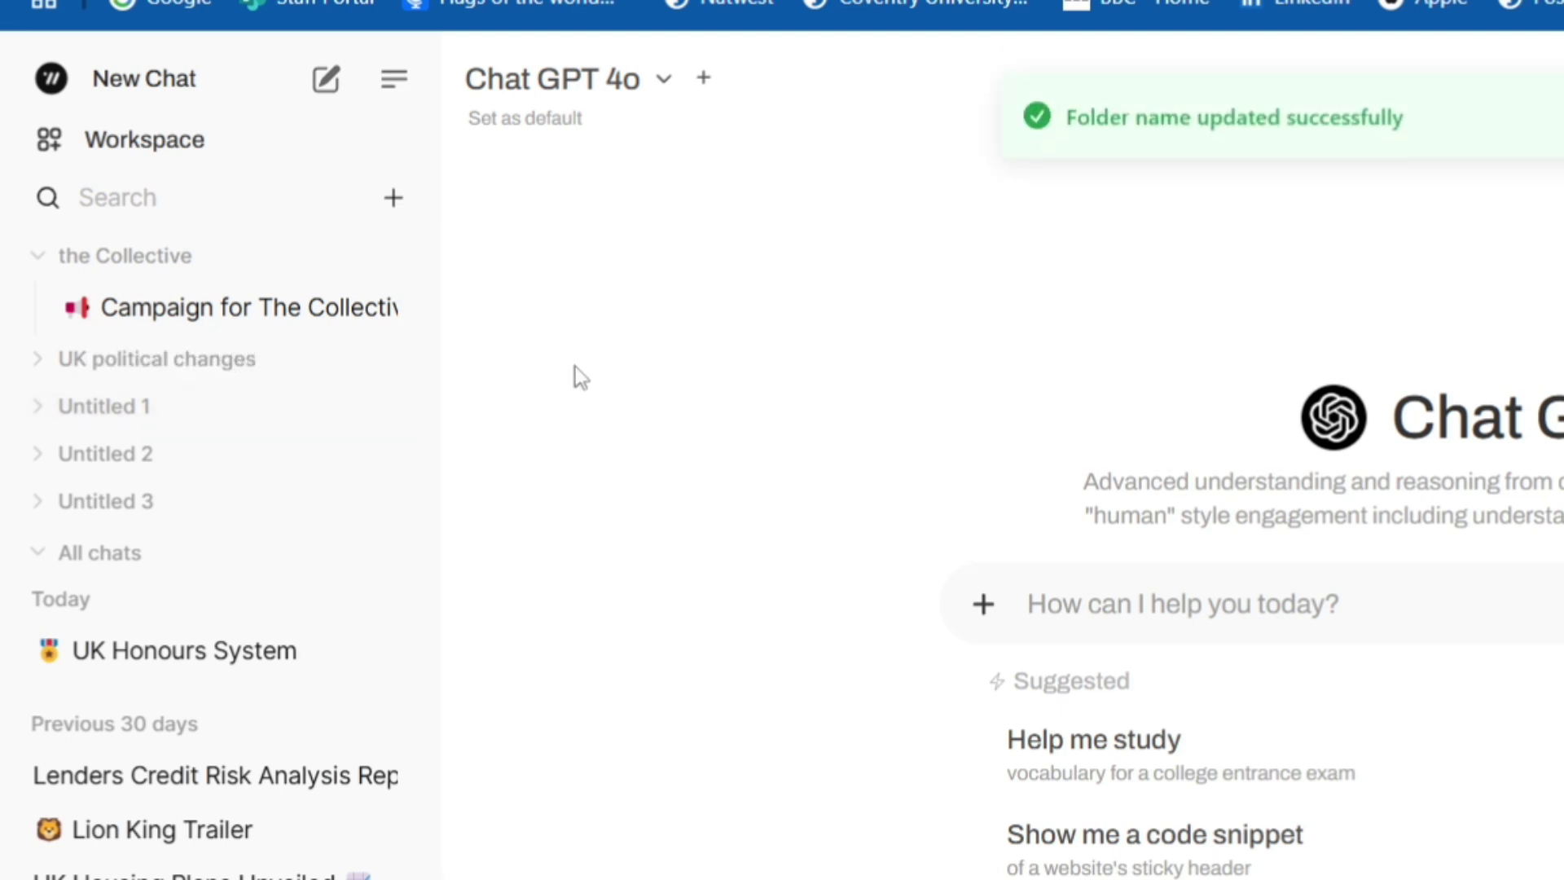
Step: Move the UK Housing Plans Unveiled chat into the UK political changes folder
click(281, 376)
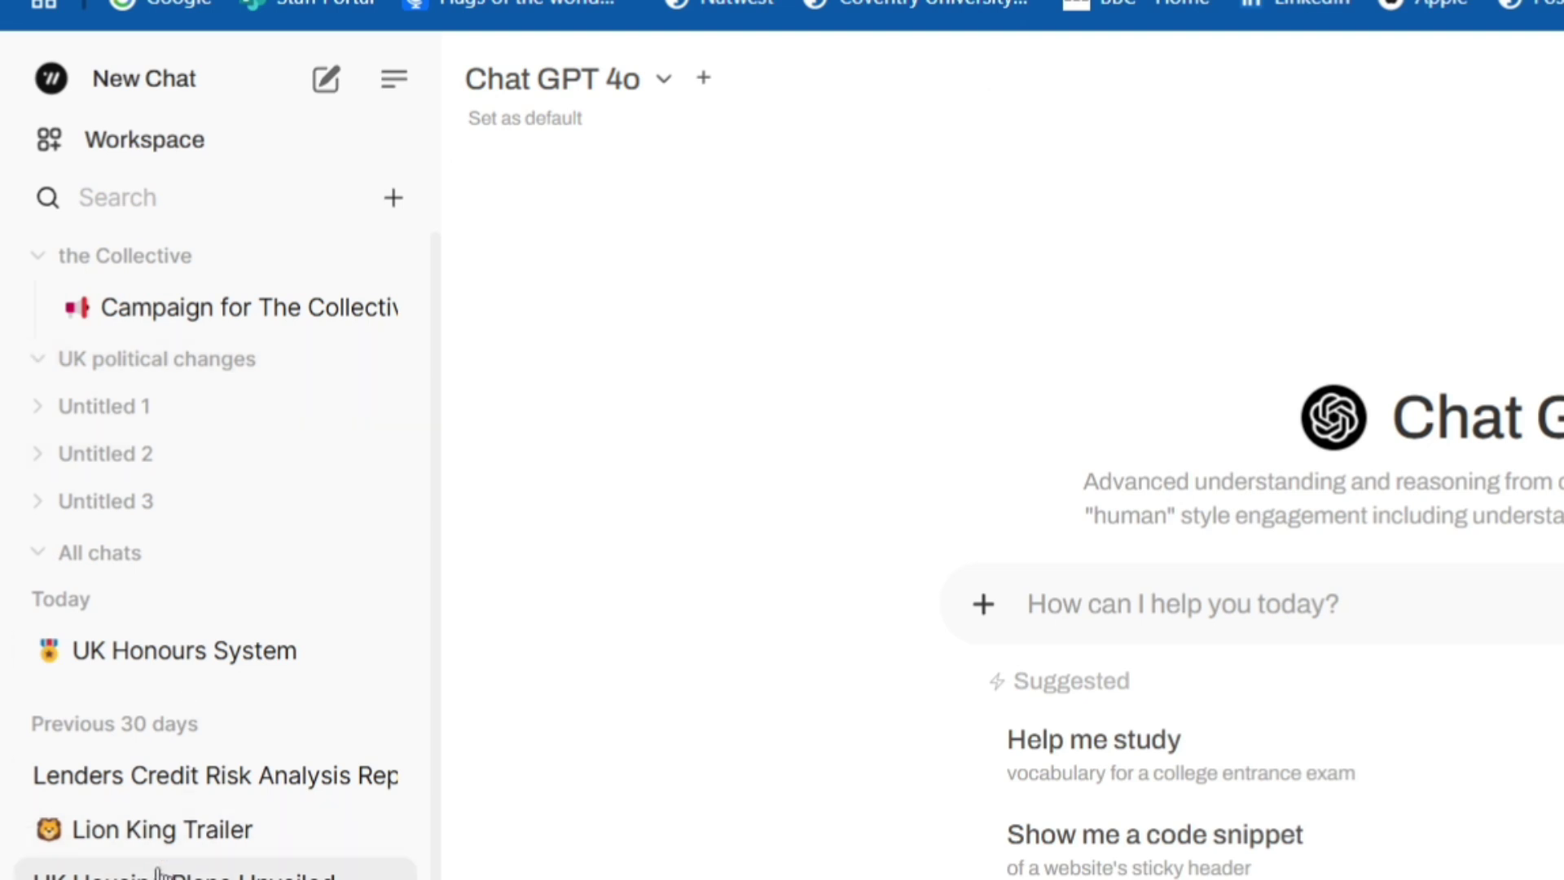
drag(184, 874, 240, 373)
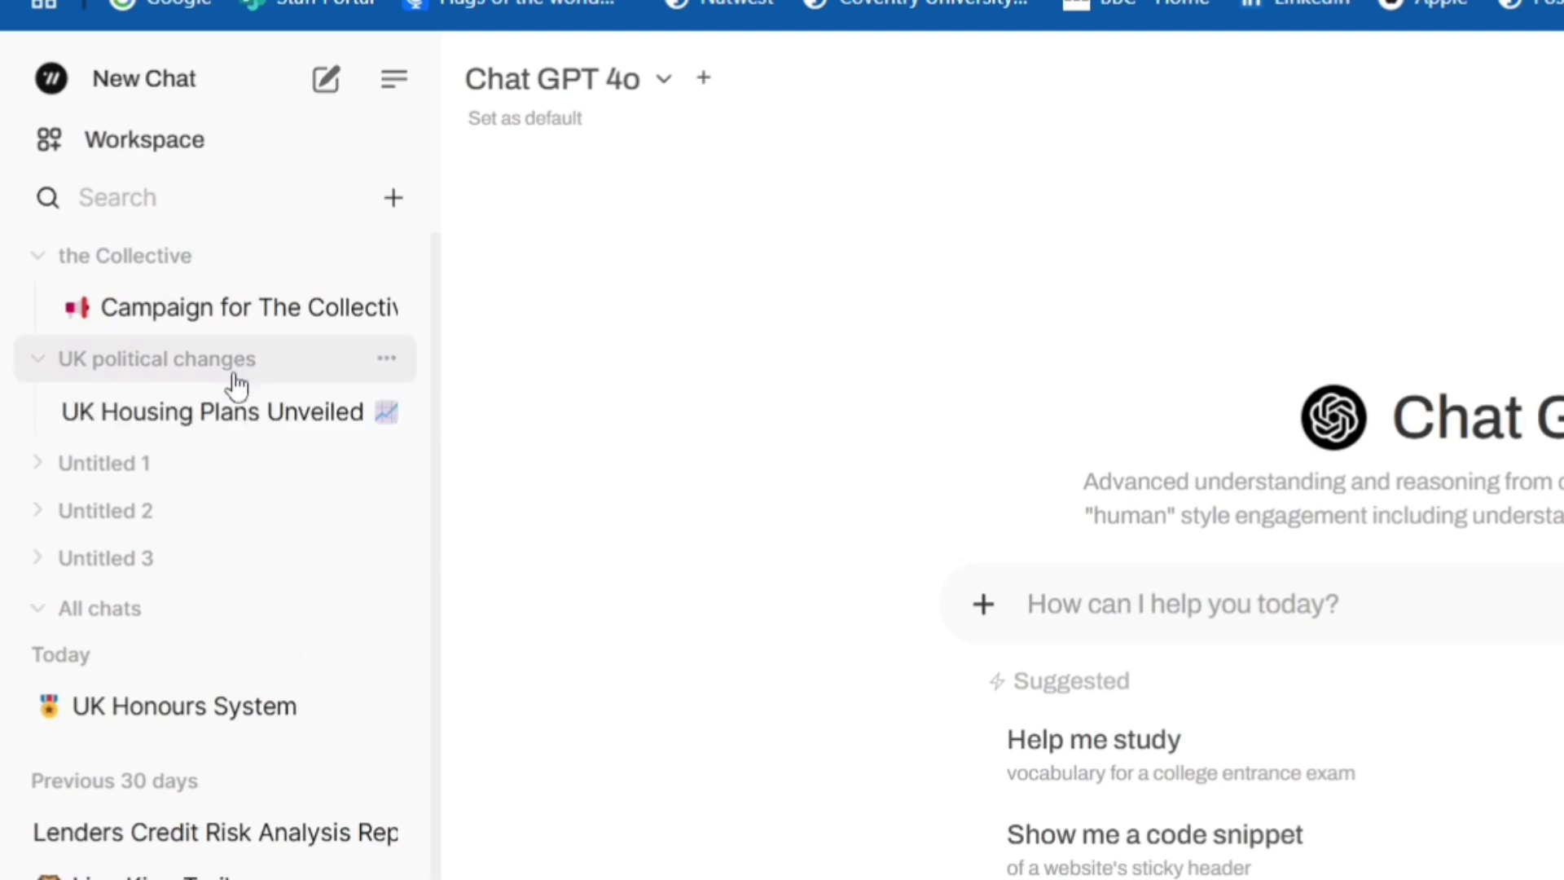
click(244, 377)
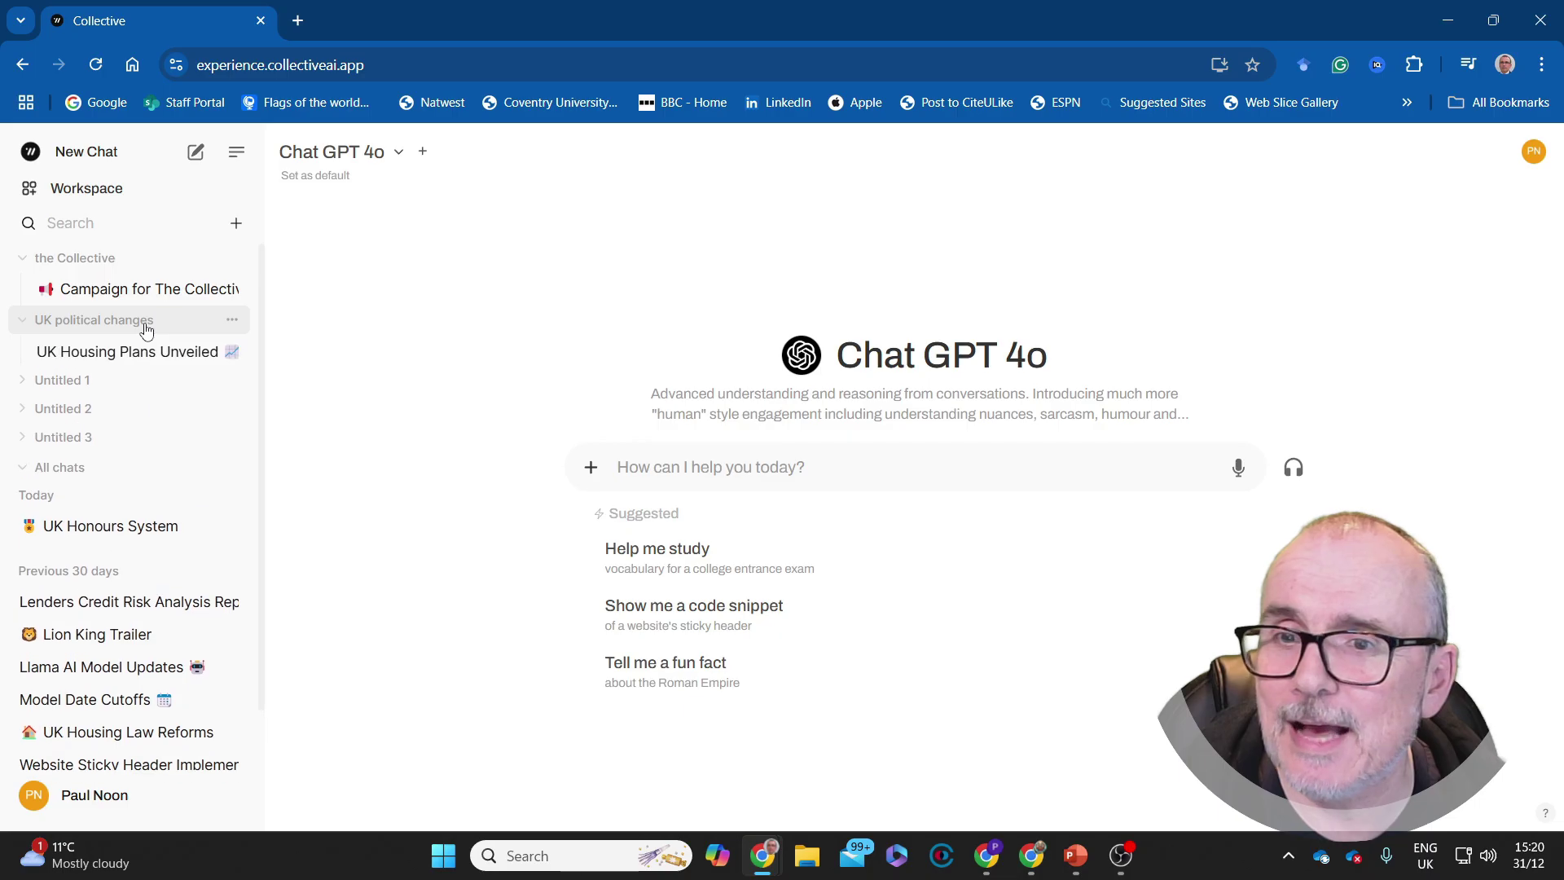
click(238, 367)
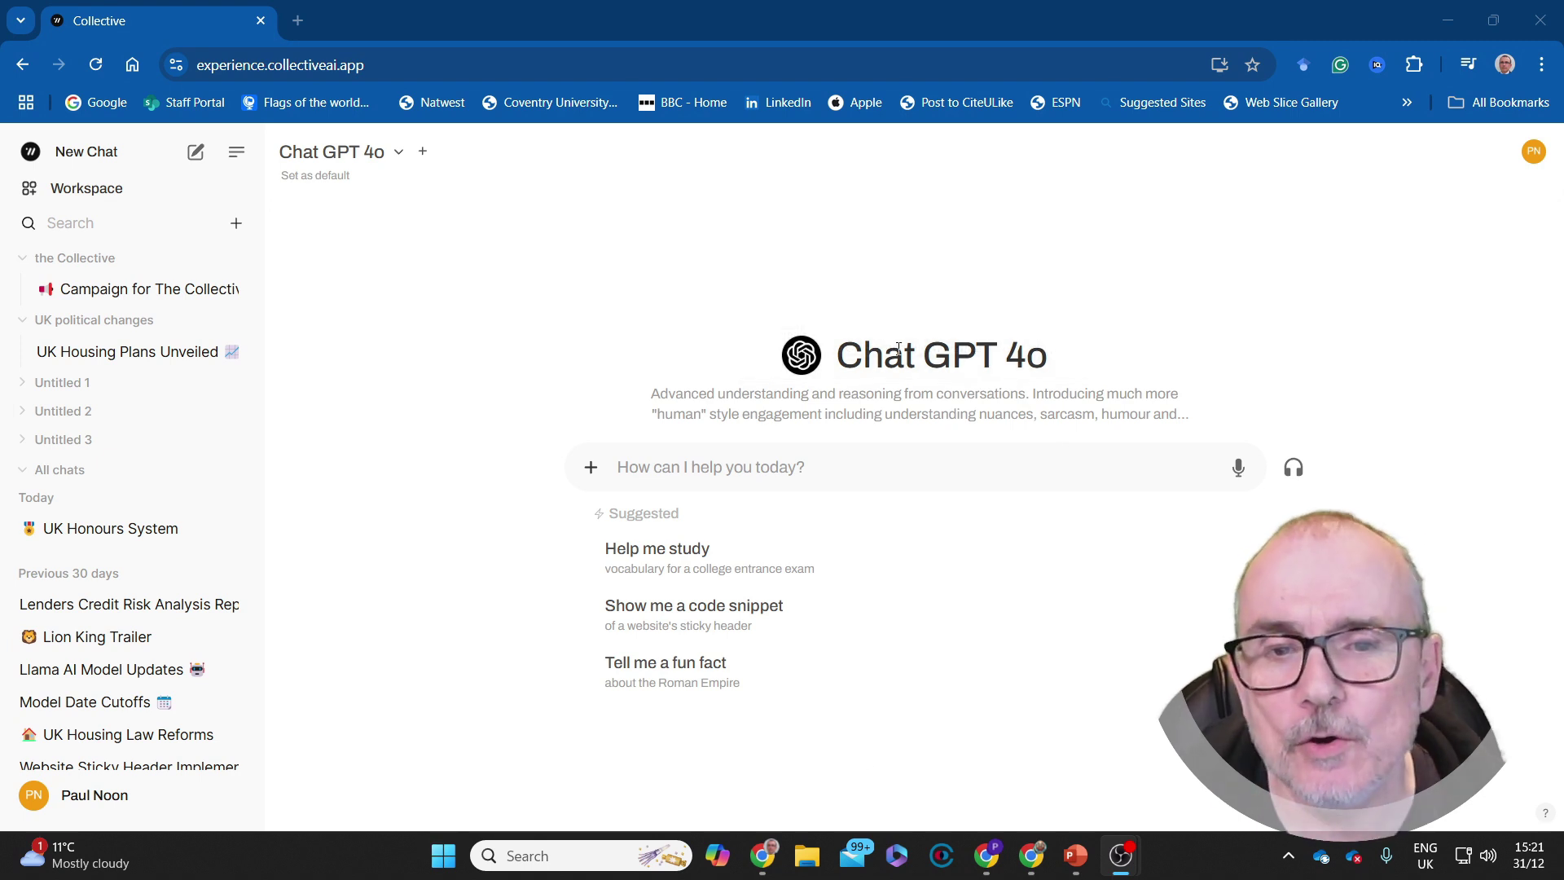
Step: Switch on Web Search from the message box's extra options
click(592, 470)
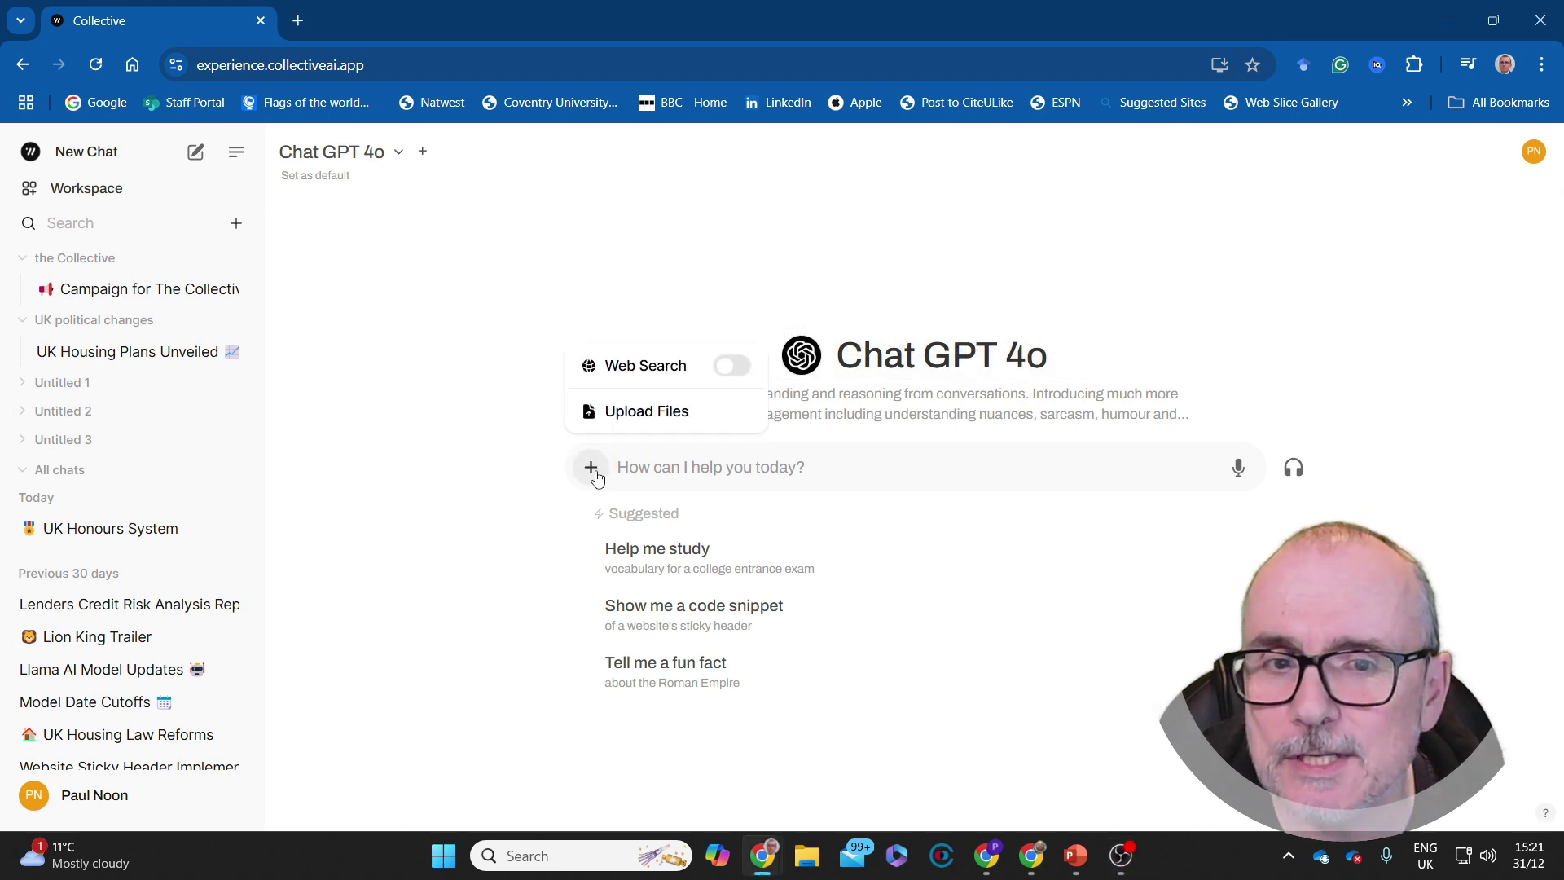
click(732, 369)
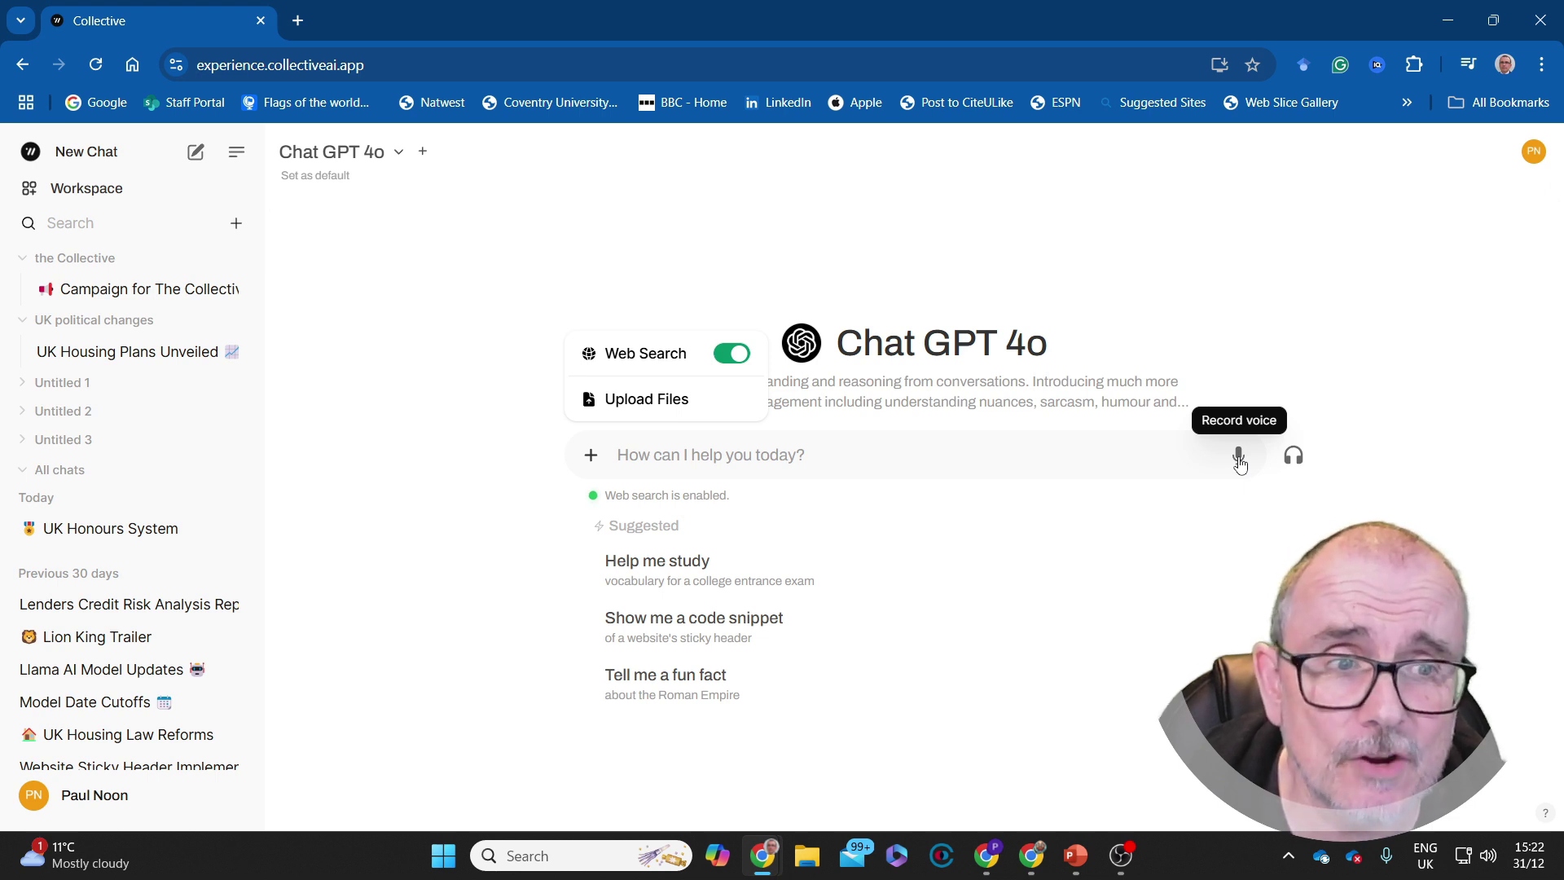
Step: Dictate the Nottingham Forest Football Club history question, trim the extra words, and send it
click(1239, 458)
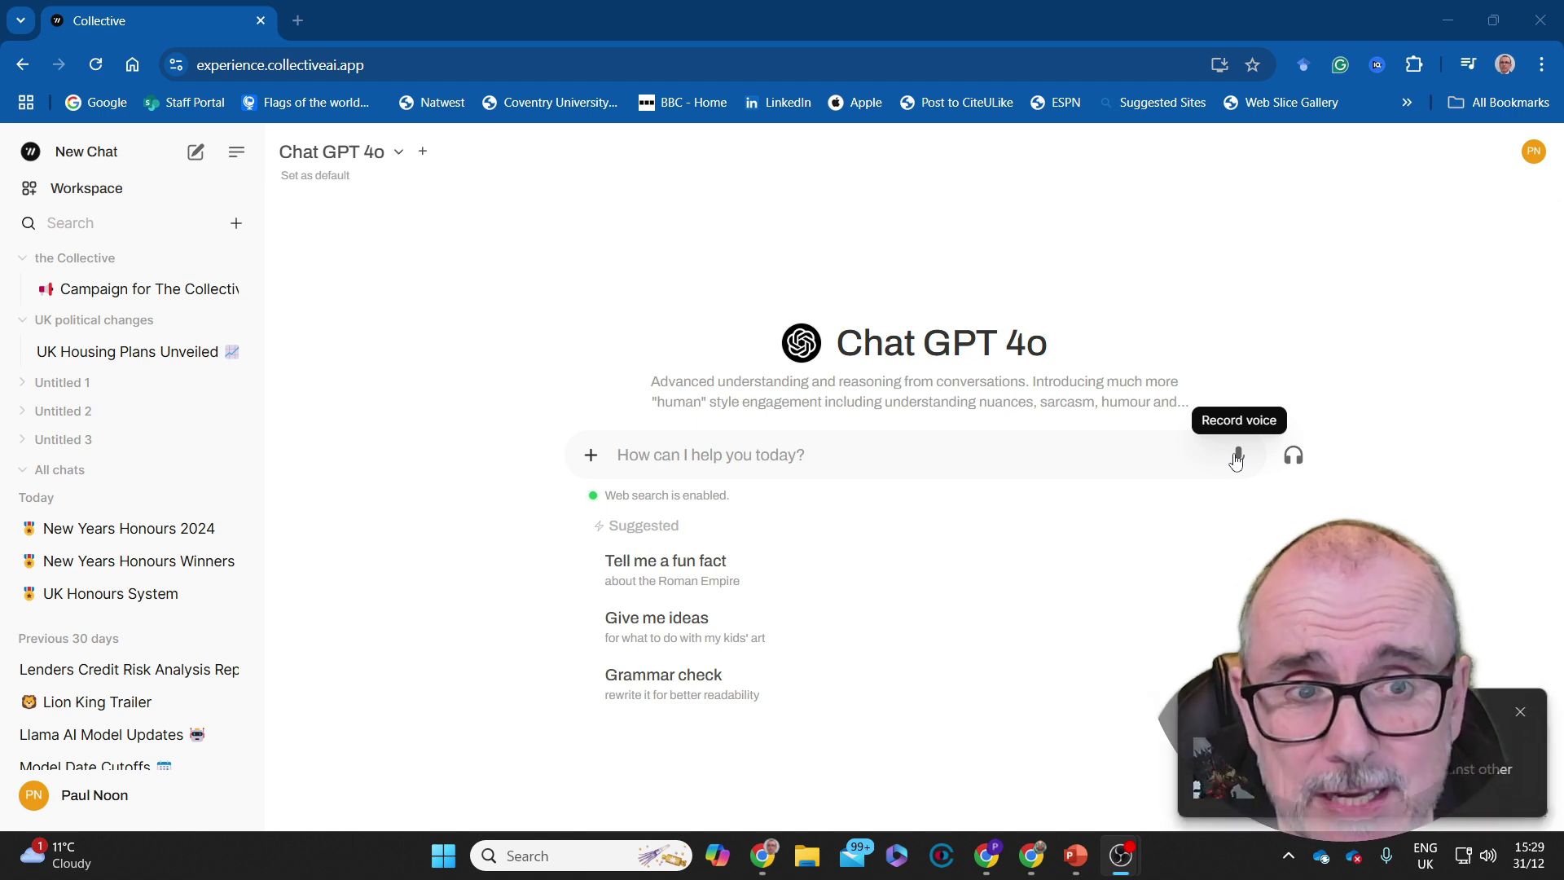
click(1236, 457)
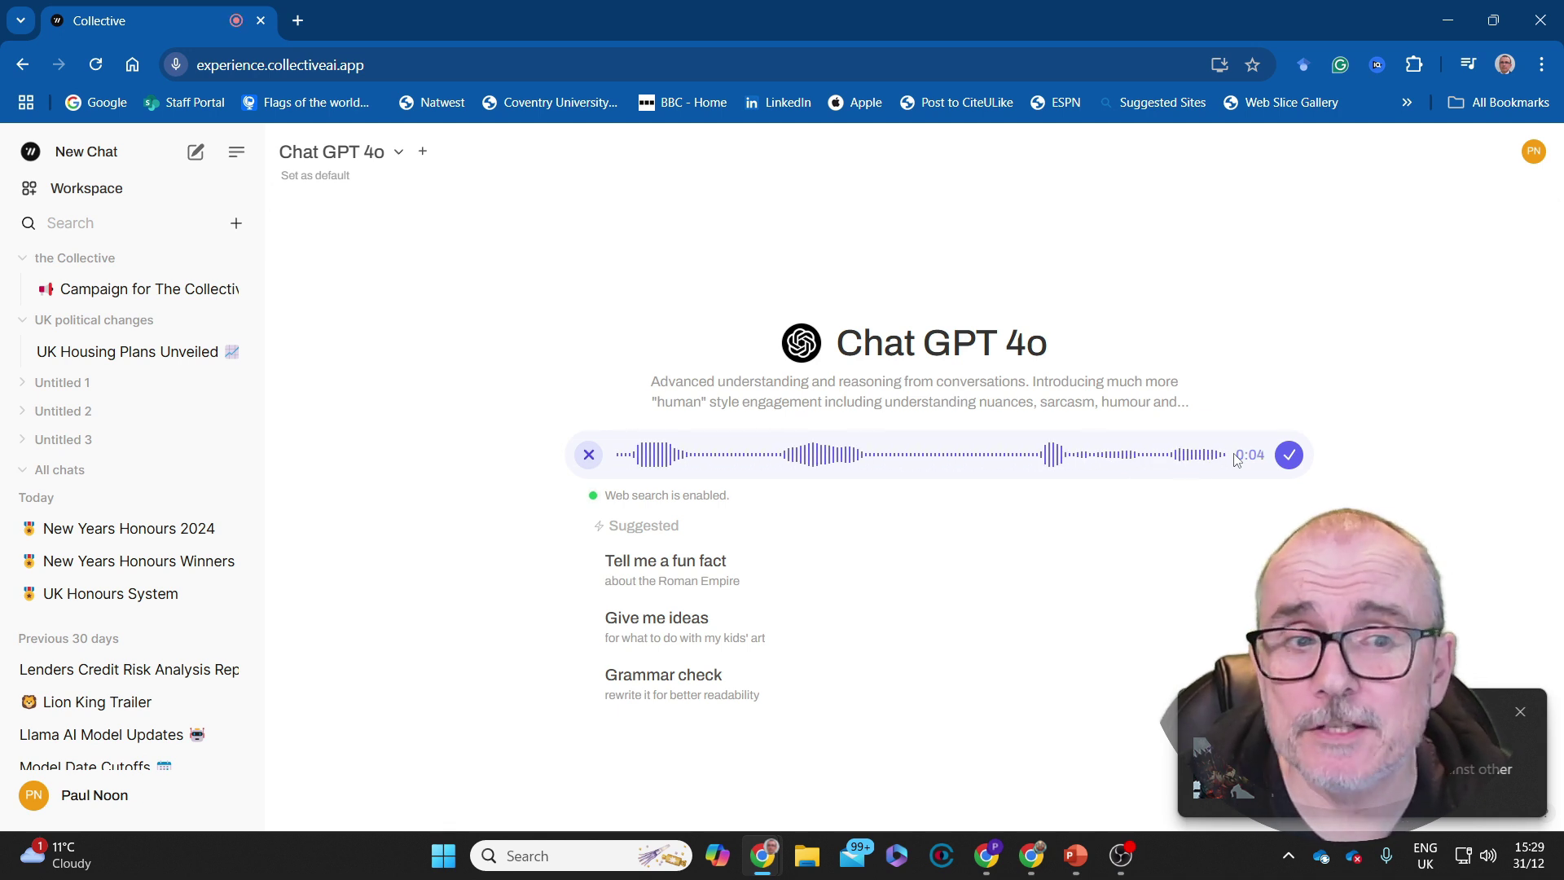
click(748, 454)
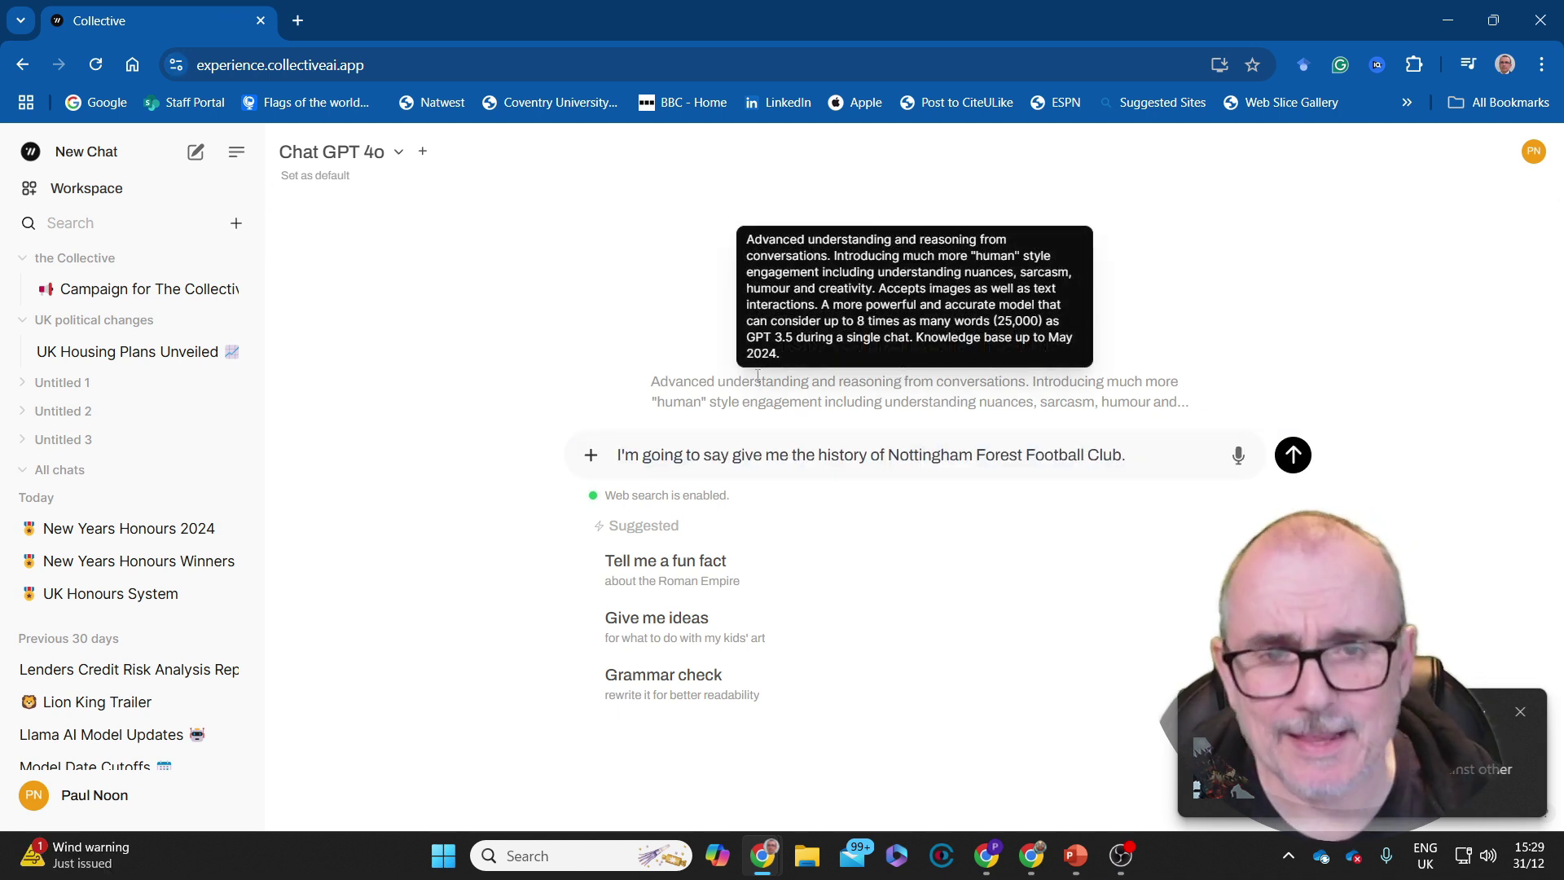
key(ctrl+BackSpace)
key(ctrl+BackSpace)
key(ctrl+BackSpace)
key(ctrl+BackSpace)
key(Return)
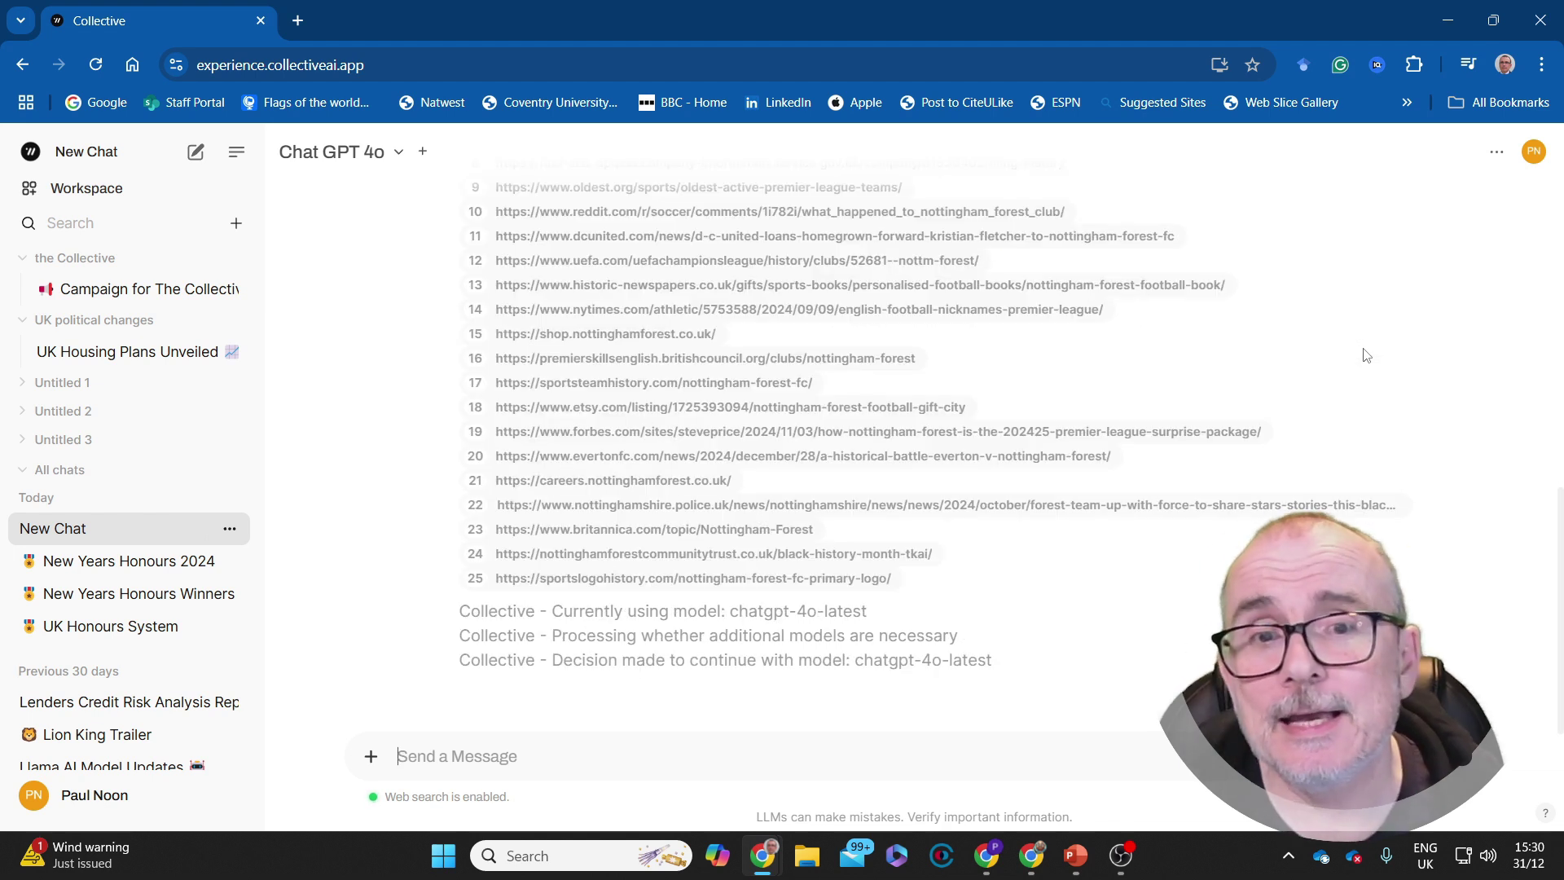
Step: Read through Chat GPT 4o's web-searched answer on Nottingham Forest's history
scroll(797, 367, up, 5)
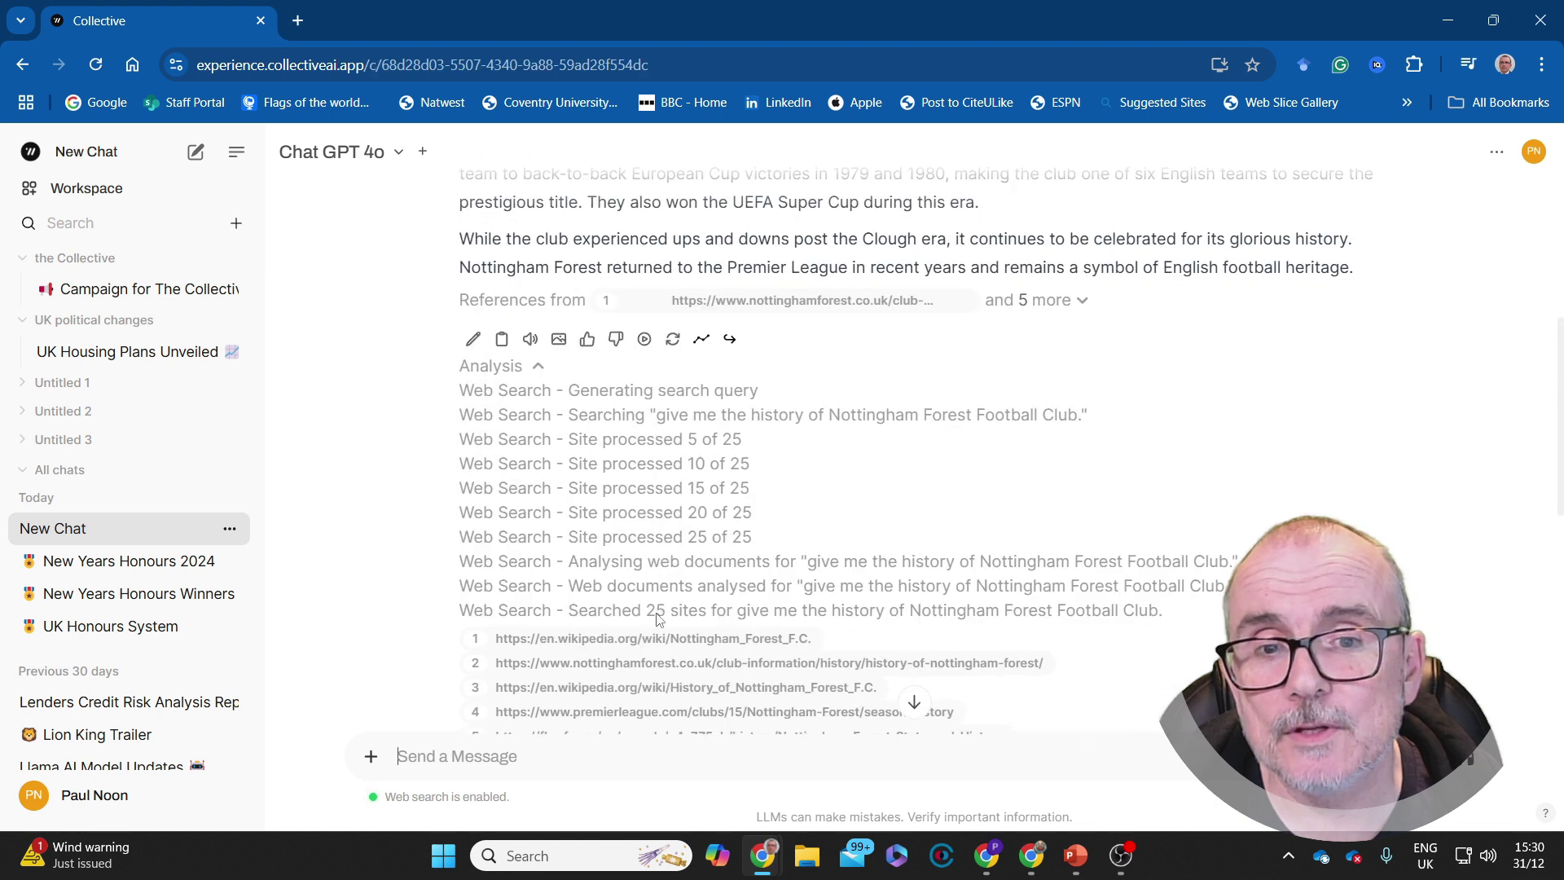
scroll(659, 619, down, 5)
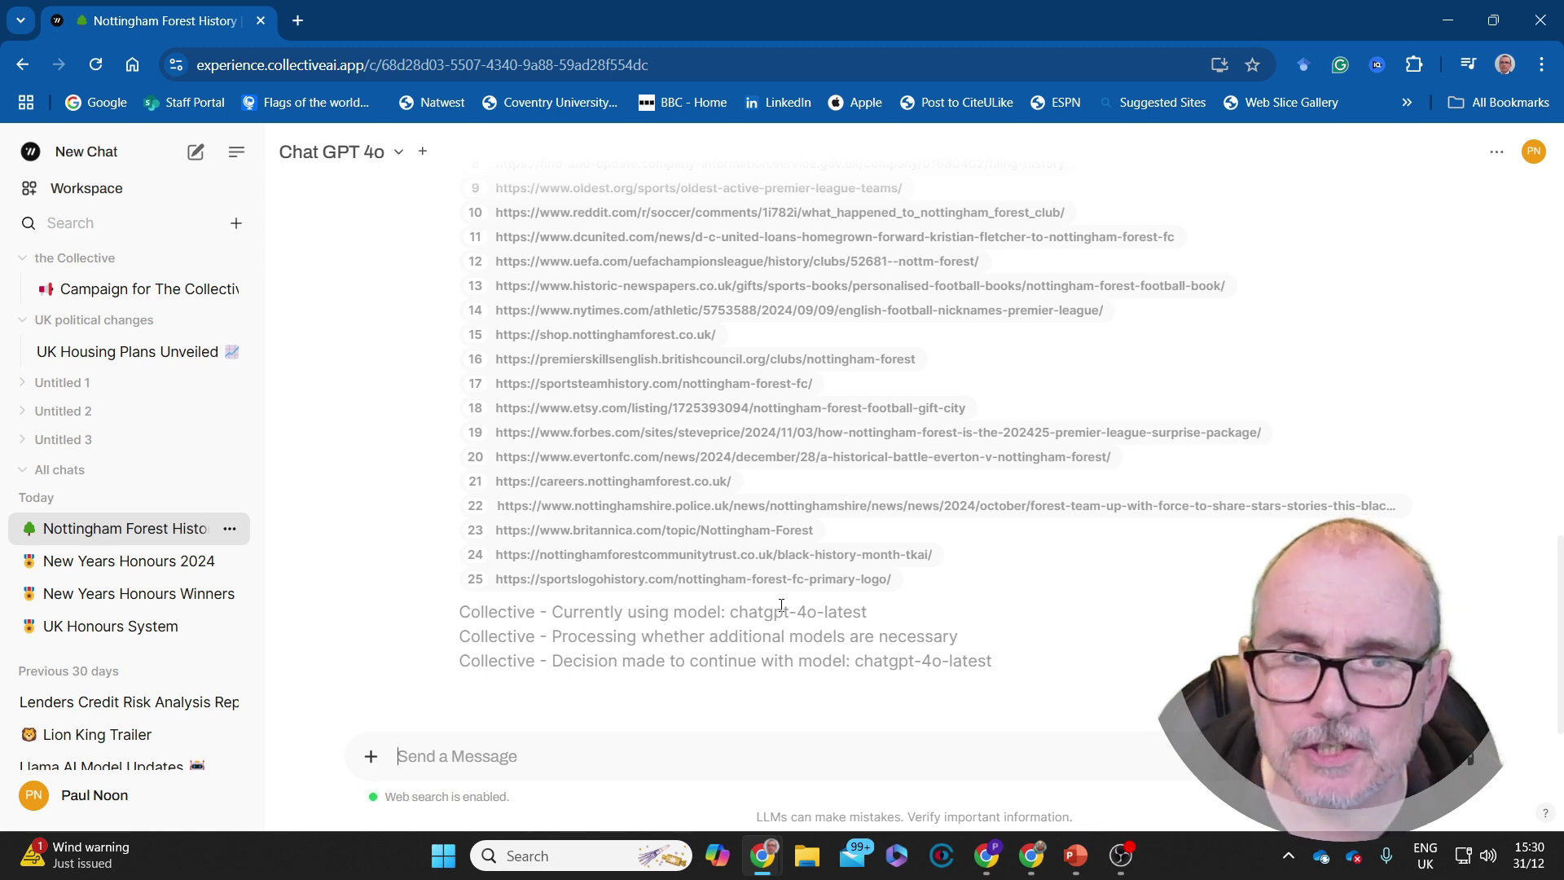
scroll(782, 612, up, 5)
scroll(782, 611, up, 3)
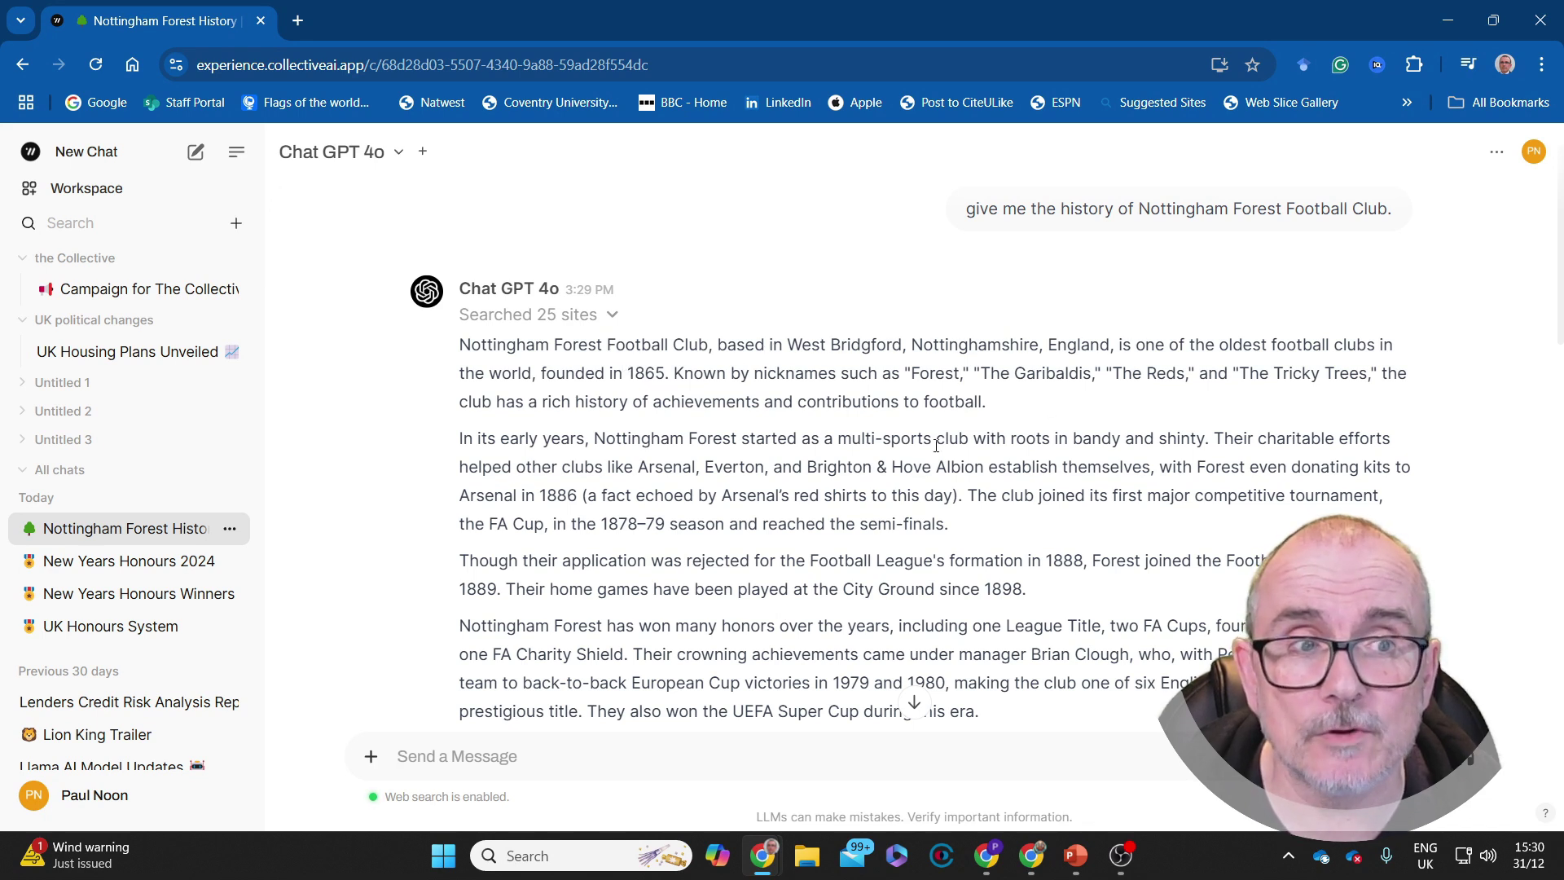
scroll(1062, 270, down, 1)
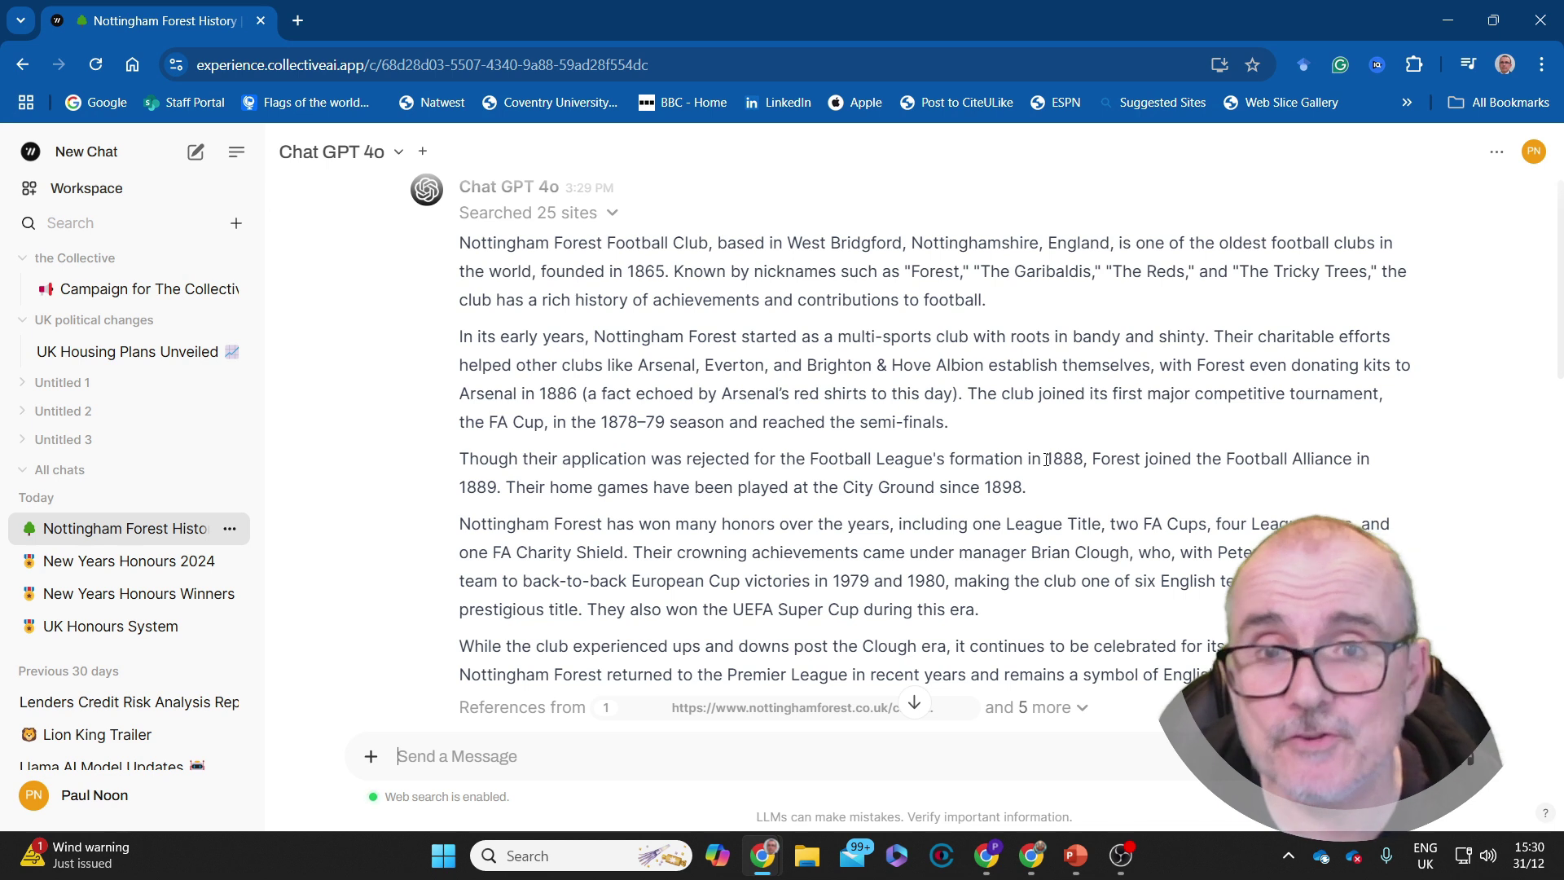
scroll(888, 459, down, 1)
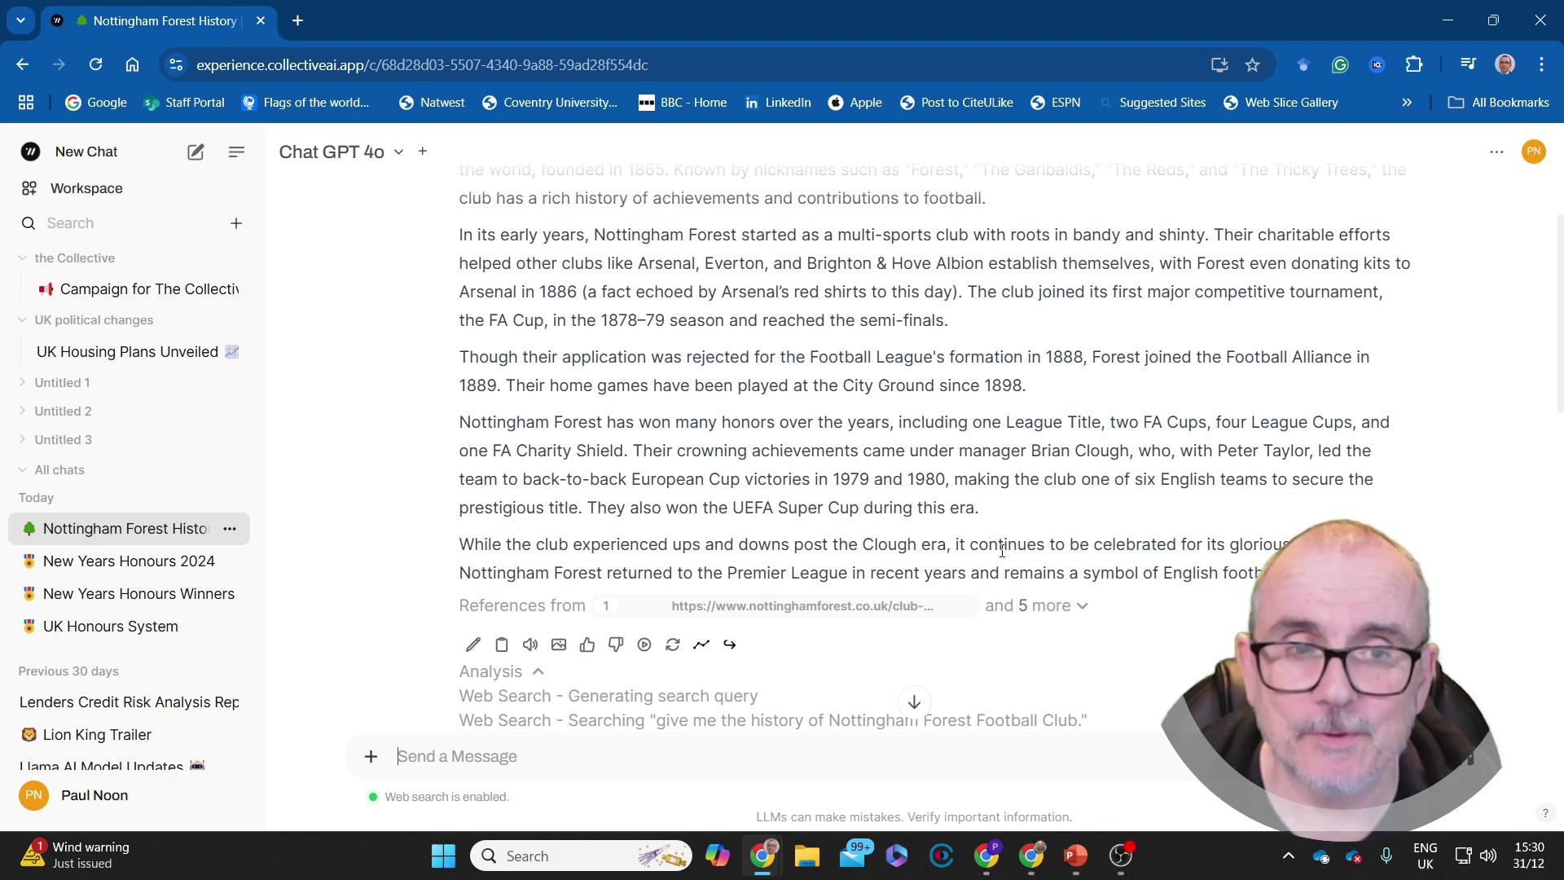
Step: Show all six references, then try image generation, regeneration and the knowledge graph for the answer
click(1059, 605)
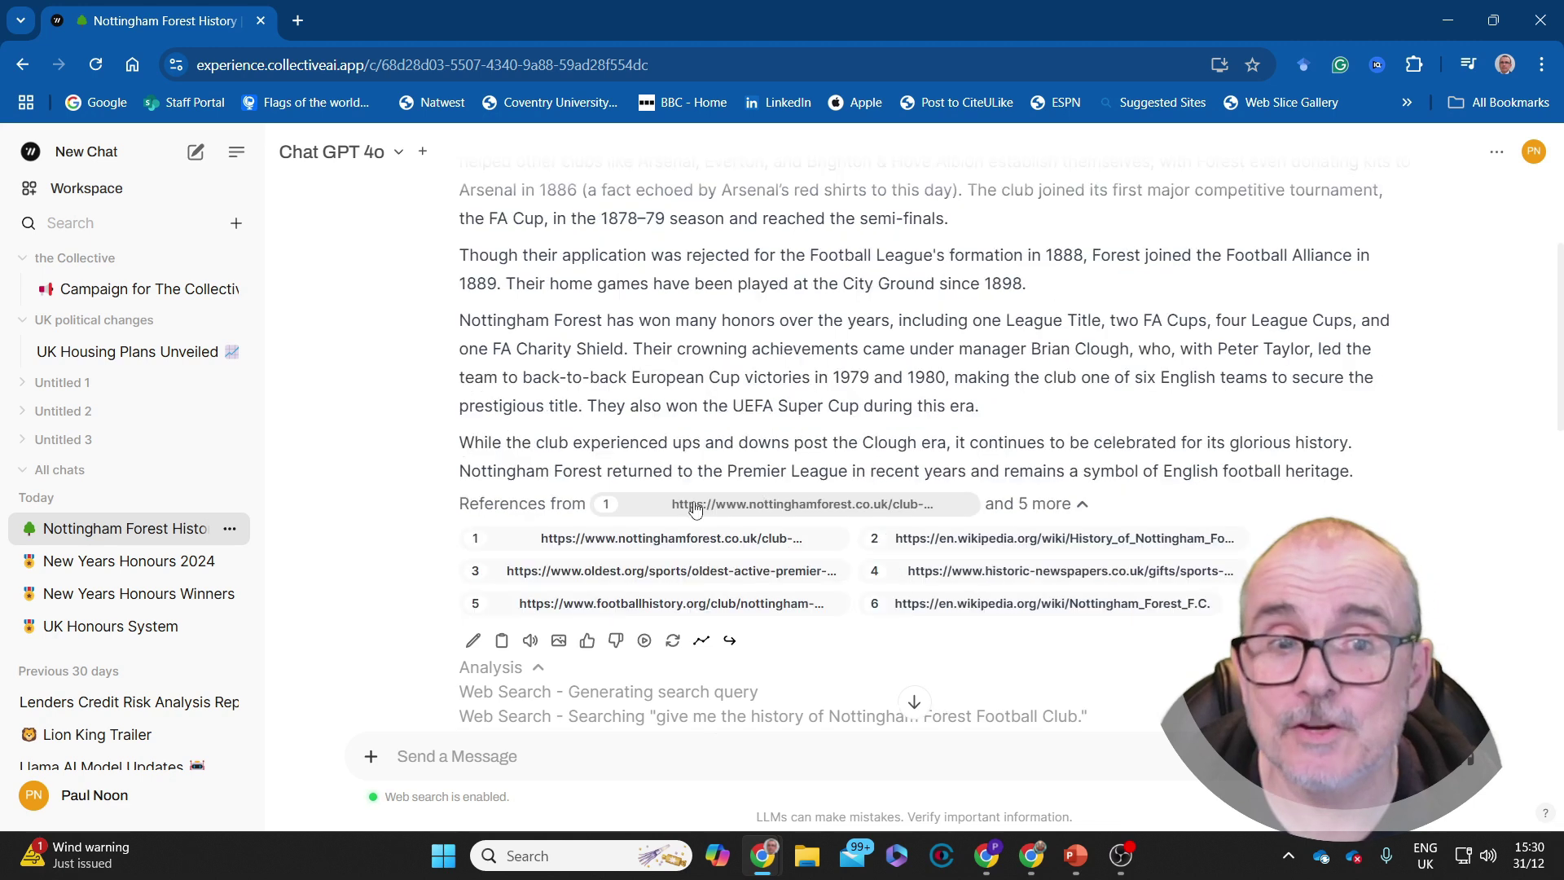
click(559, 642)
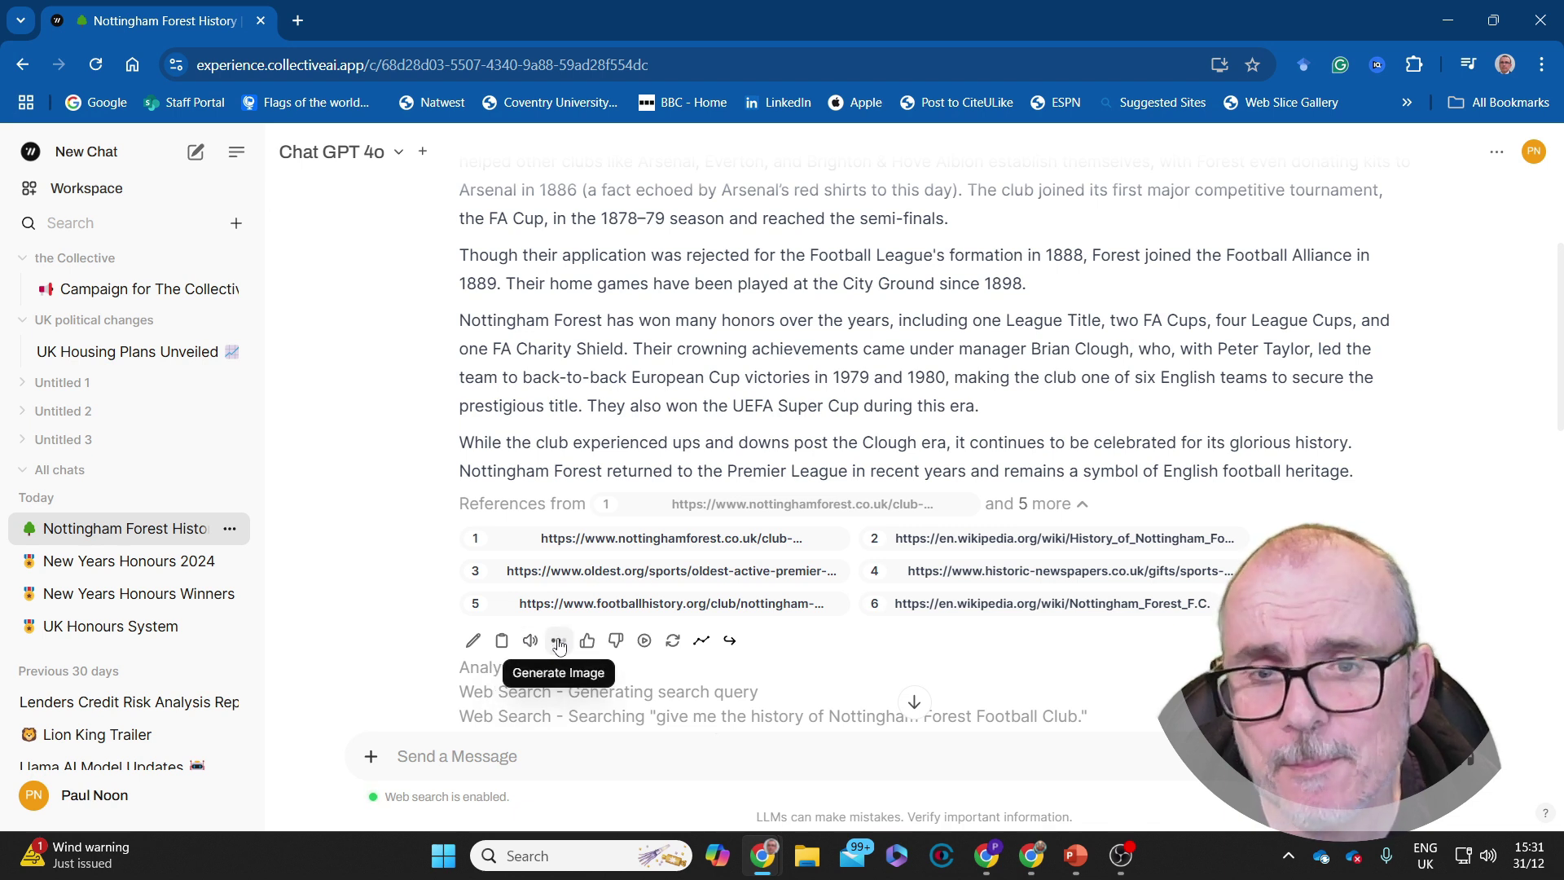
click(645, 648)
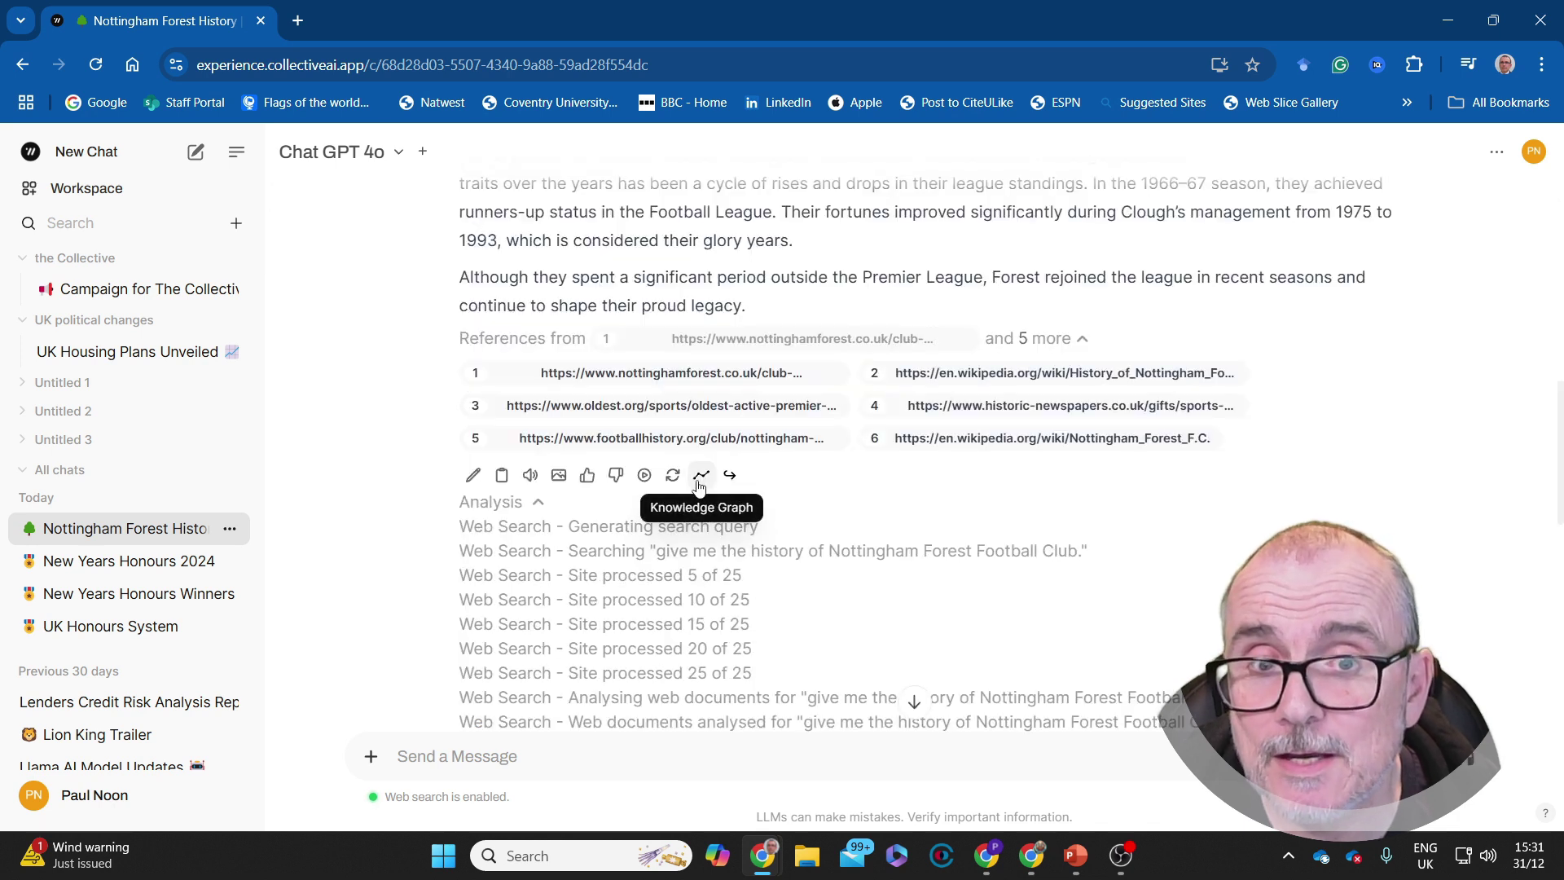
click(699, 481)
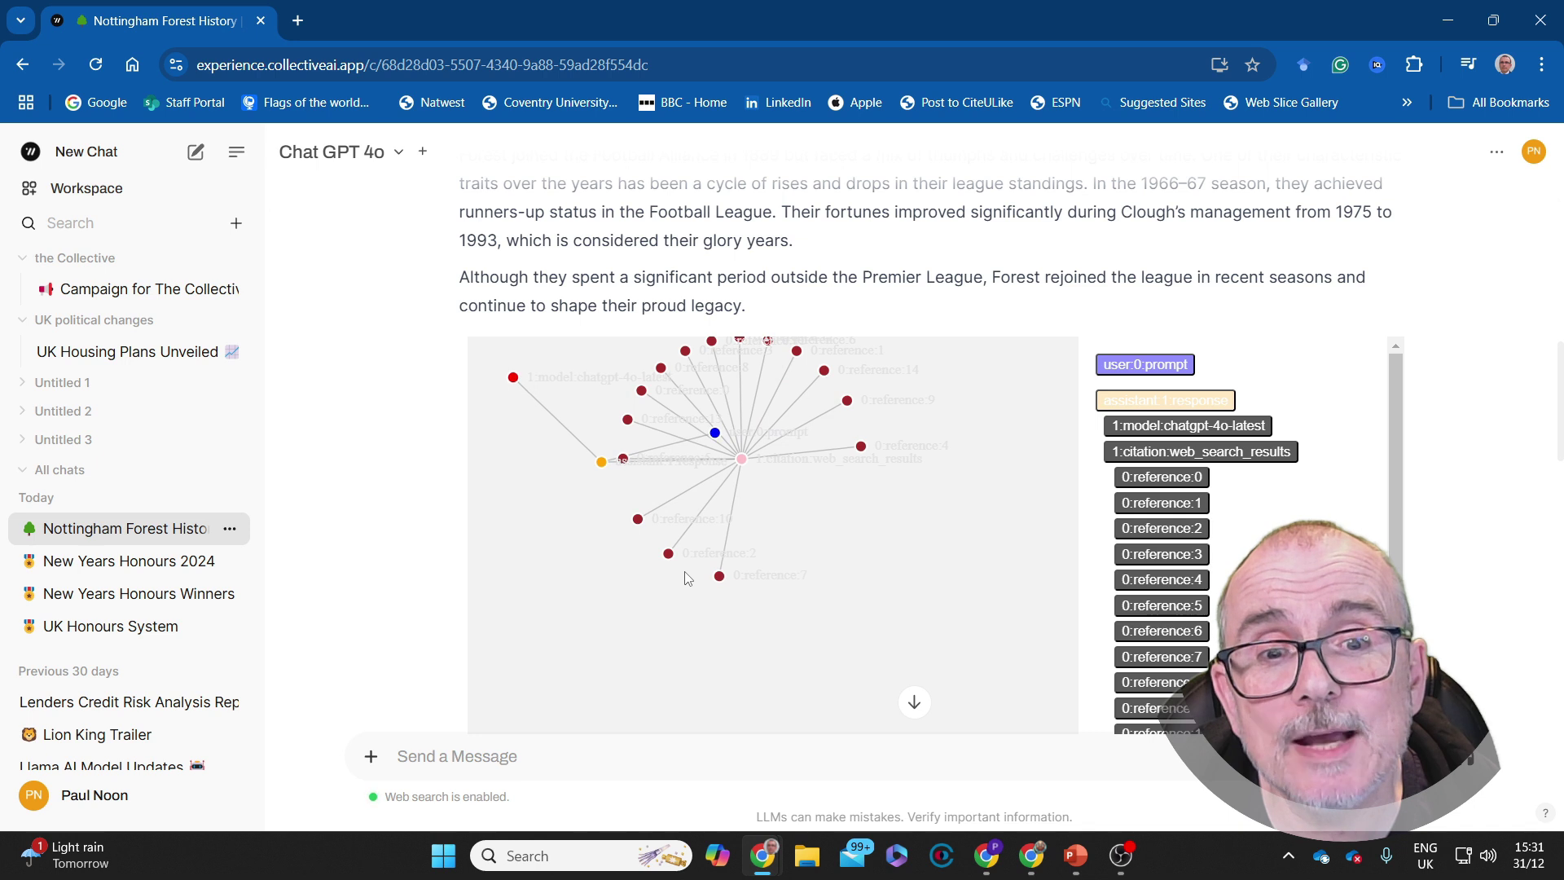
drag(831, 460, 852, 565)
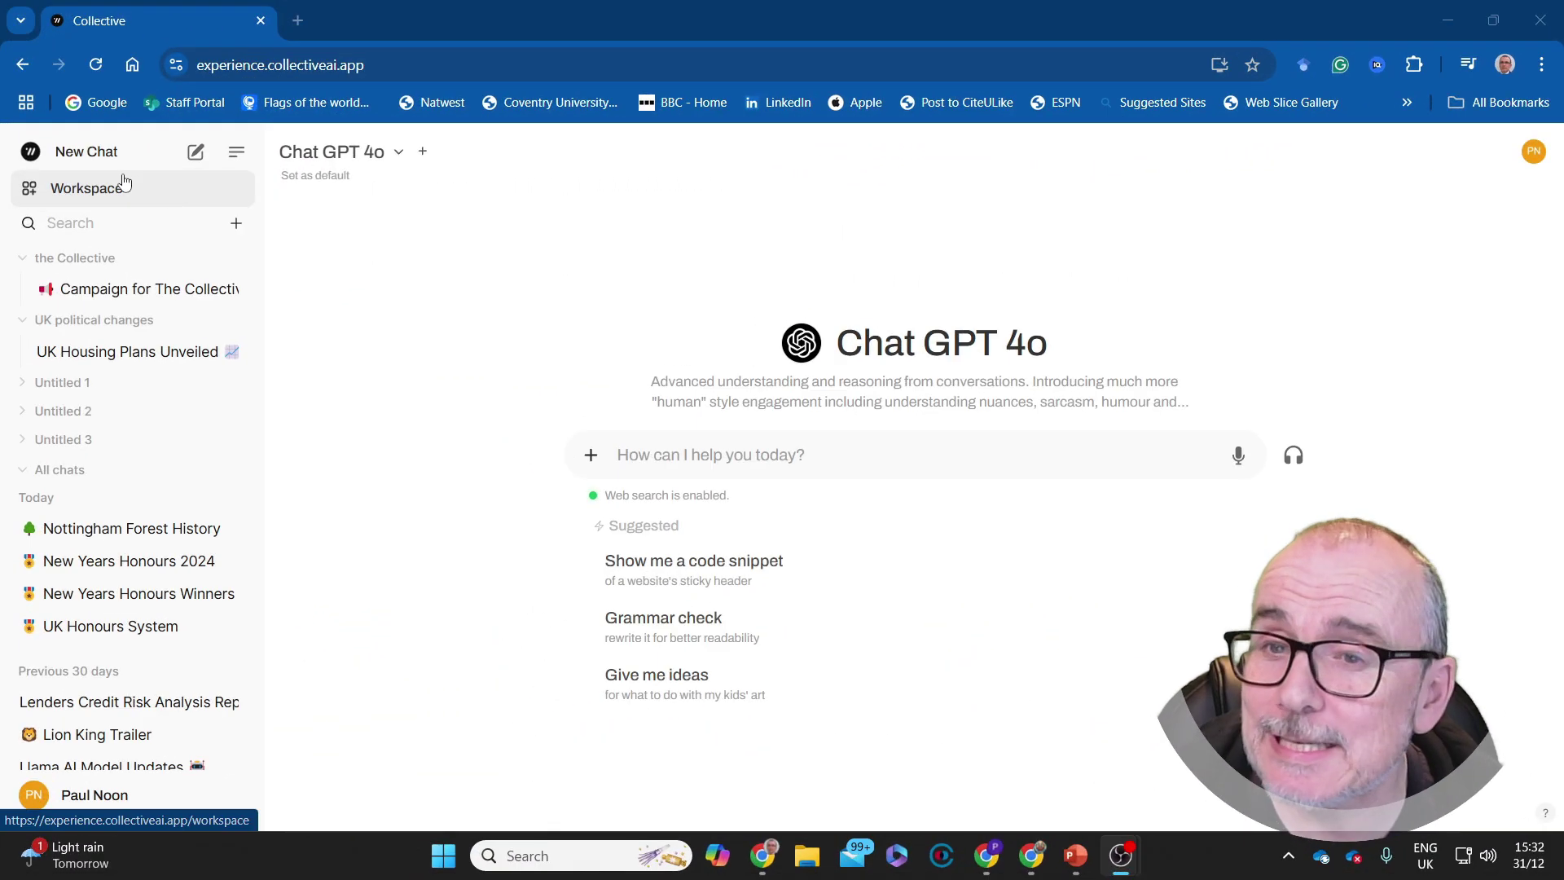
click(122, 186)
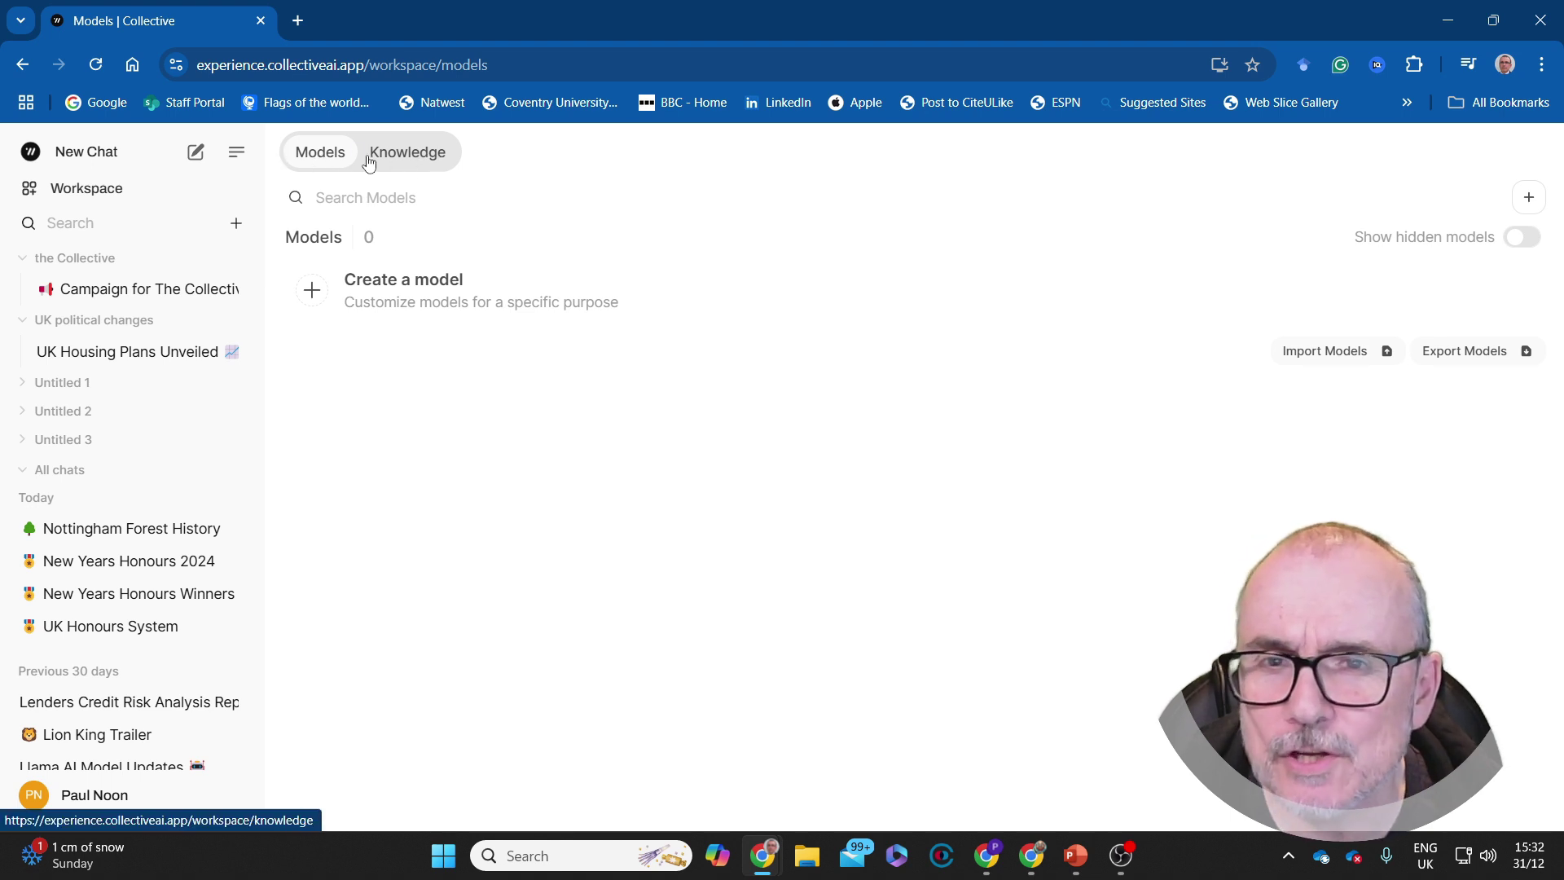
click(1534, 239)
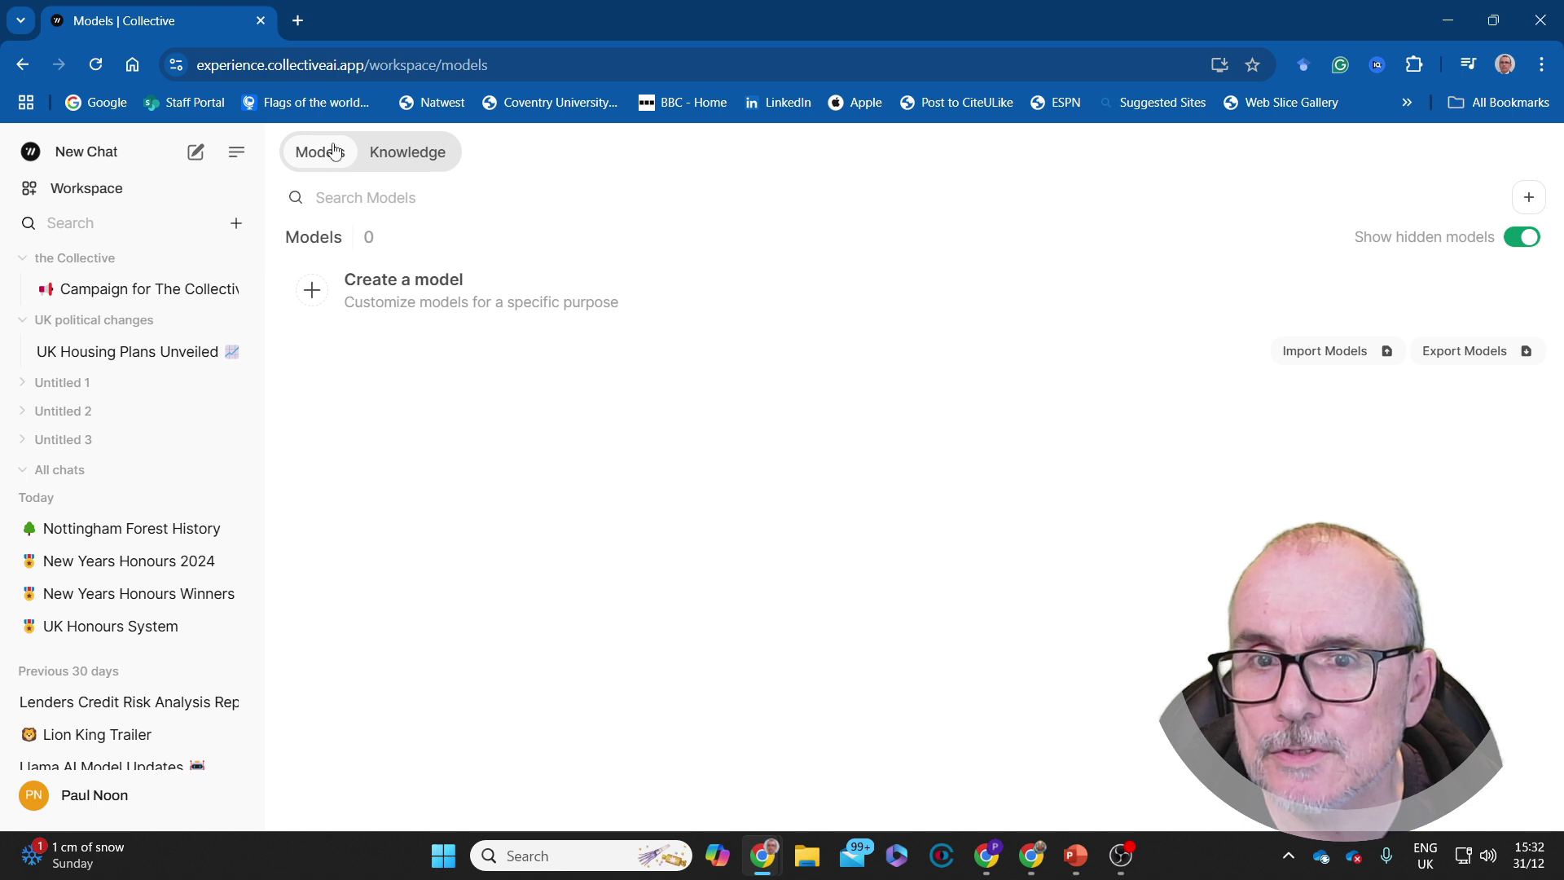
click(318, 292)
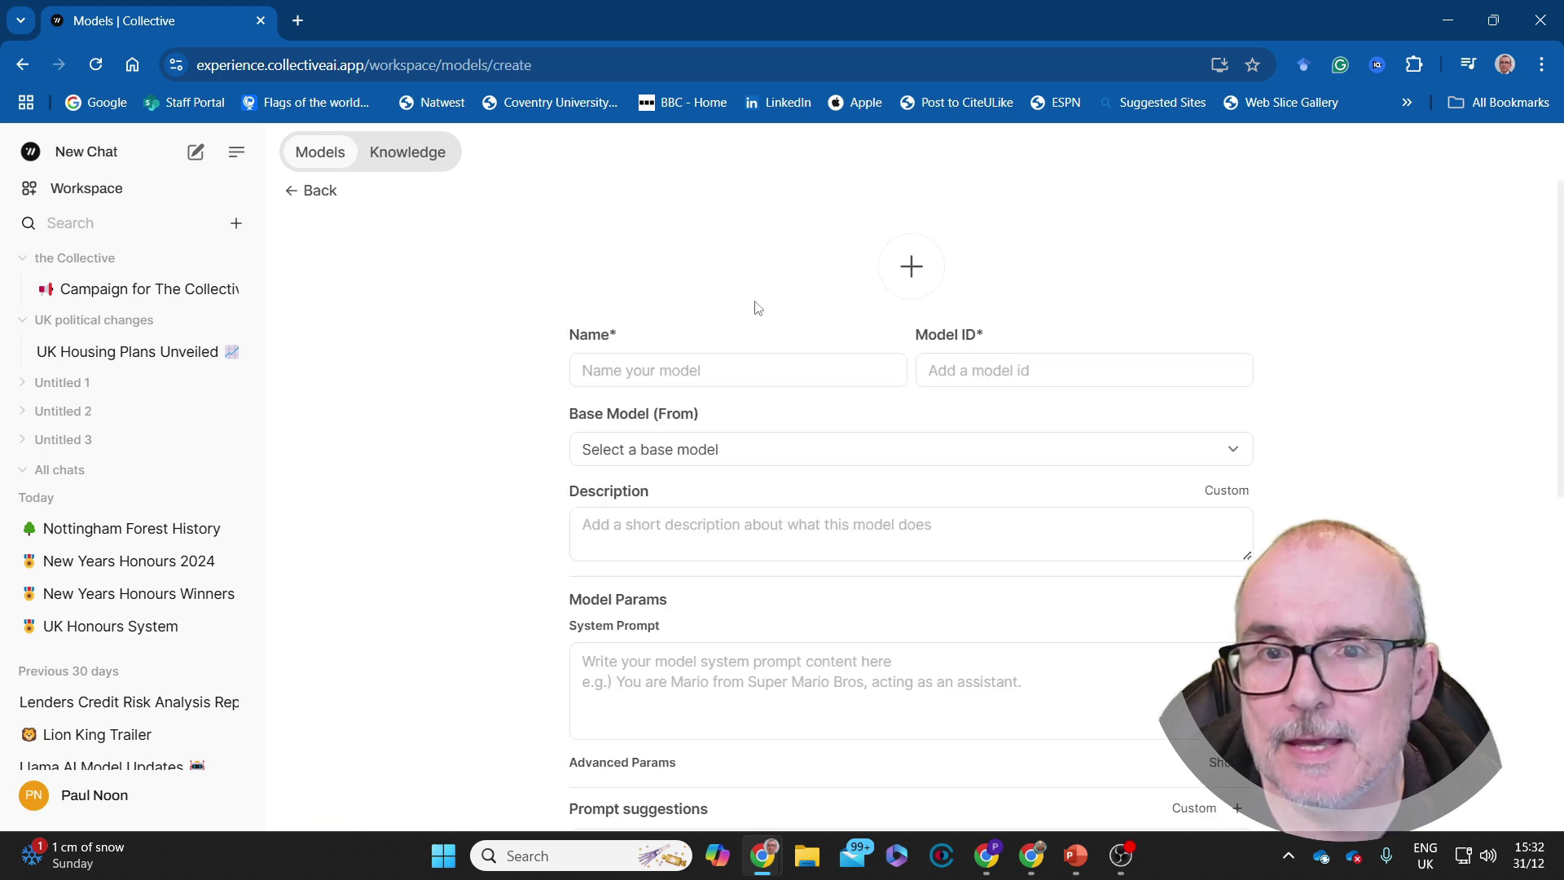
scroll(664, 244, down, 1)
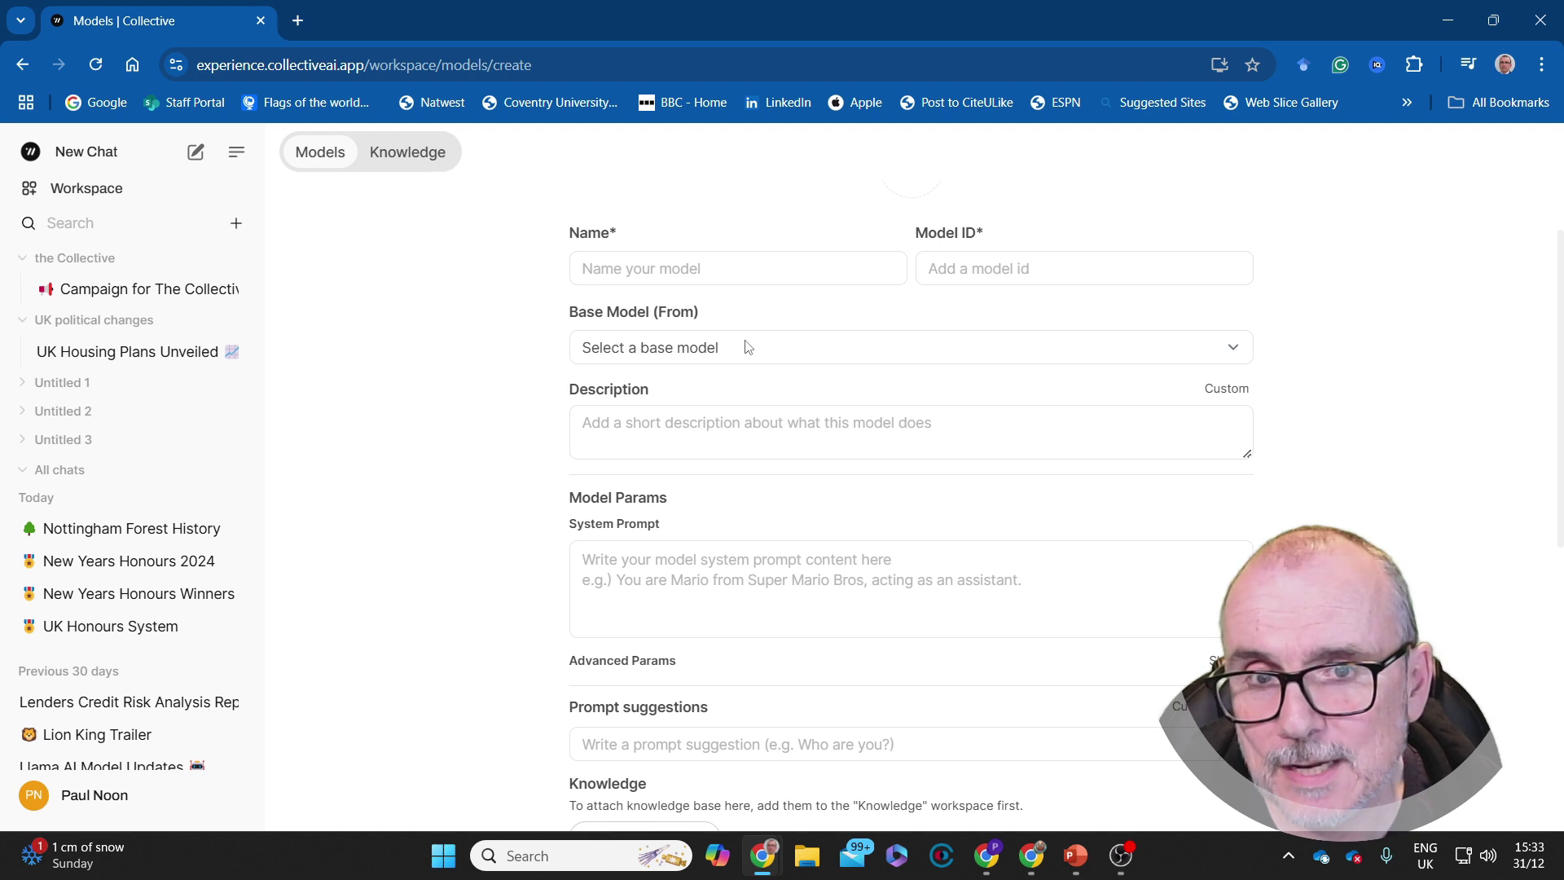
scroll(744, 345, down, 1)
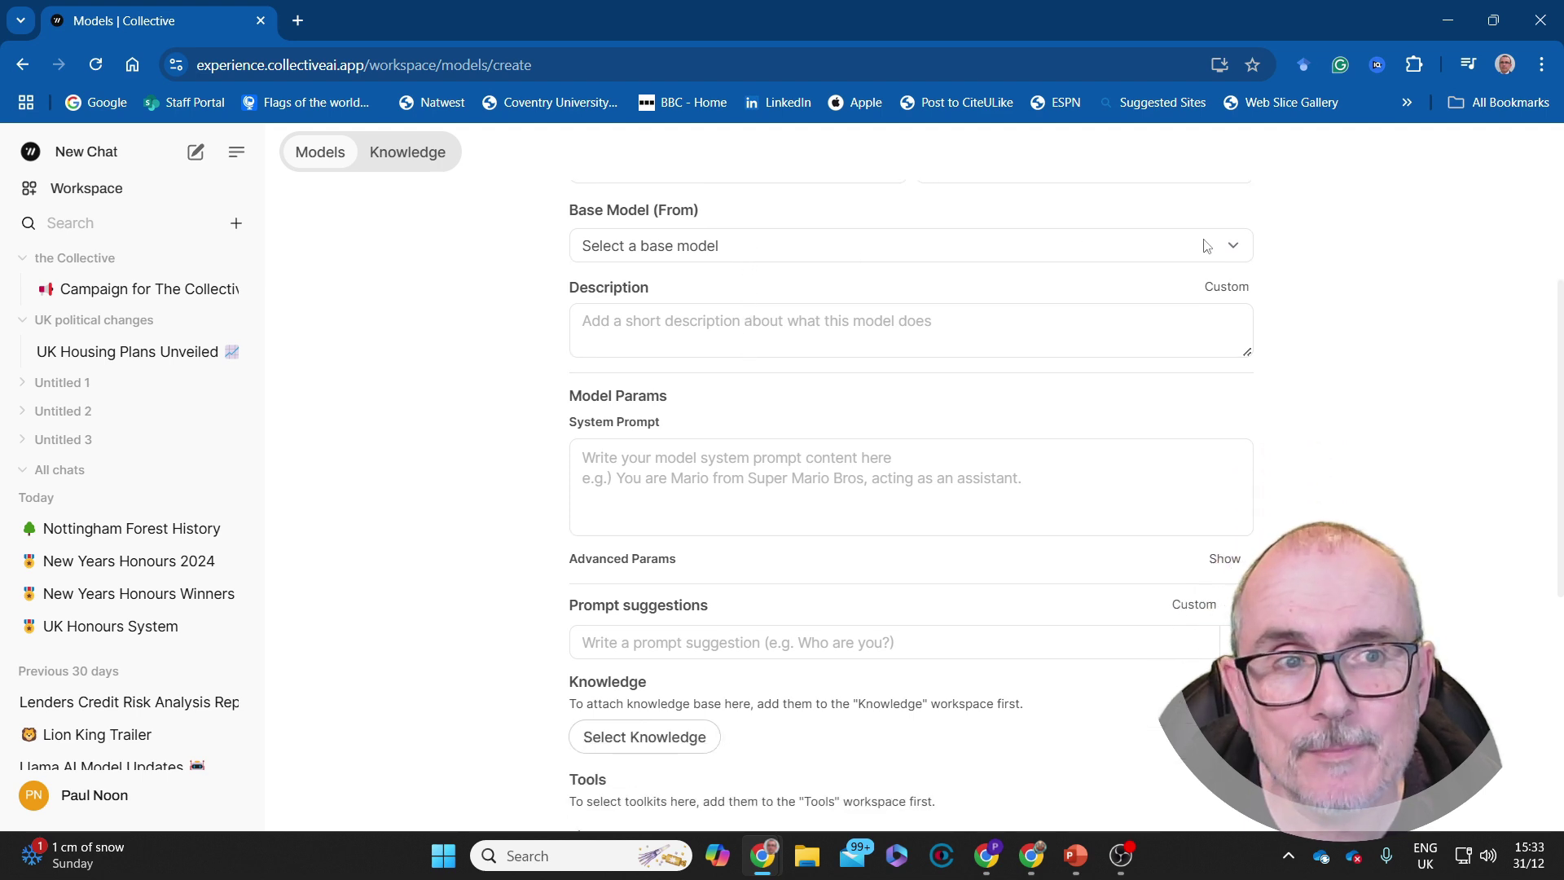
click(1235, 249)
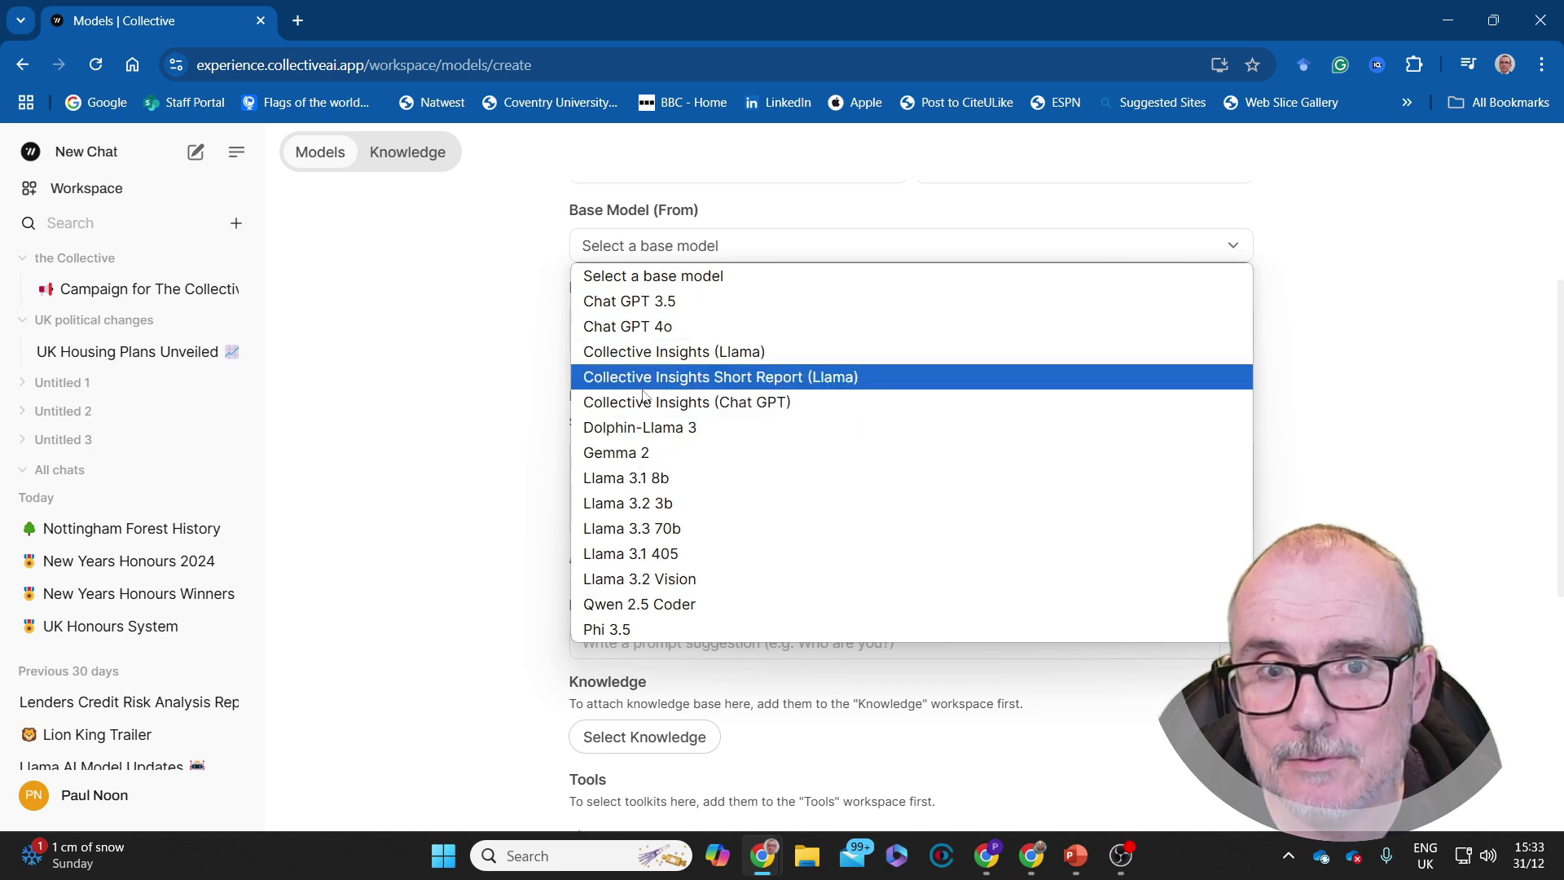
key(Escape)
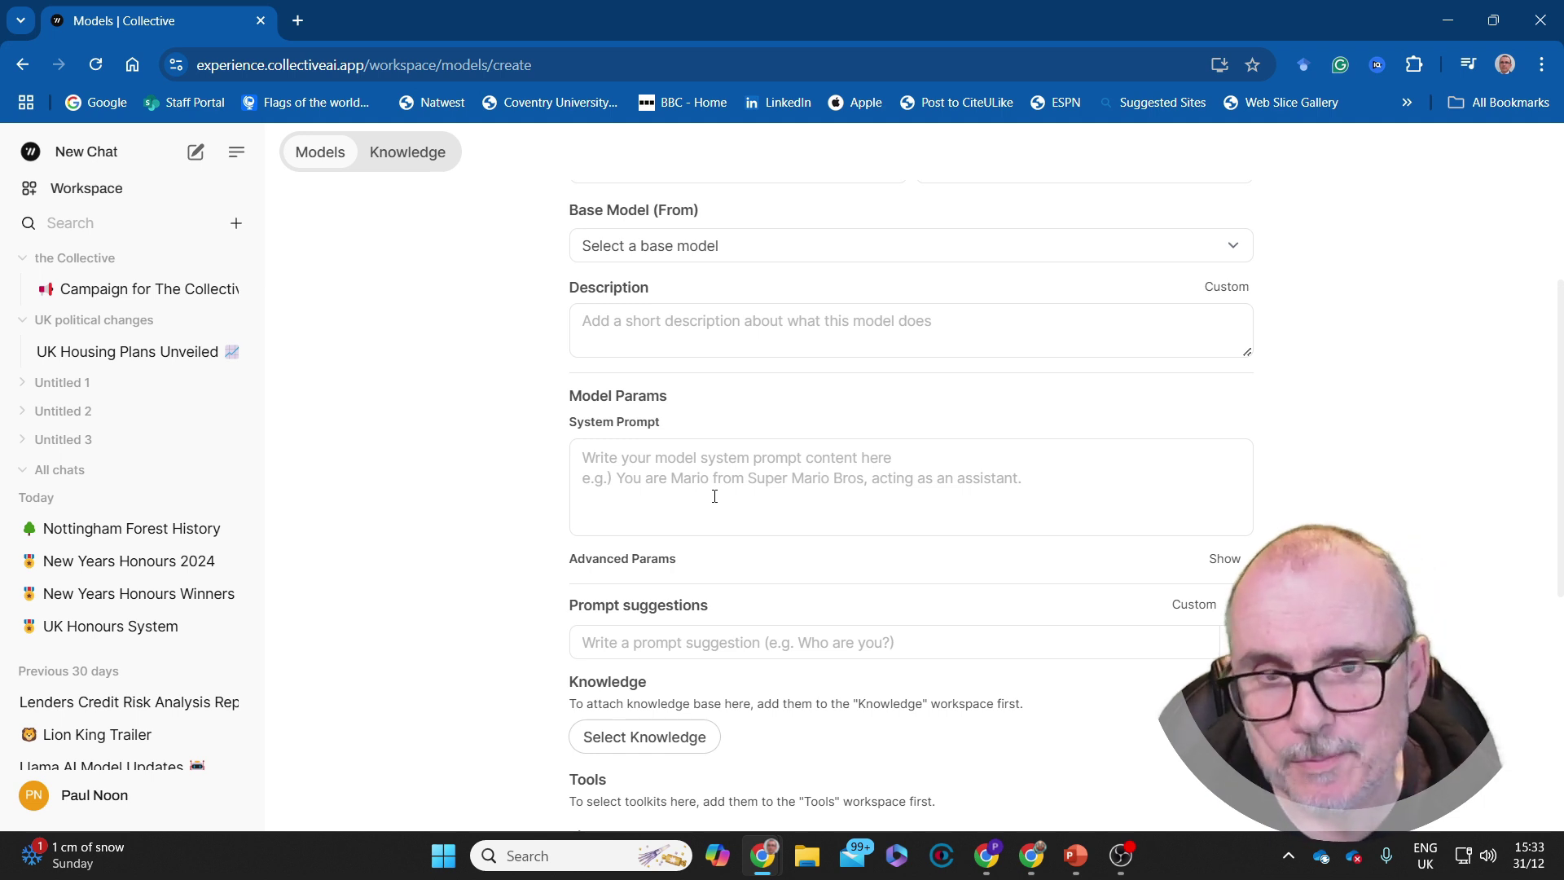
scroll(717, 505, down, 1)
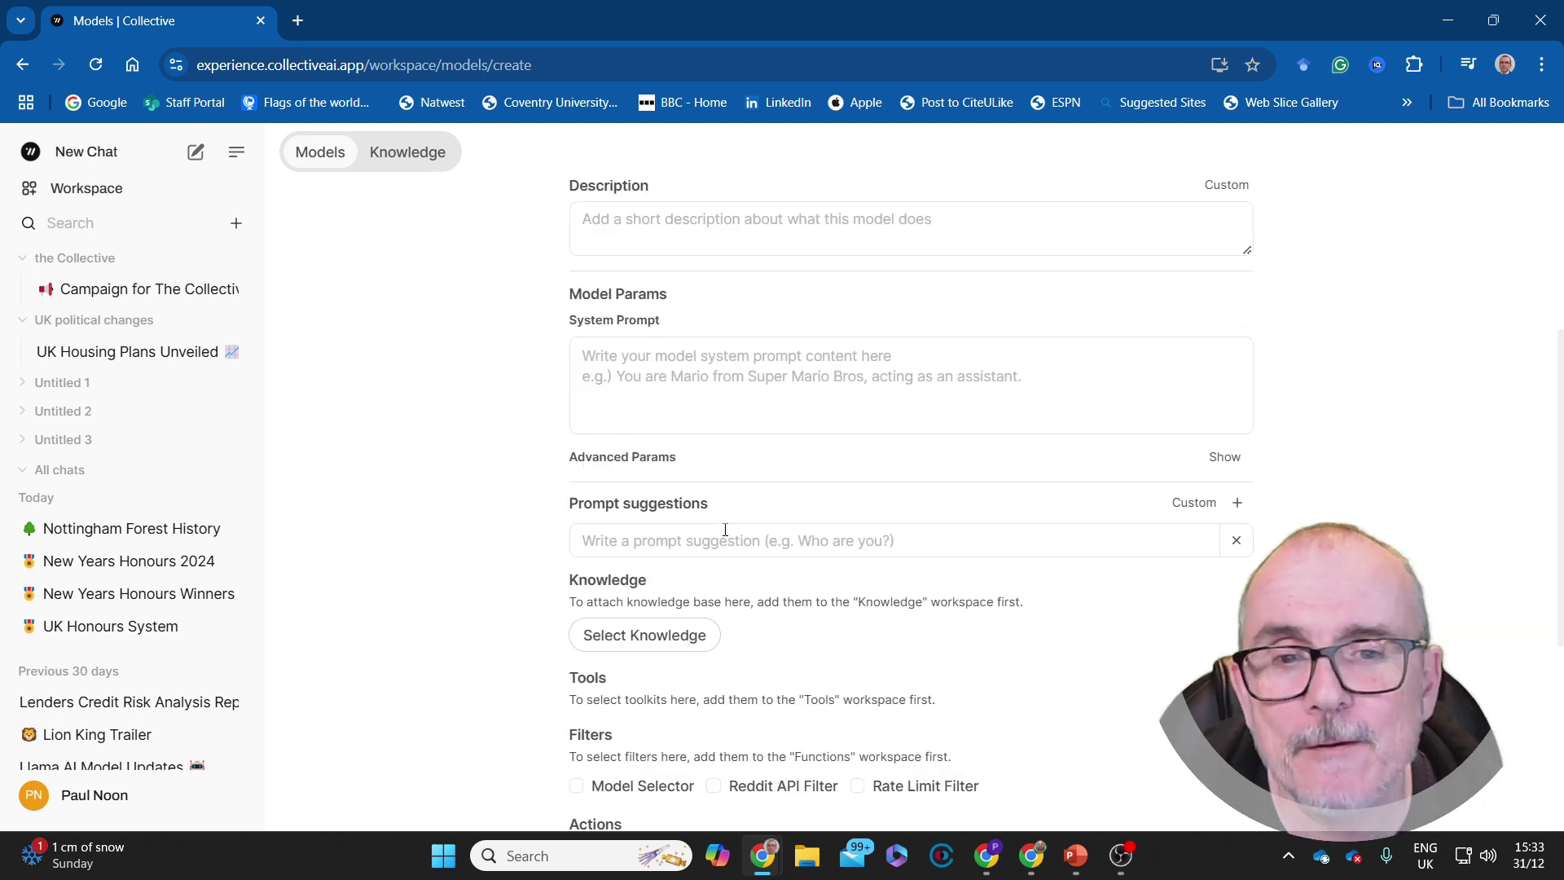
scroll(770, 529, down, 3)
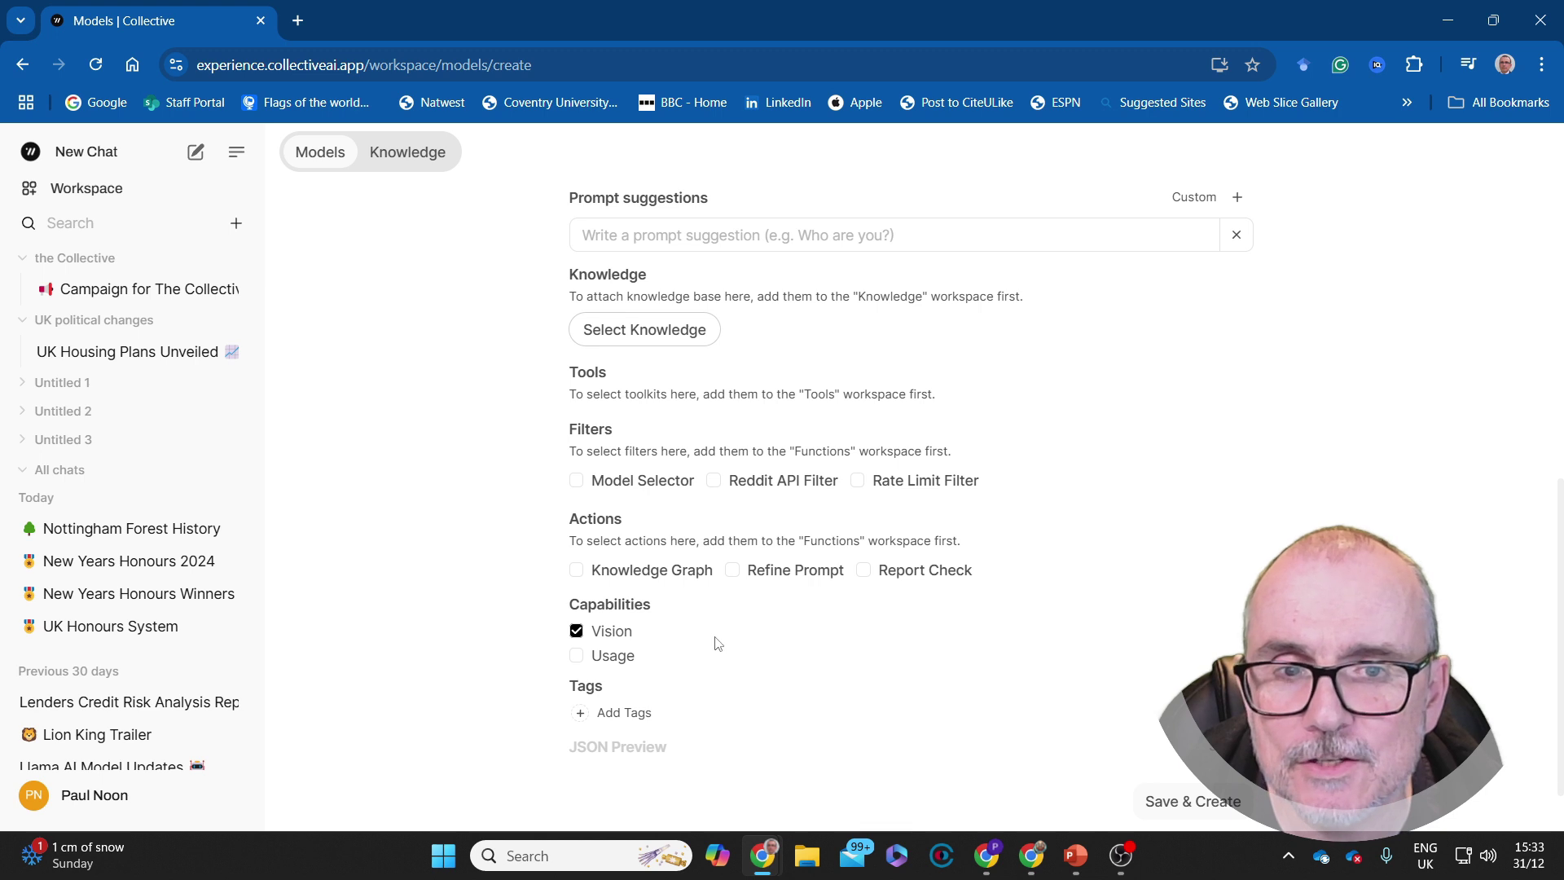
scroll(693, 650, down, 1)
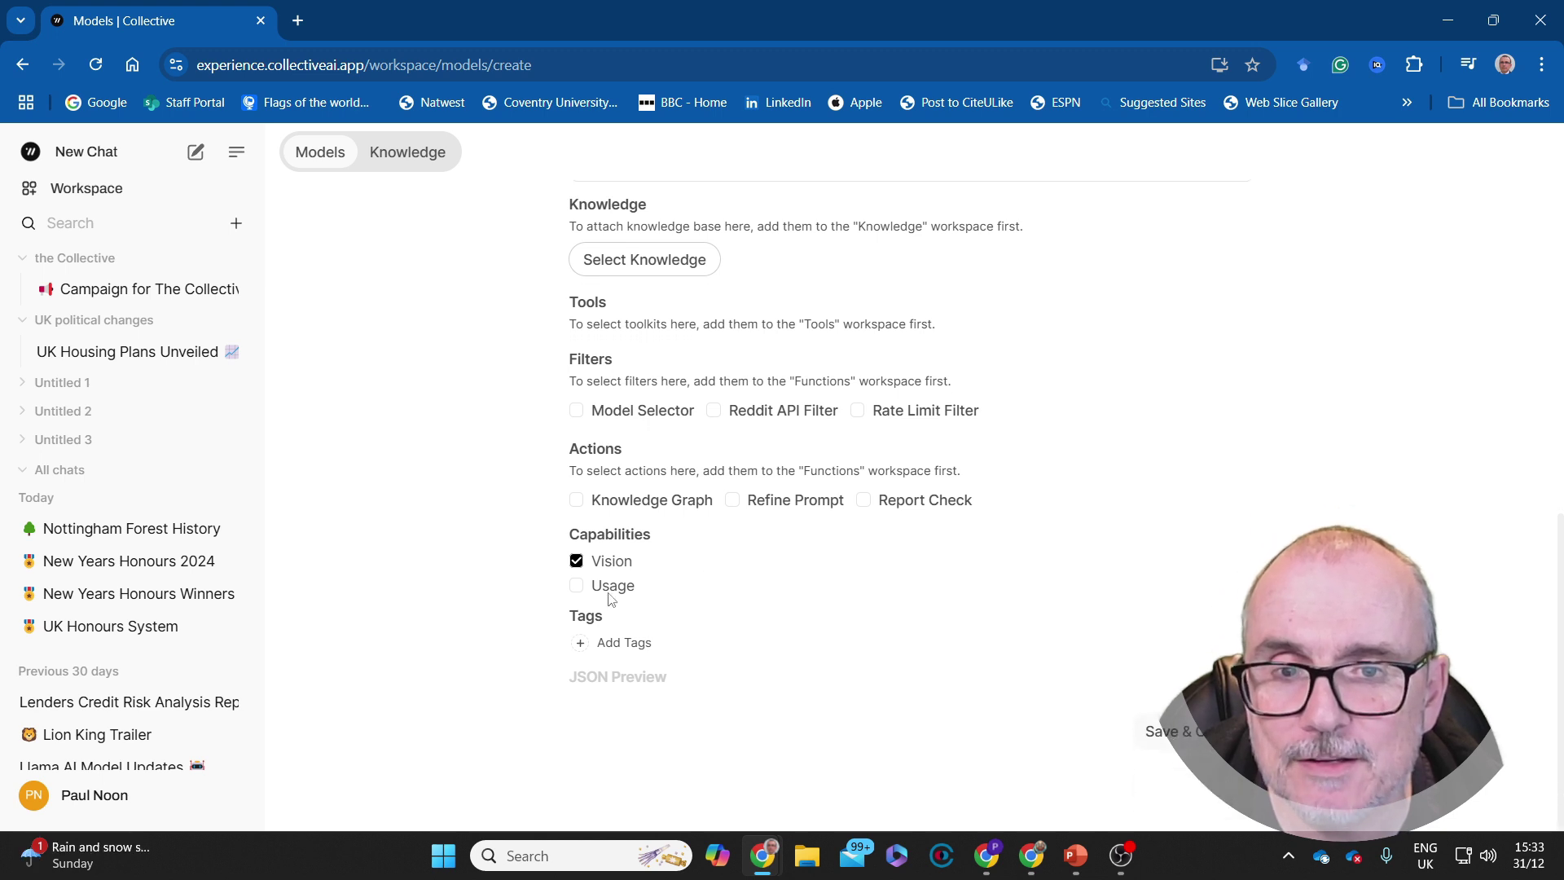
scroll(402, 182, up, 10)
click(409, 156)
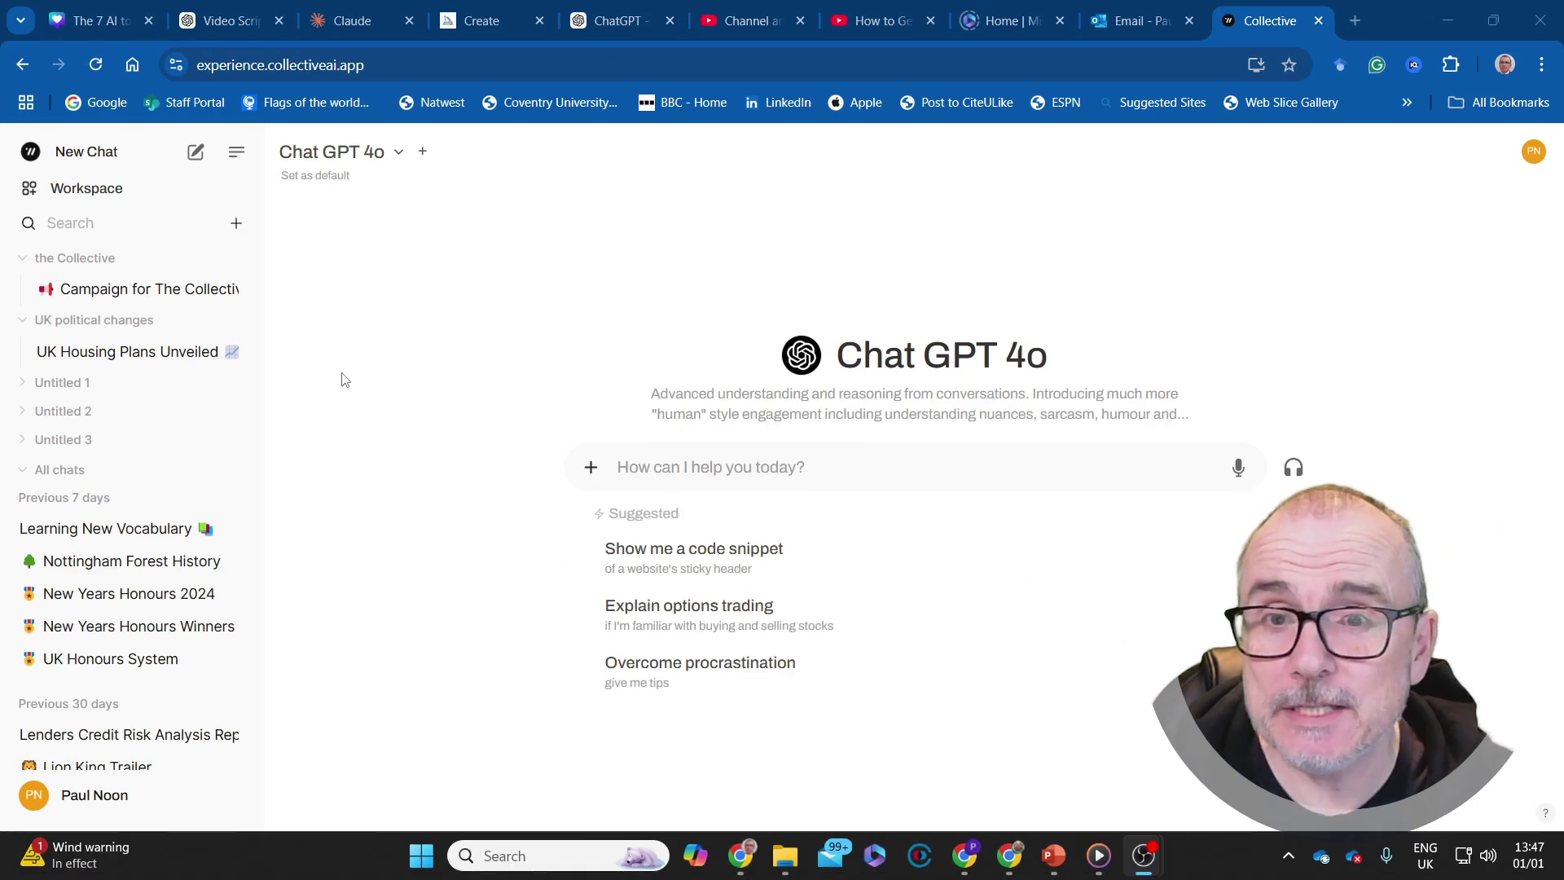
Step: Switch to Collective Insights Short Report (Llama) and submit 'housing changes in UK'
click(398, 154)
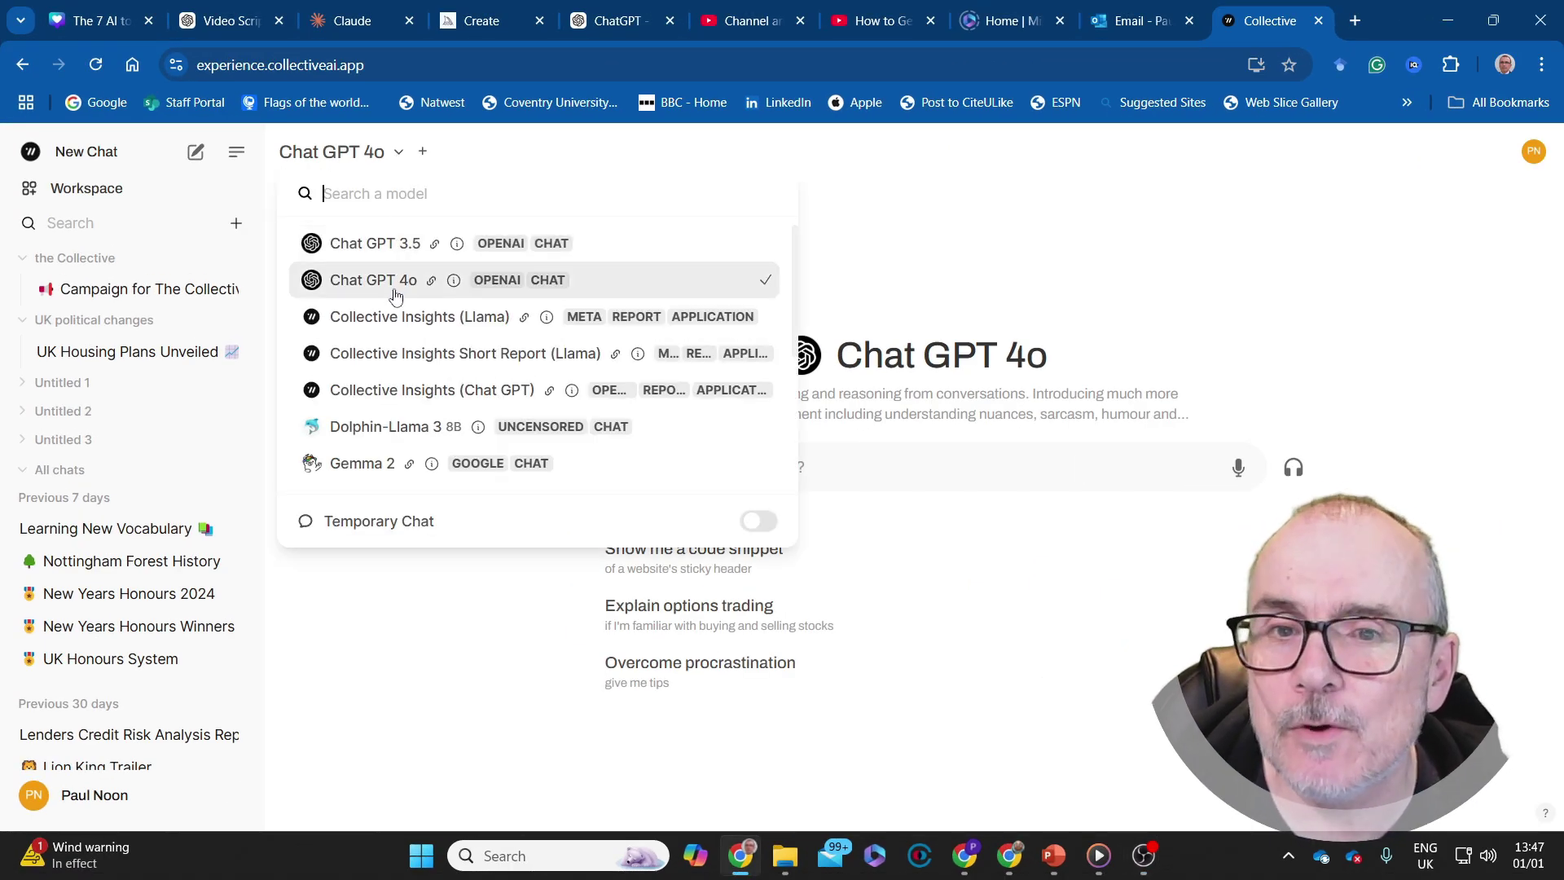
click(396, 329)
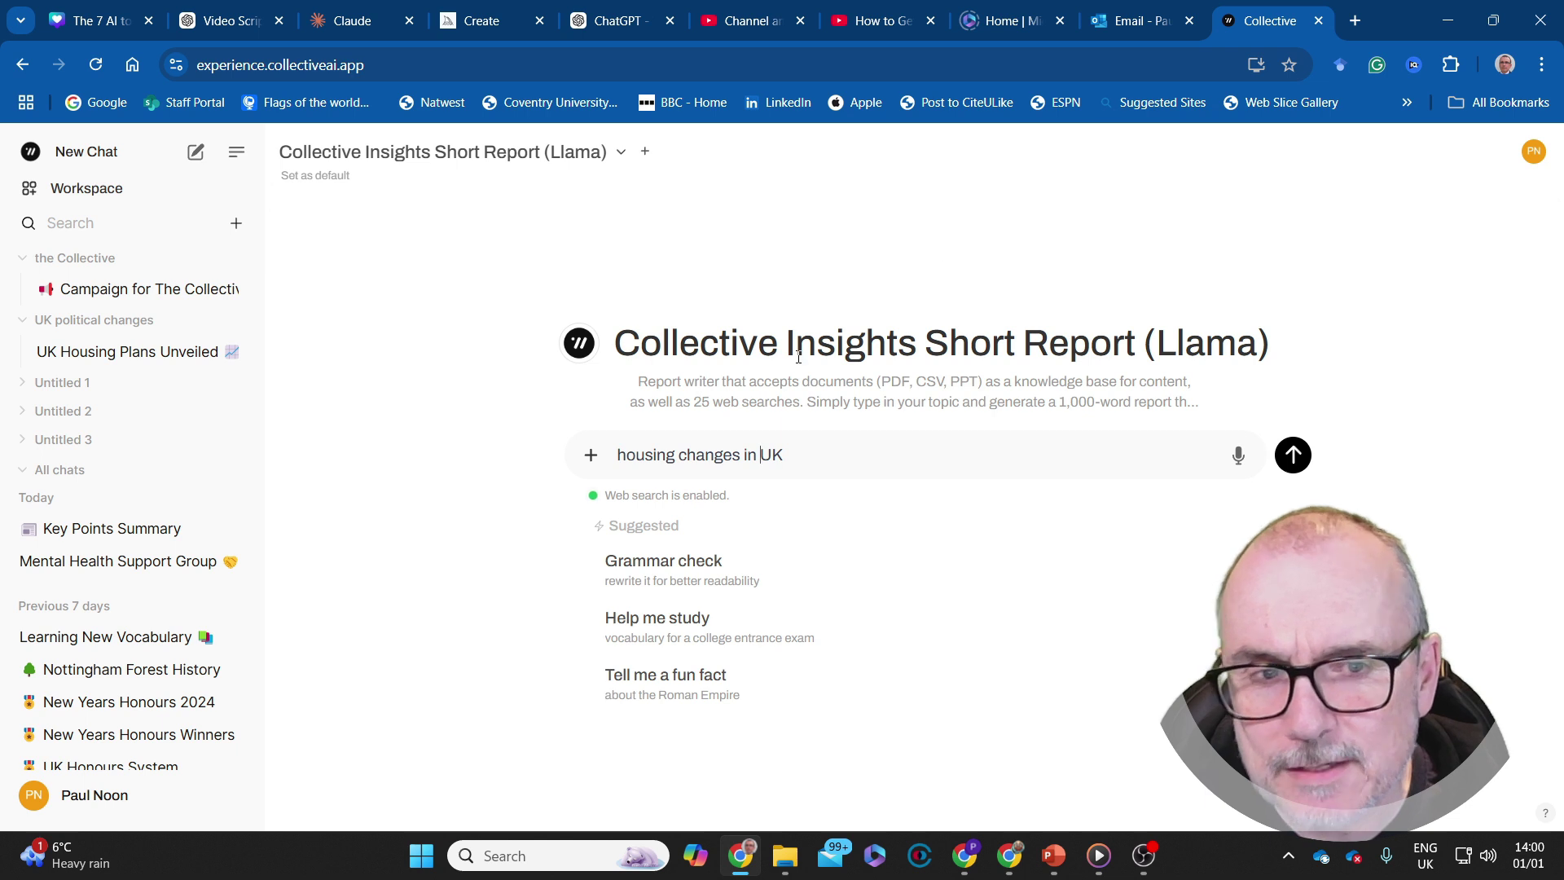
mouse_move(586, 361)
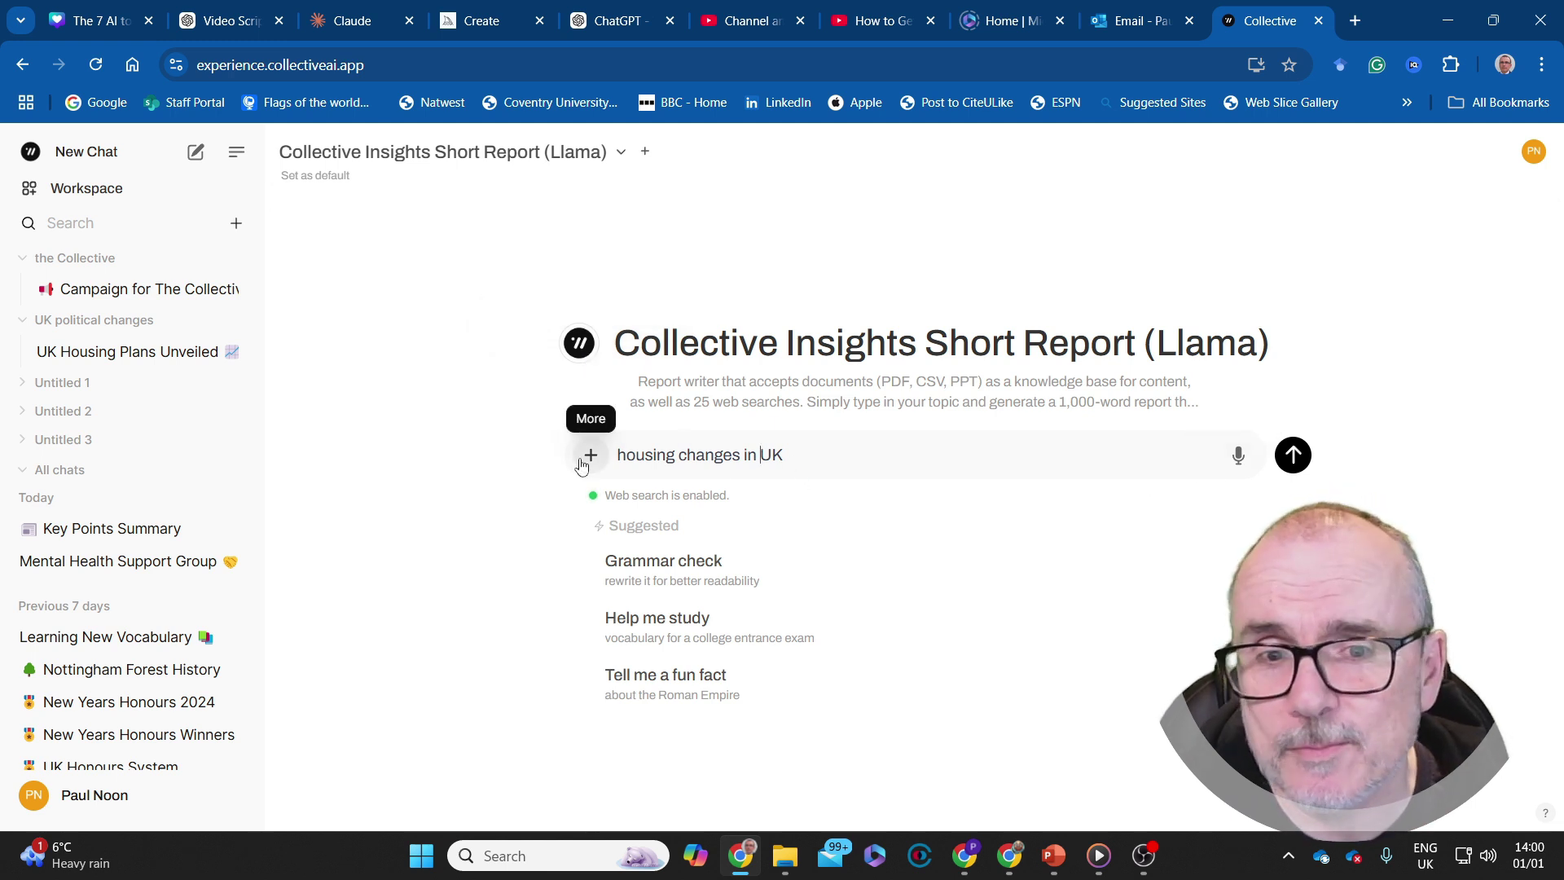
click(1281, 460)
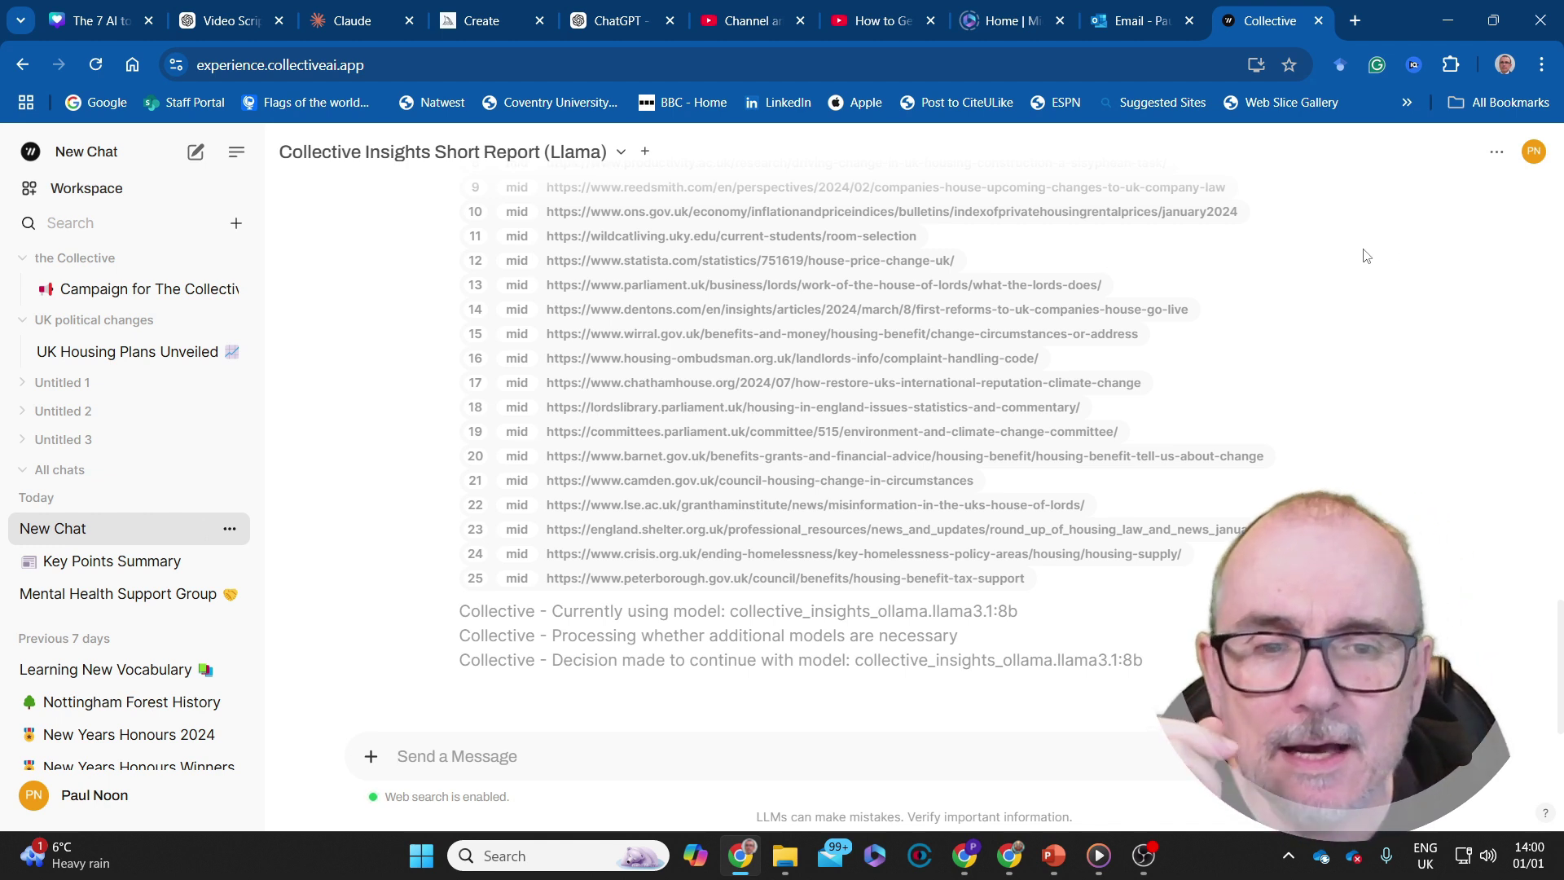
scroll(1165, 374, up, 8)
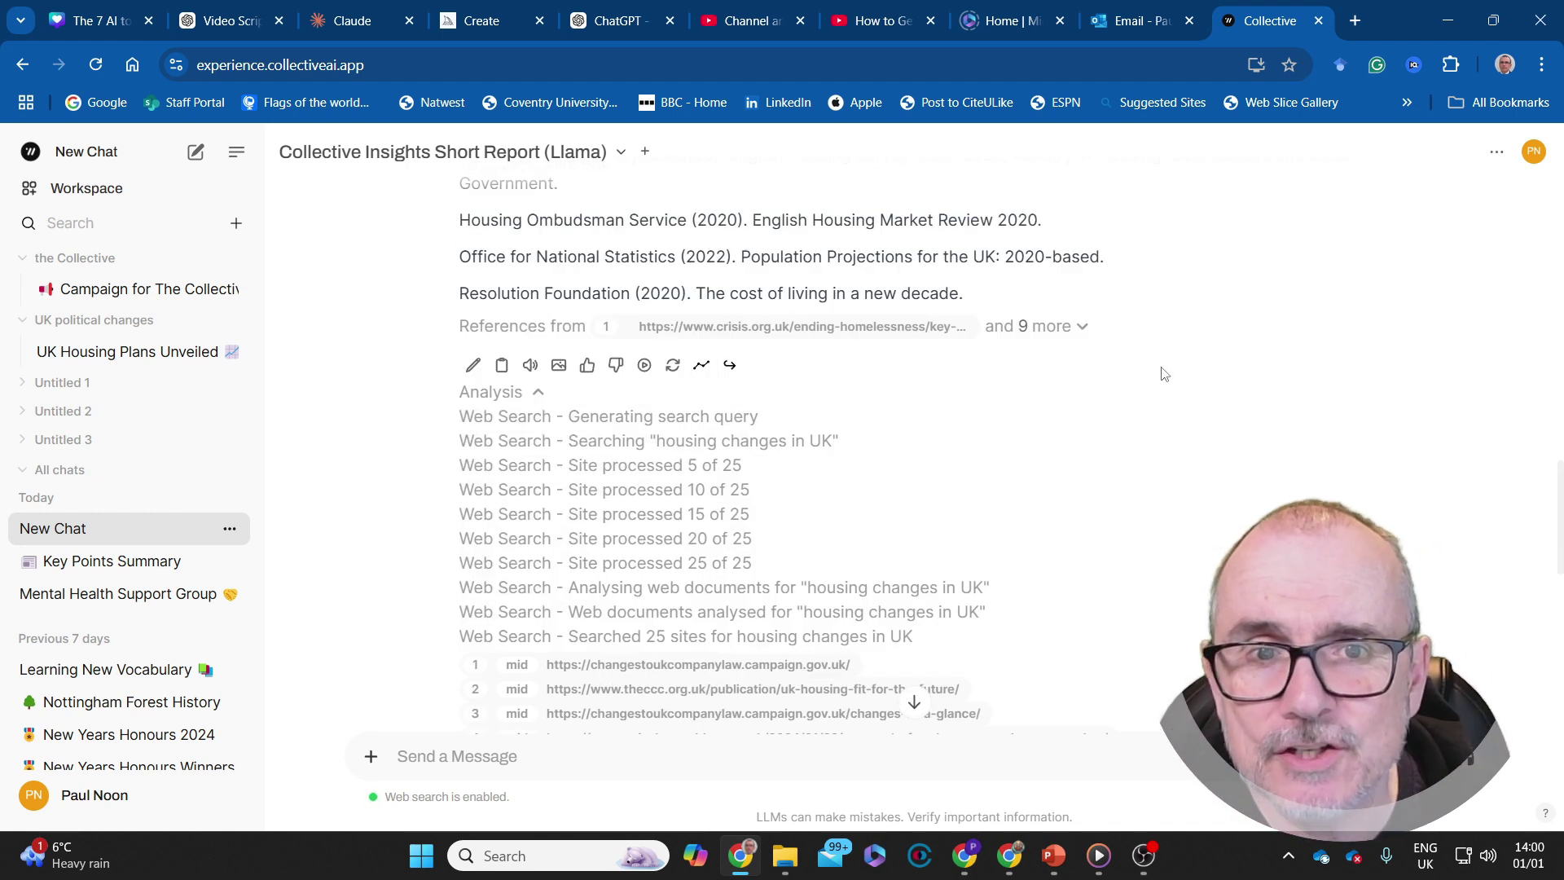
scroll(1165, 374, up, 15)
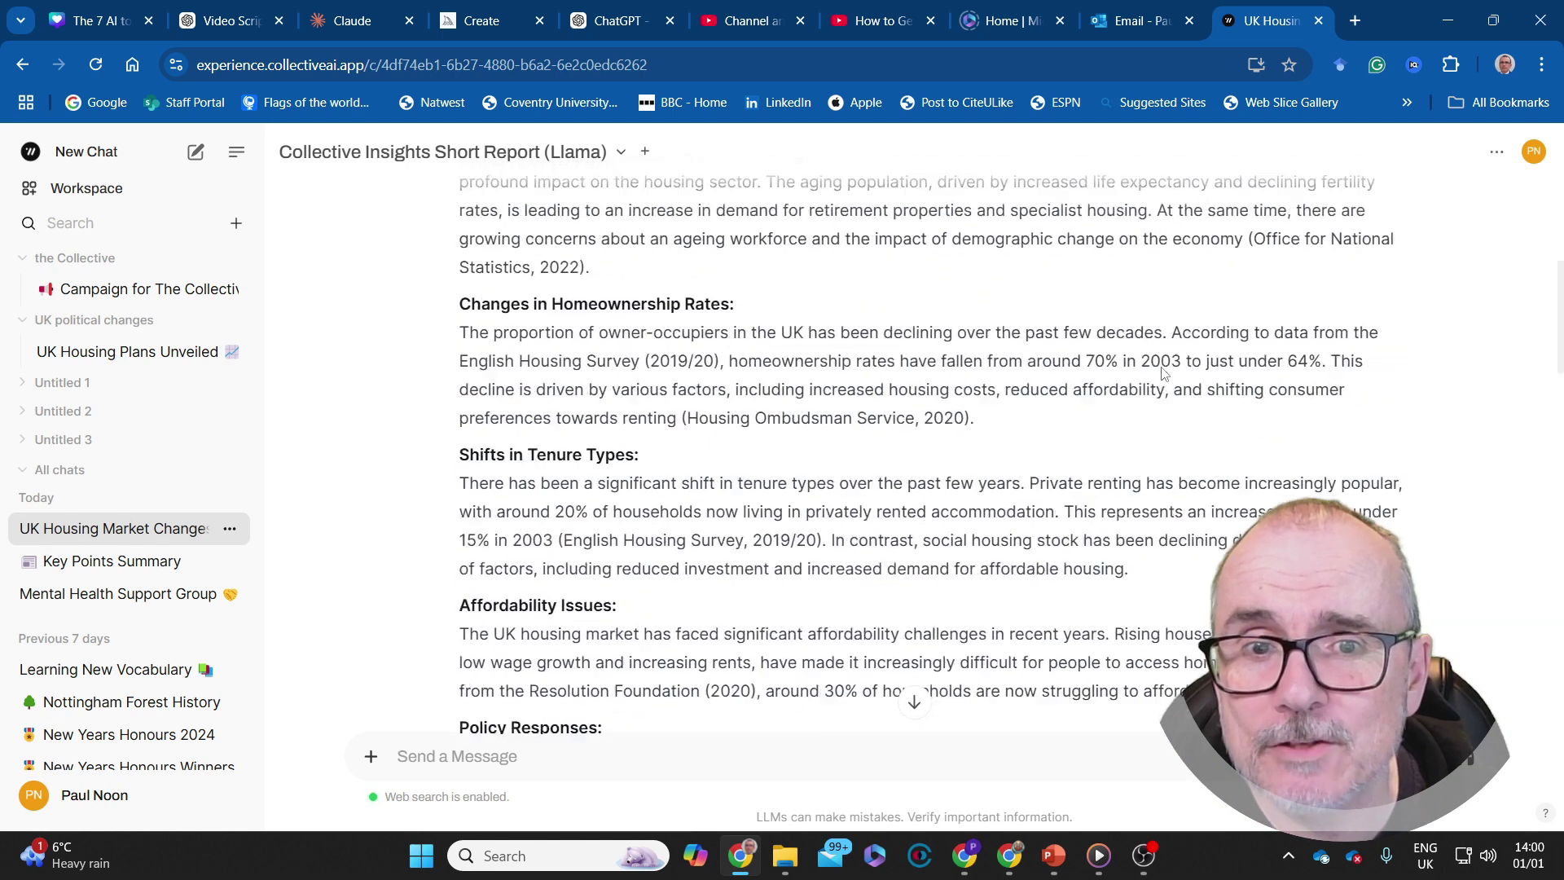
scroll(1162, 368, up, 2)
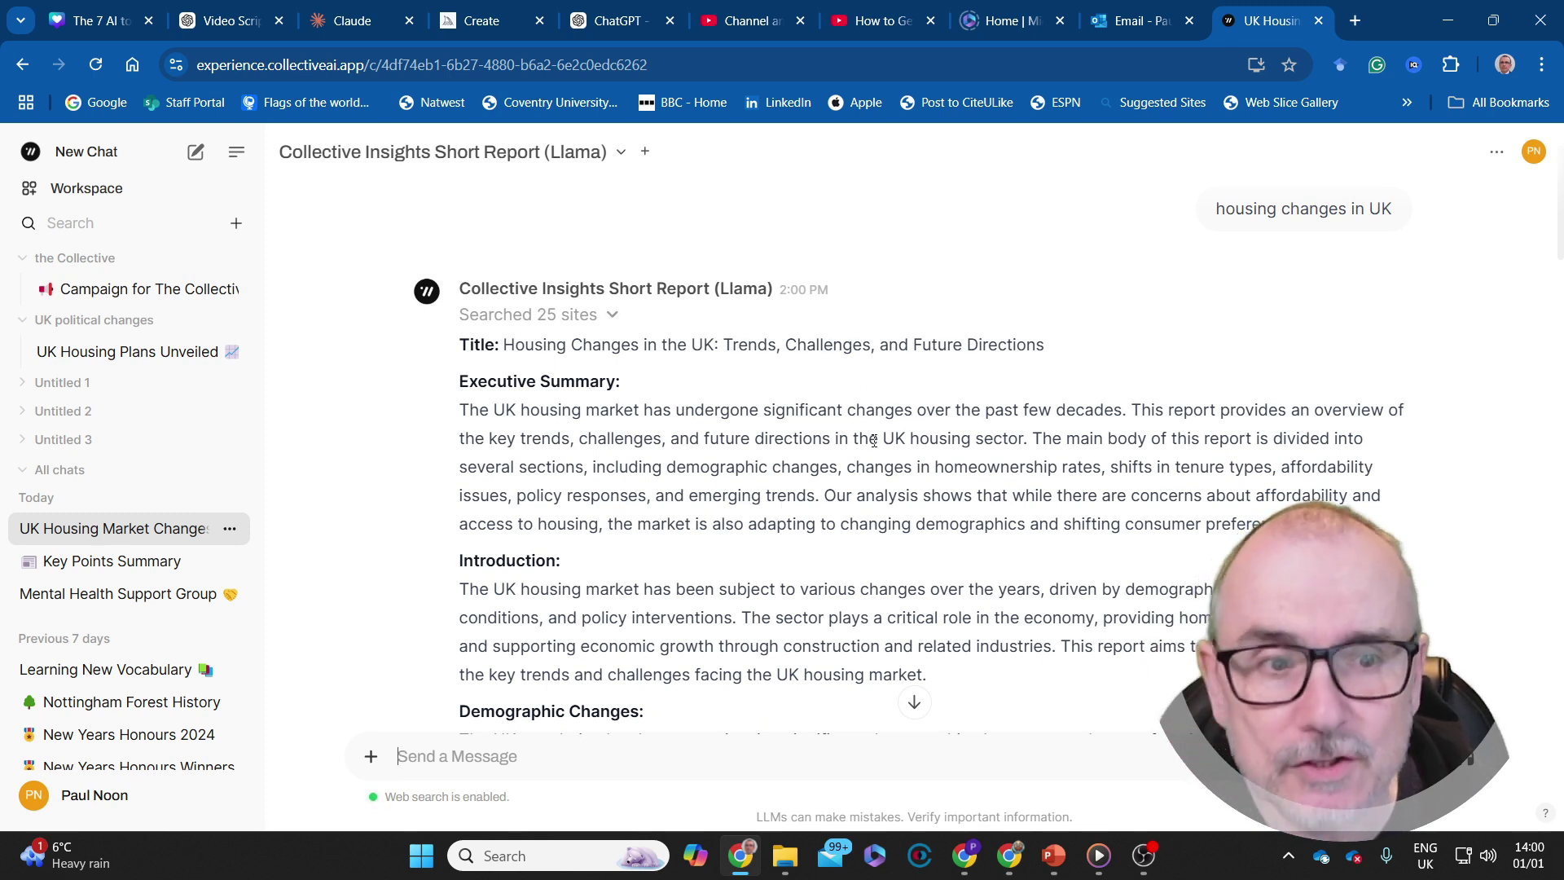
scroll(852, 454, down, 2)
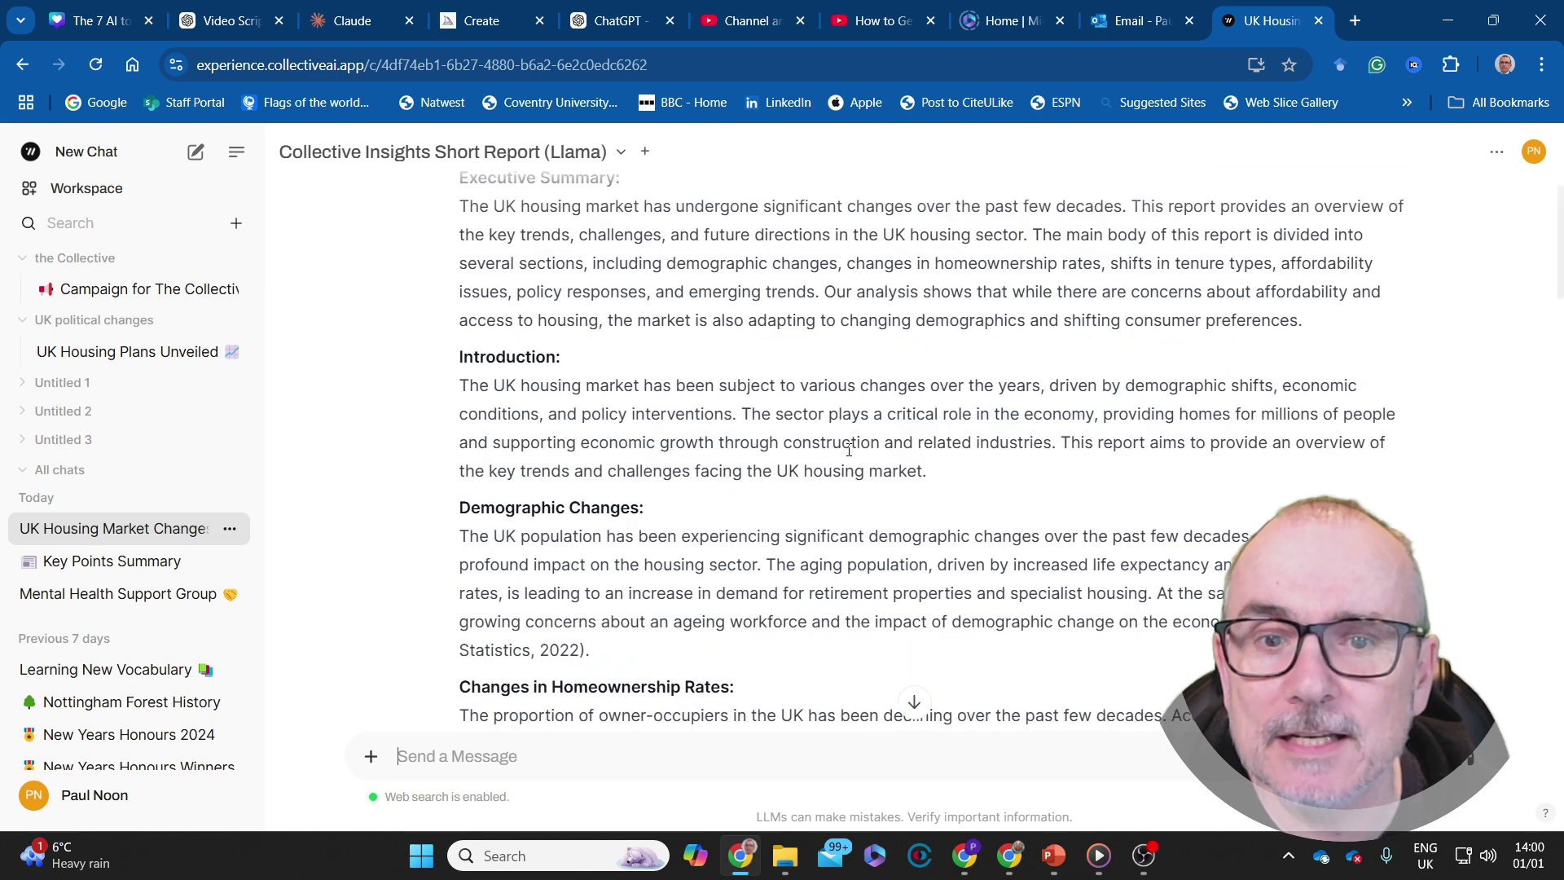
scroll(849, 451, down, 1)
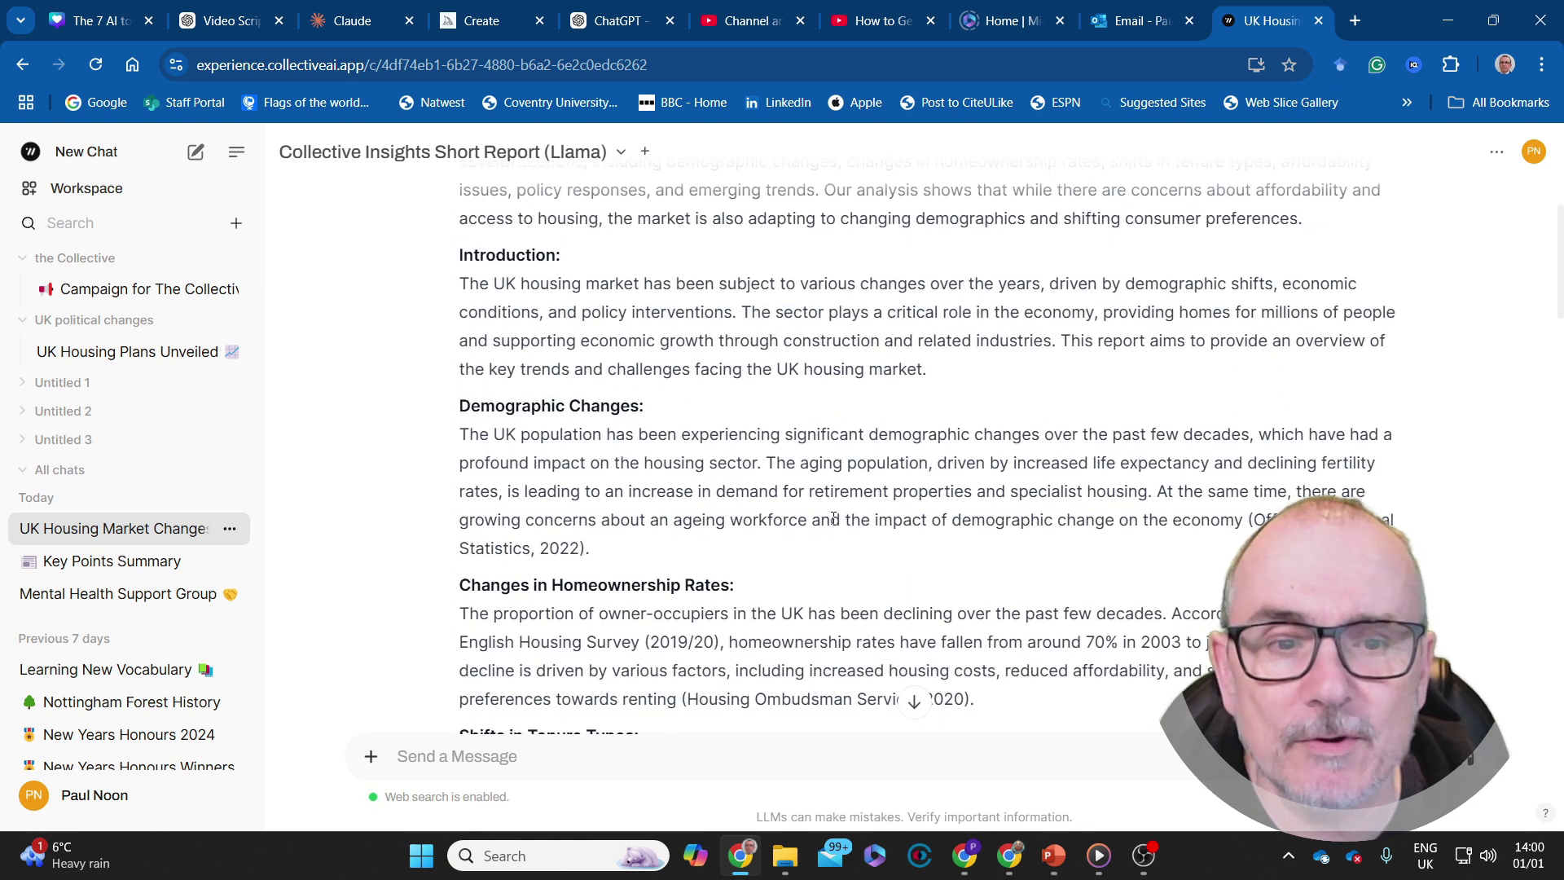
scroll(833, 519, down, 1)
scroll(834, 519, down, 1)
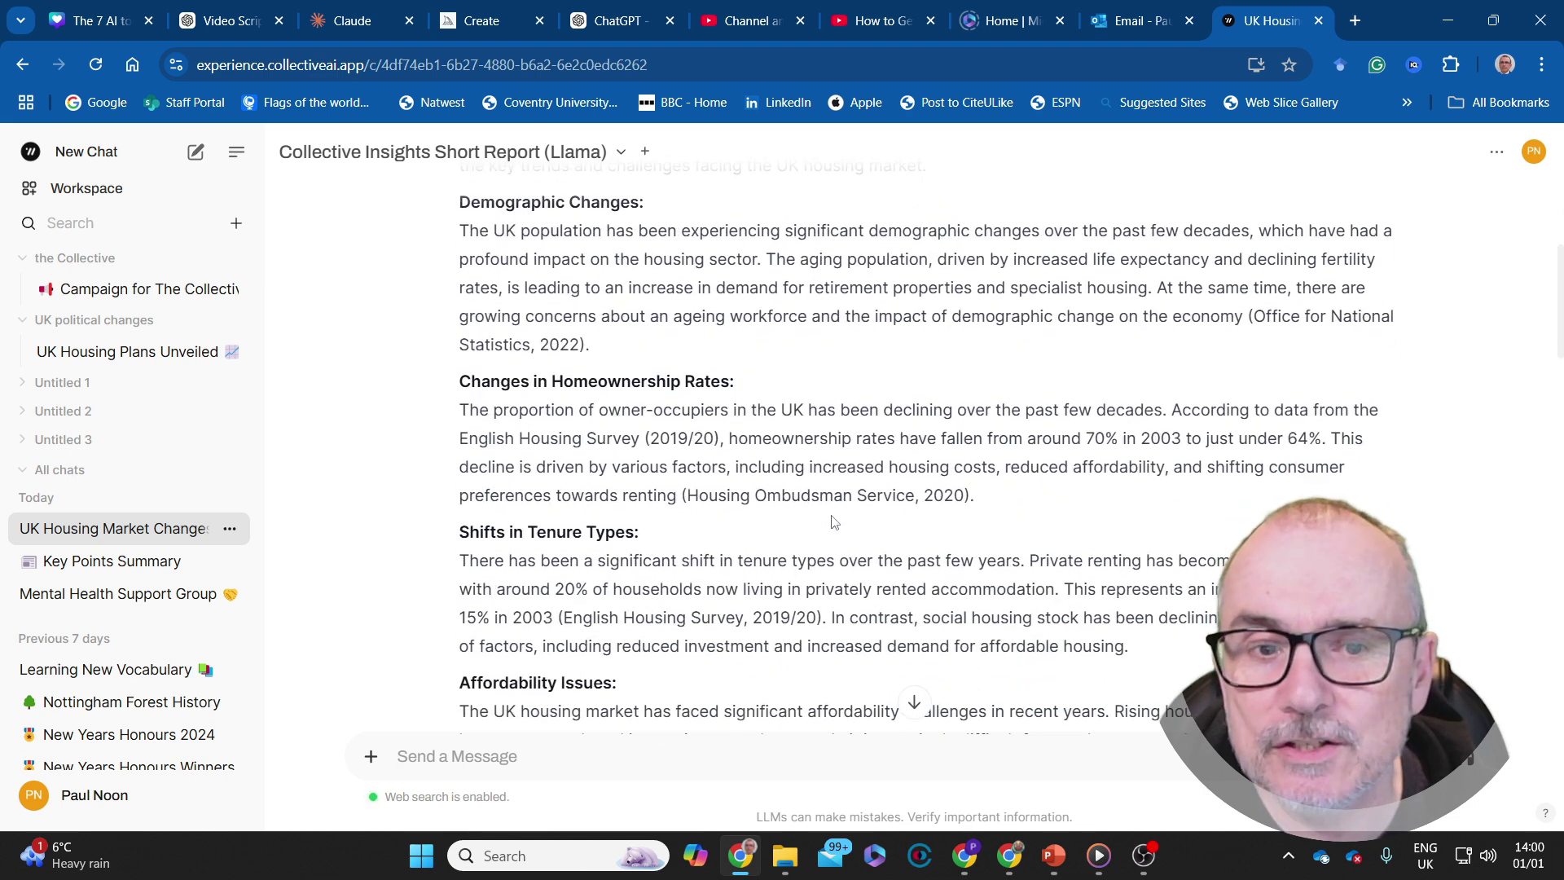
scroll(834, 520, down, 2)
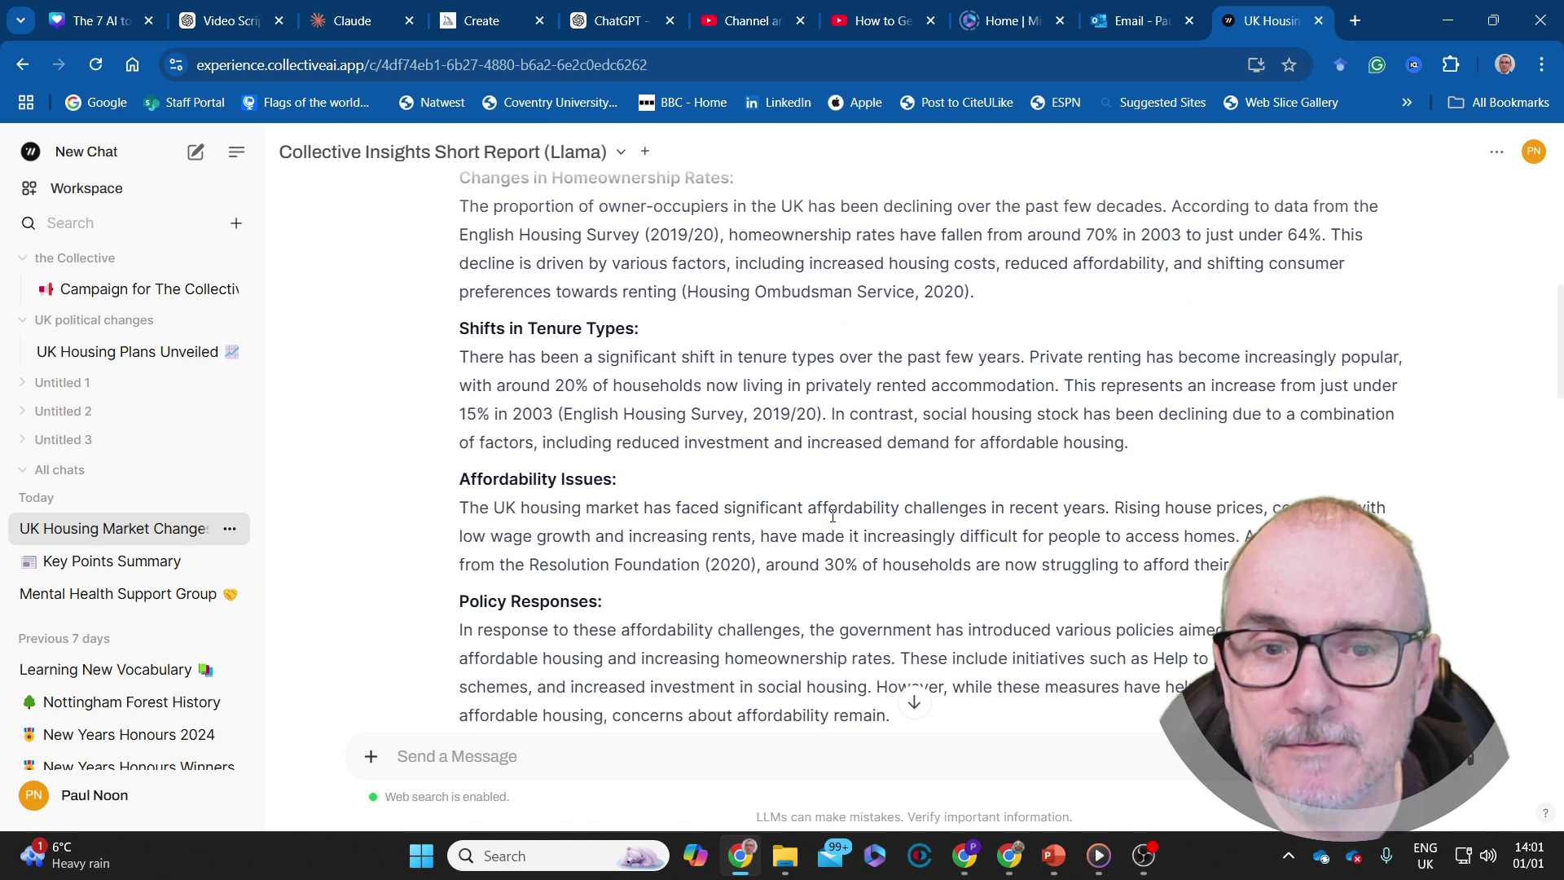
scroll(832, 515, down, 2)
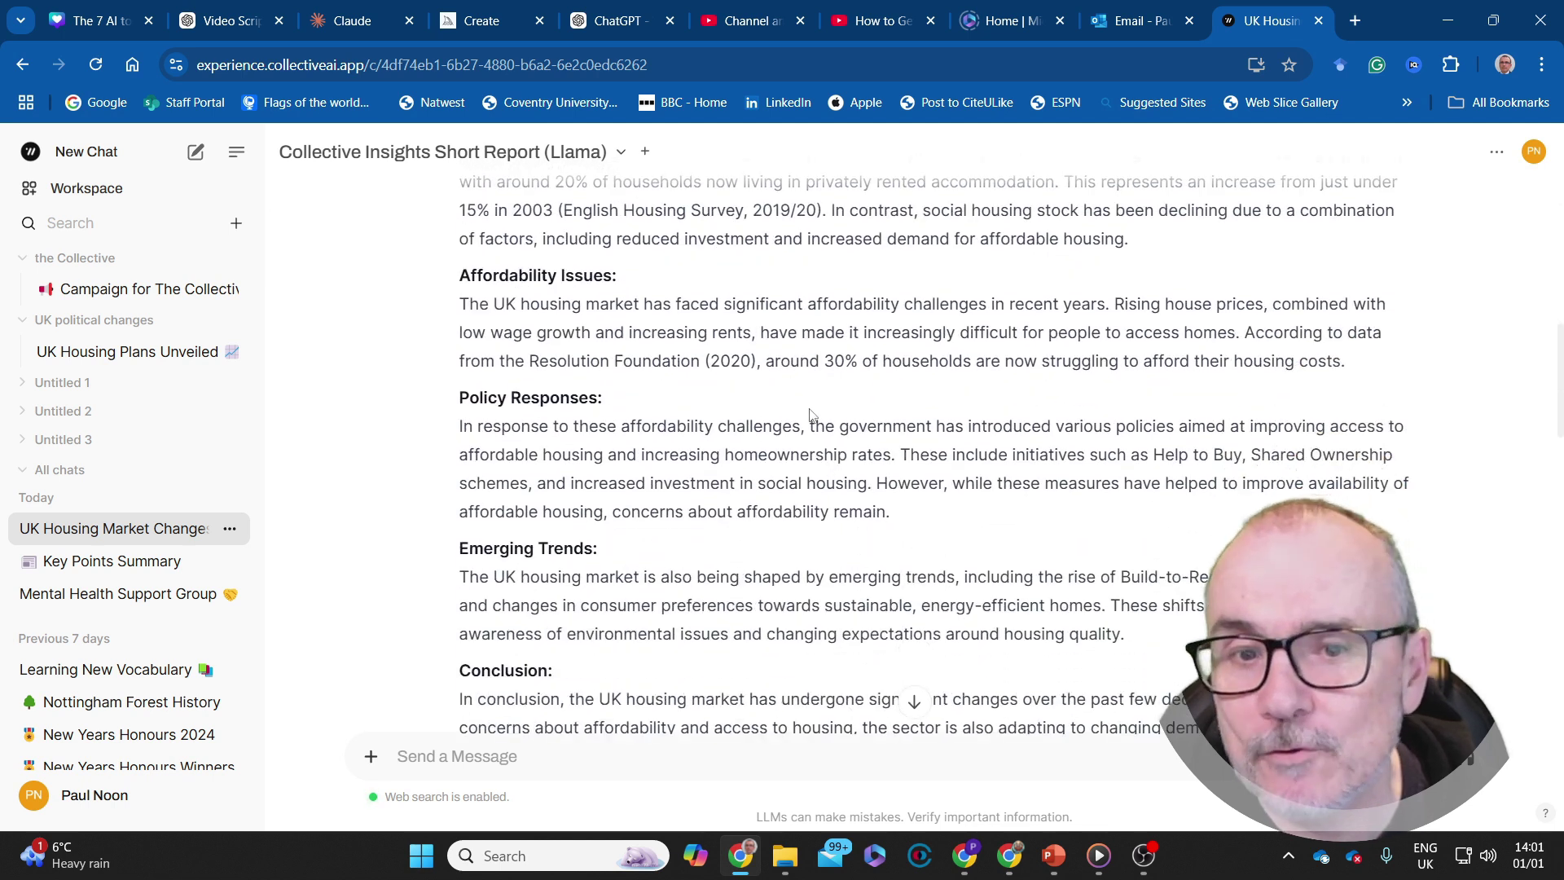
scroll(807, 418, down, 2)
scroll(799, 431, down, 2)
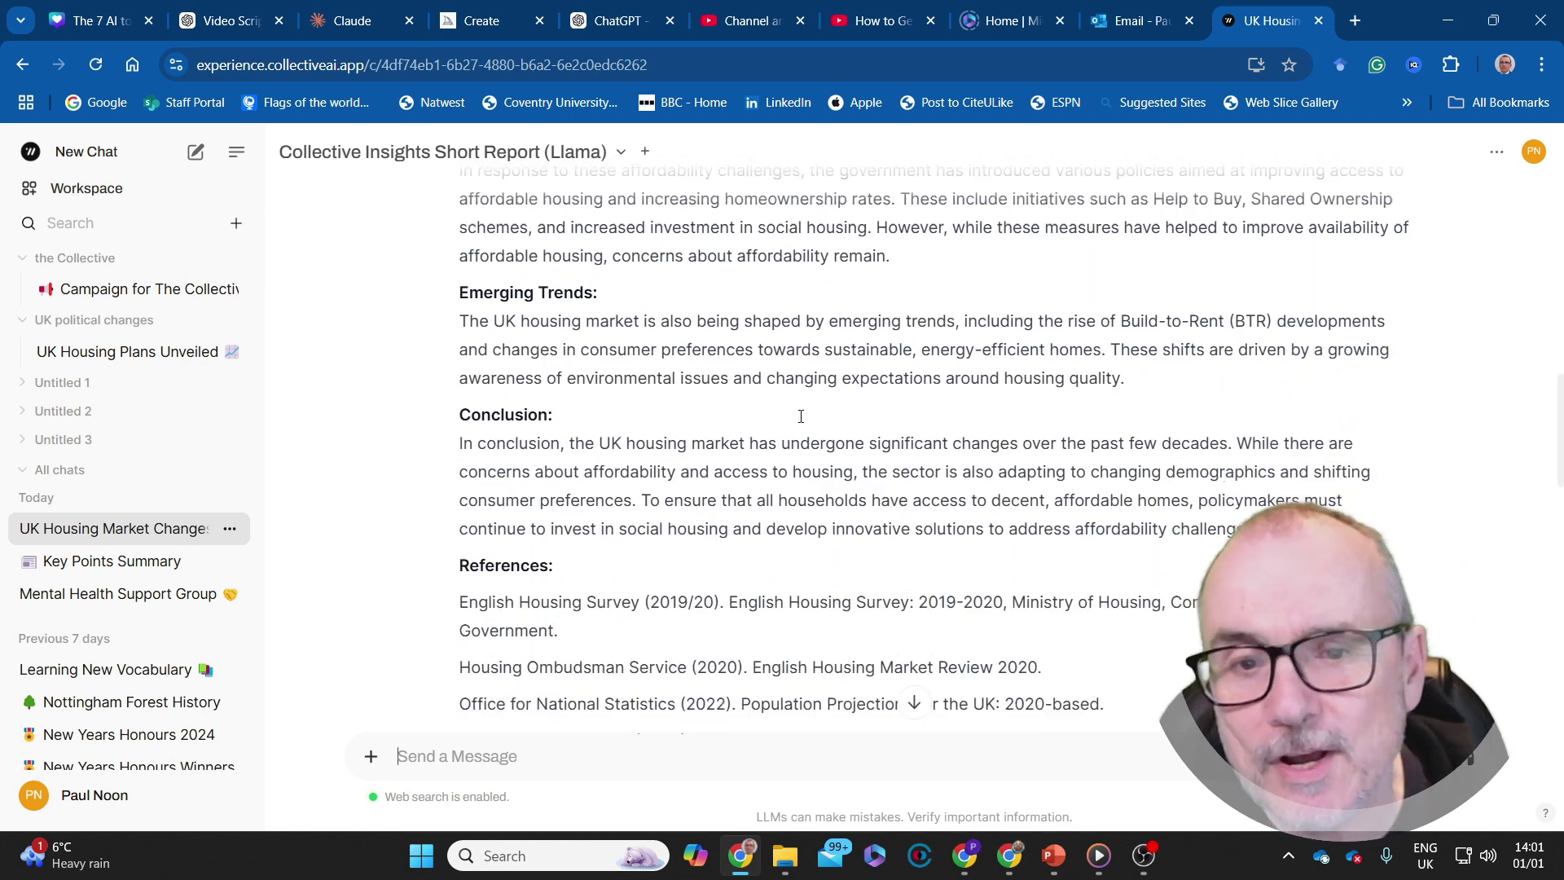